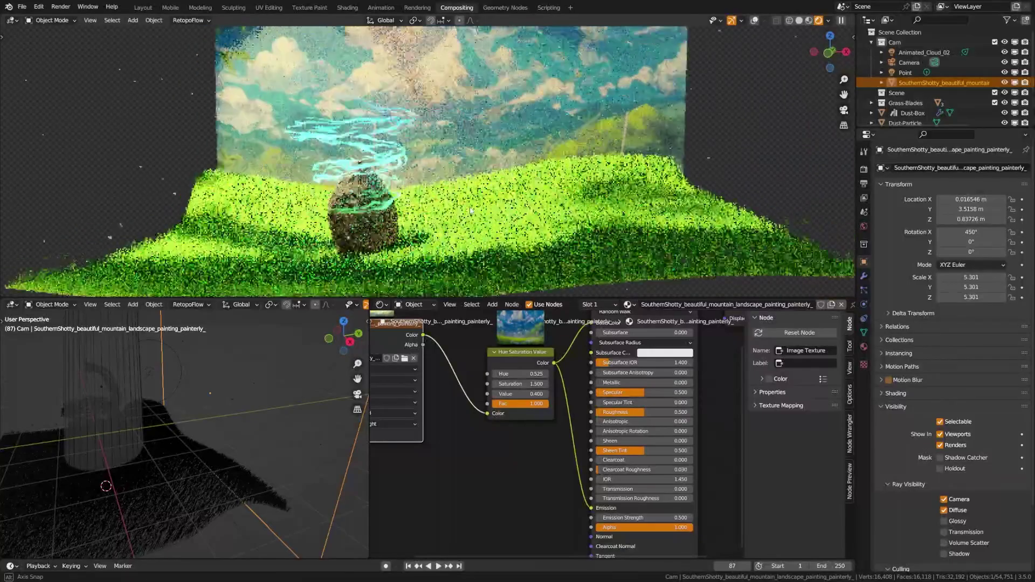
pyautogui.moveTo(471, 210); pyautogui.dragTo(424, 219, button='middle')
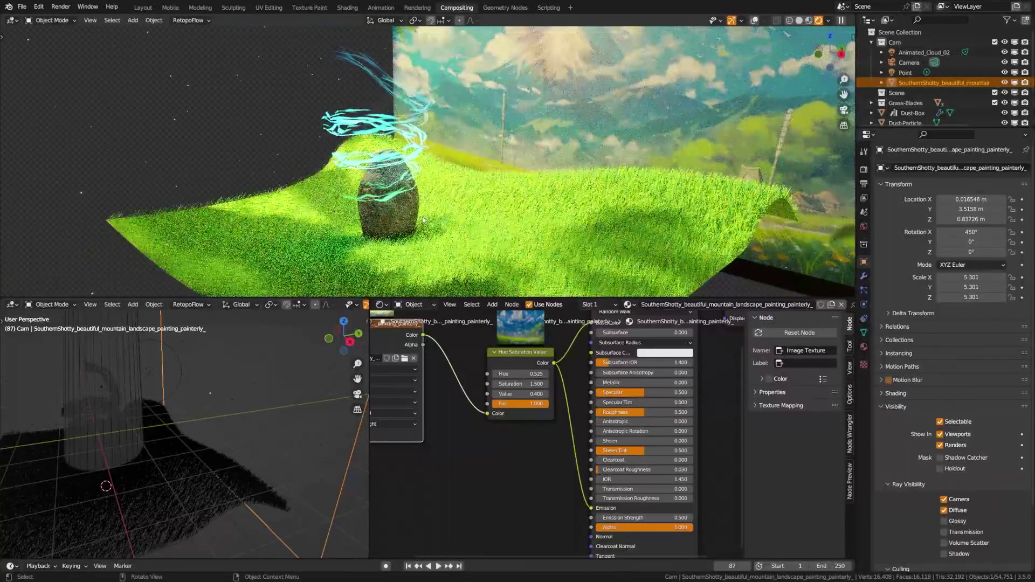
pyautogui.scroll(-5, 422, 220)
pyautogui.press('KP_0')
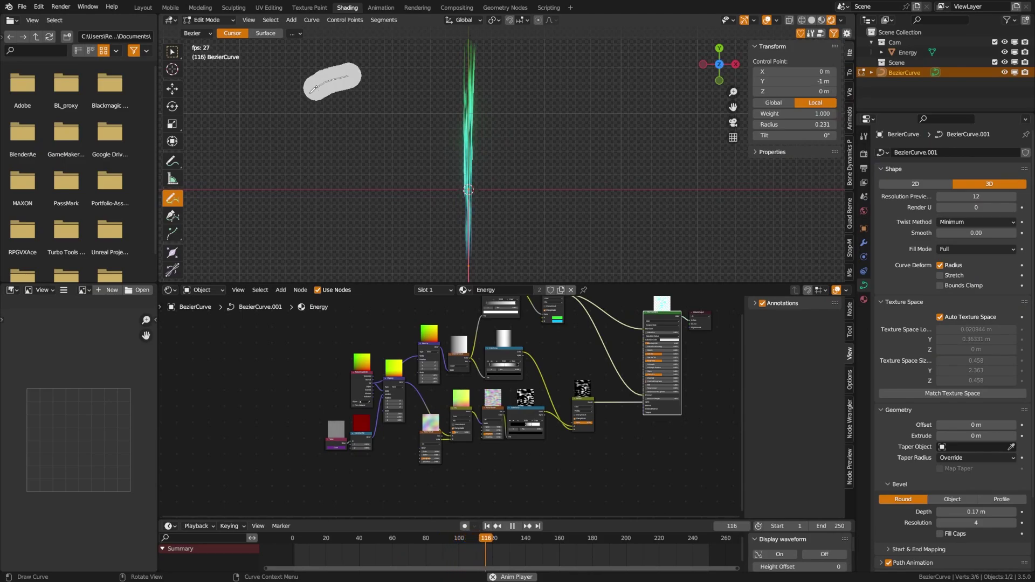
# Step: Draw a wavy freehand curve beside the straight glowing energy strand
pyautogui.moveTo(314, 89)
pyautogui.mouseDown()
pyautogui.moveTo(350, 224)
pyautogui.moveTo(332, 241)
pyautogui.mouseUp()
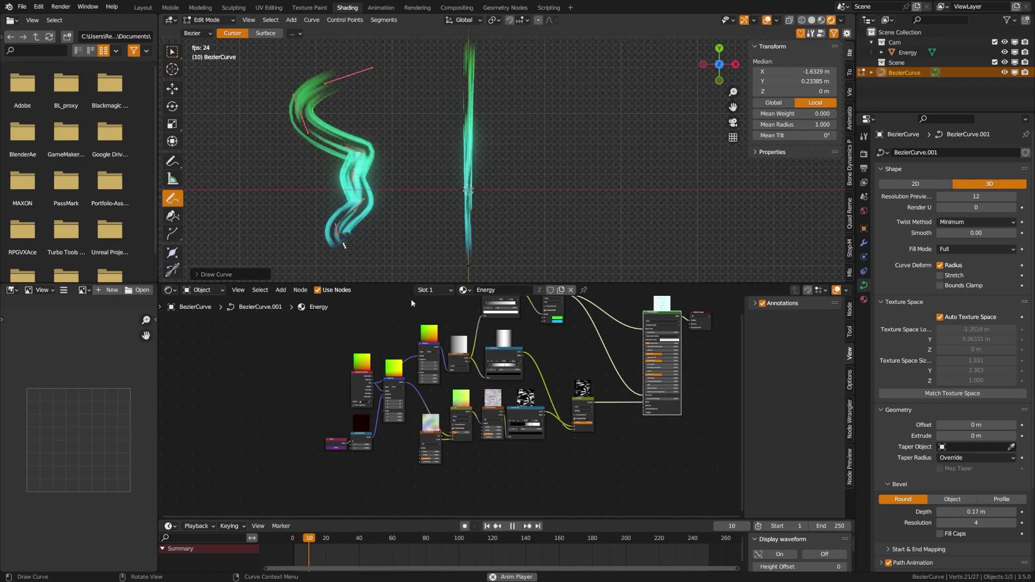
pyautogui.moveTo(562, 358); pyautogui.dragTo(461, 388, button='middle')
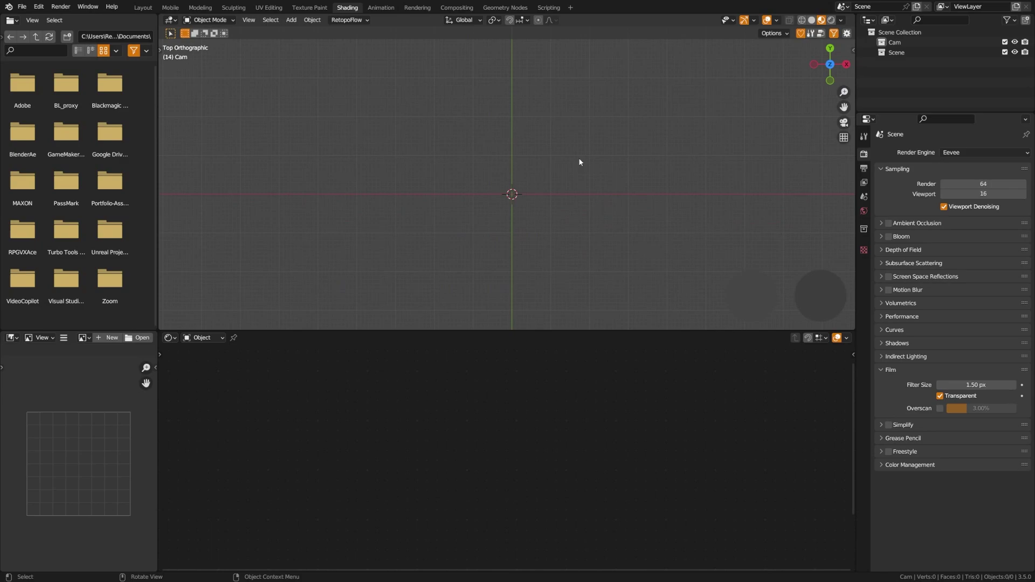
# Step: Add a Bezier curve to the empty scene and enter Edit Mode on it
pyautogui.hotkey('shift', 'a')
pyautogui.moveTo(547, 173)
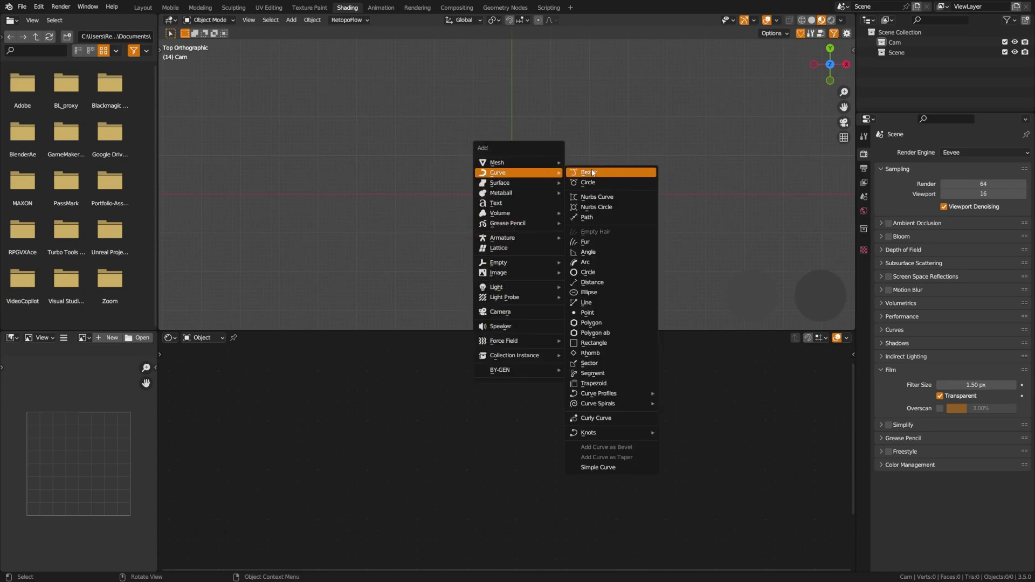
pyautogui.click(593, 173)
pyautogui.press('Tab')
pyautogui.scroll(3, 531, 203)
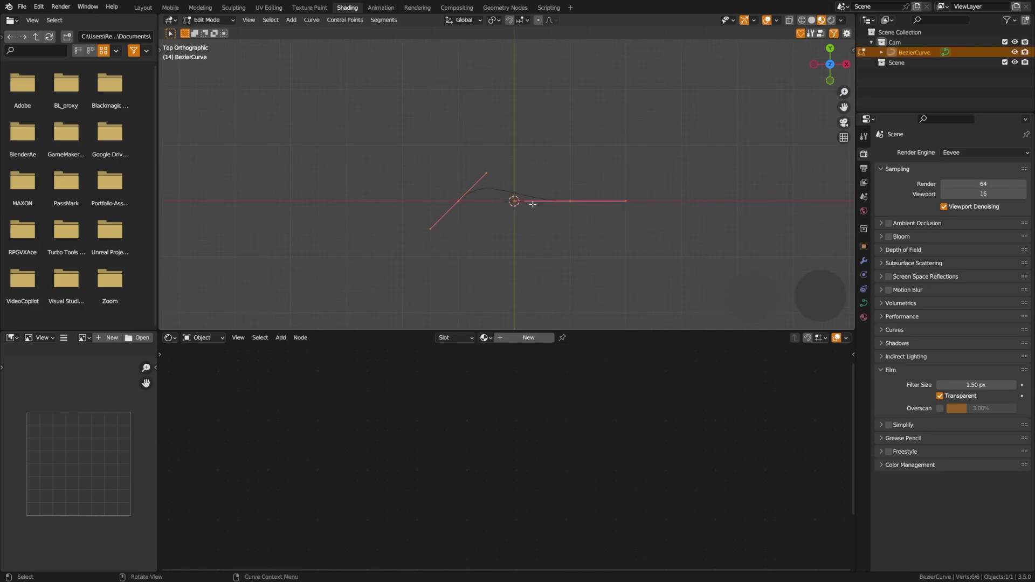
# Step: Rotate the curve's control points by 90° and move them onto the Y axis
pyautogui.moveTo(337, 142); pyautogui.dragTo(618, 227)
pyautogui.write('r')
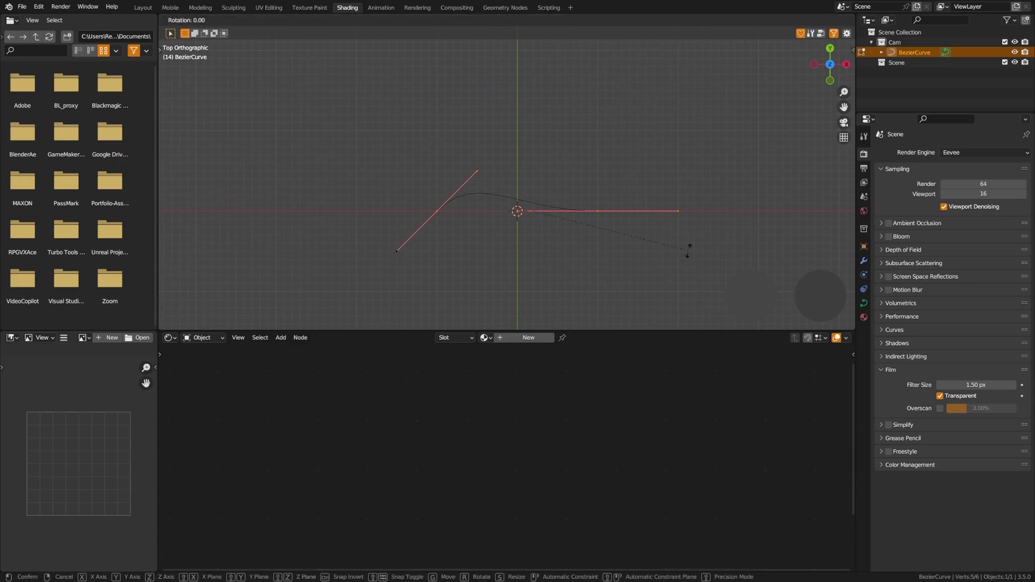
pyautogui.write('90')
pyautogui.press('Return')
pyautogui.press('g')
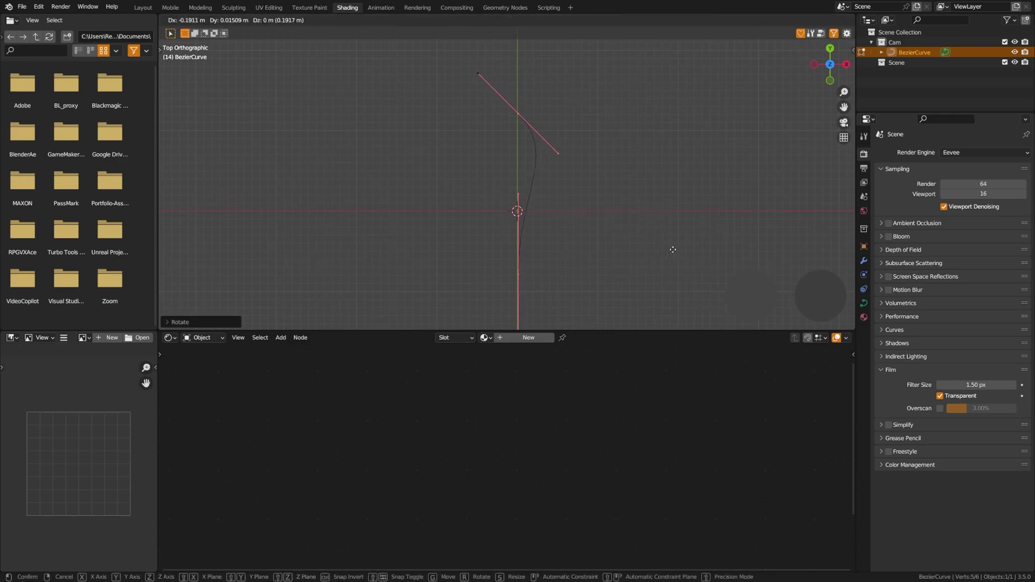
pyautogui.click(672, 250)
# Step: Rotate the curve's upper control point about 47° to straighten the curve, and return to Object Mode
pyautogui.moveTo(443, 79); pyautogui.dragTo(652, 152)
pyautogui.press('r')
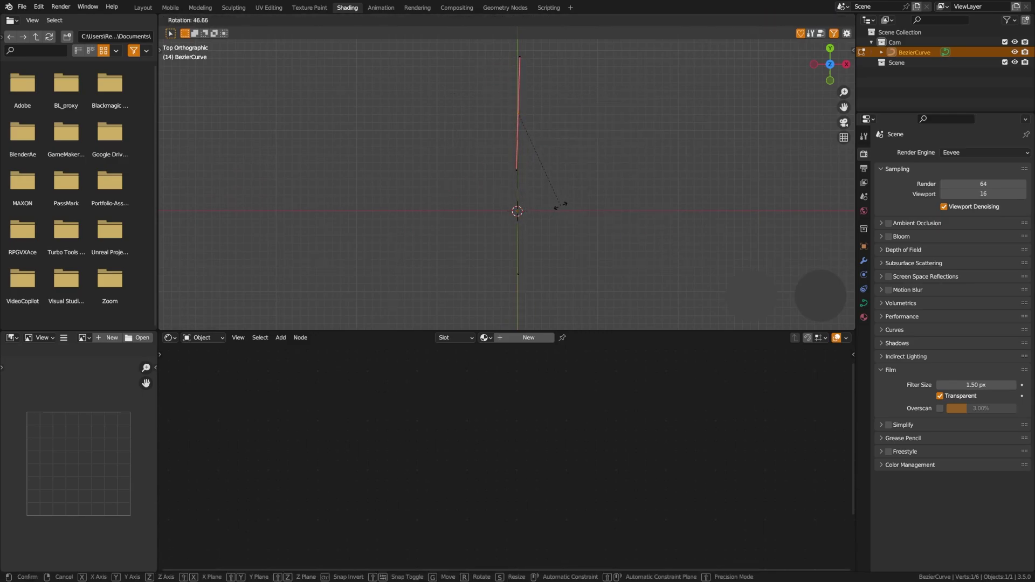
pyautogui.click(565, 207)
pyautogui.hotkey('ctrl', 'Tab')
pyautogui.click(479, 210)
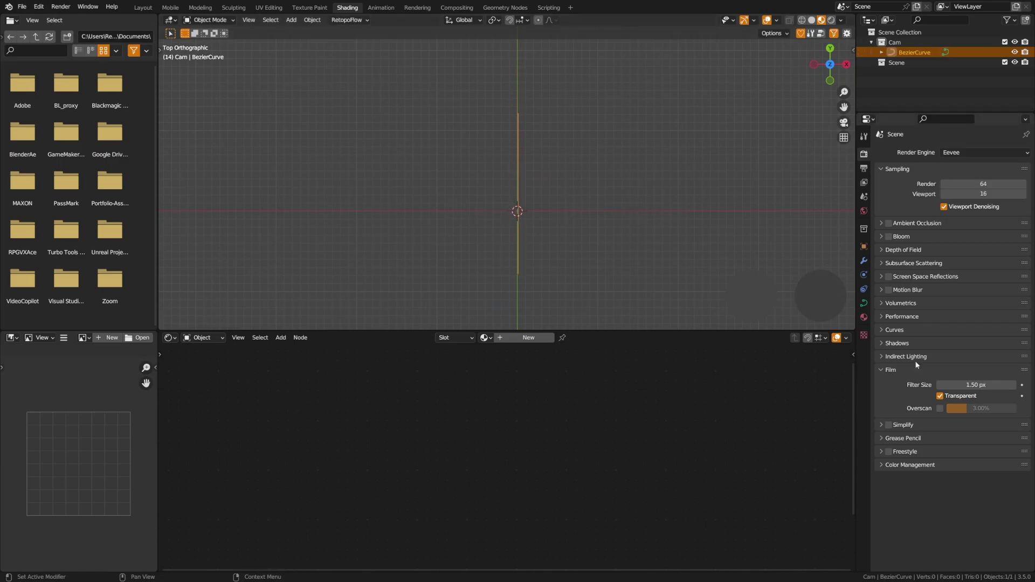
# Step: Give the curve a round bevel with a depth of 0.16 m and show the viewport in solid shading
pyautogui.click(864, 302)
pyautogui.click(896, 315)
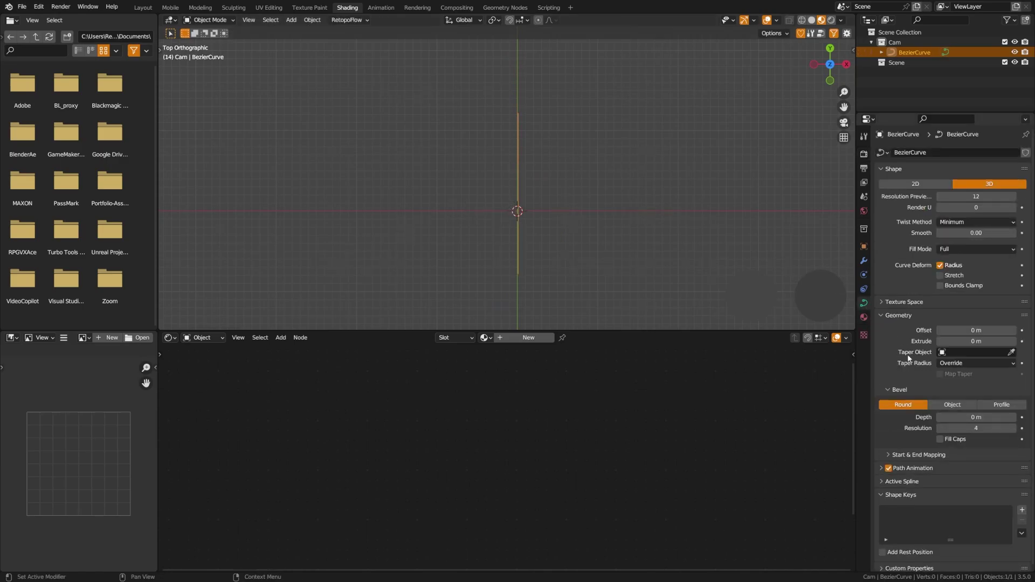
pyautogui.moveTo(958, 417); pyautogui.dragTo(1000, 417)
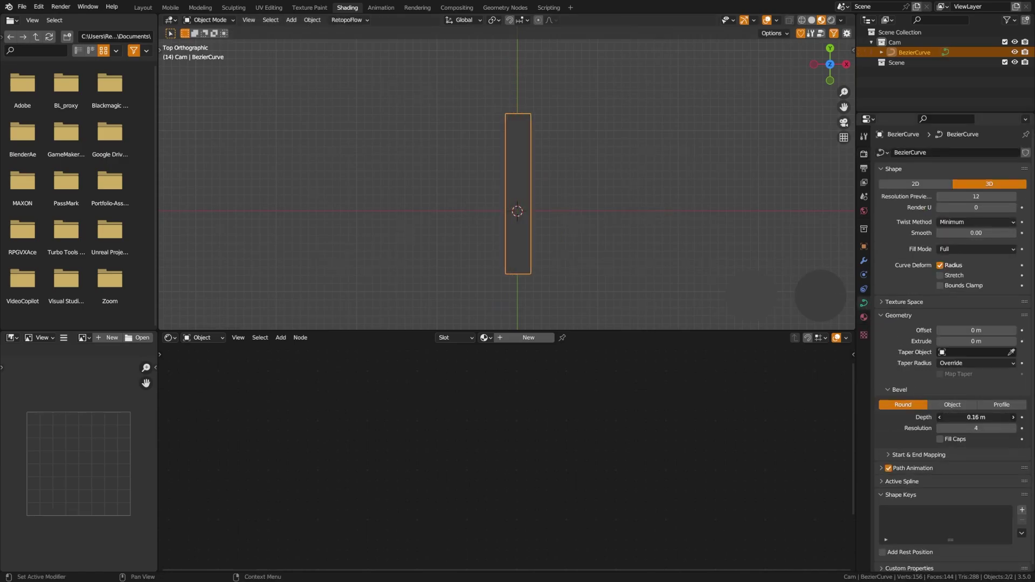
pyautogui.press('z')
pyautogui.click(662, 244)
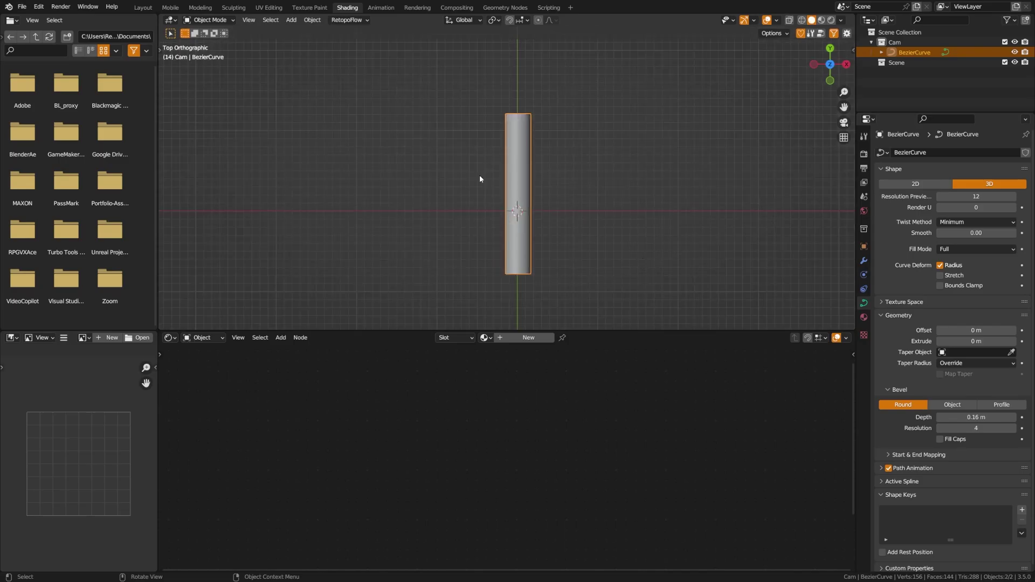
pyautogui.scroll(1, 490, 257)
pyautogui.keyDown('shift'); pyautogui.moveTo(549, 273); pyautogui.dragTo(520, 245, button='middle'); pyautogui.keyUp('shift')
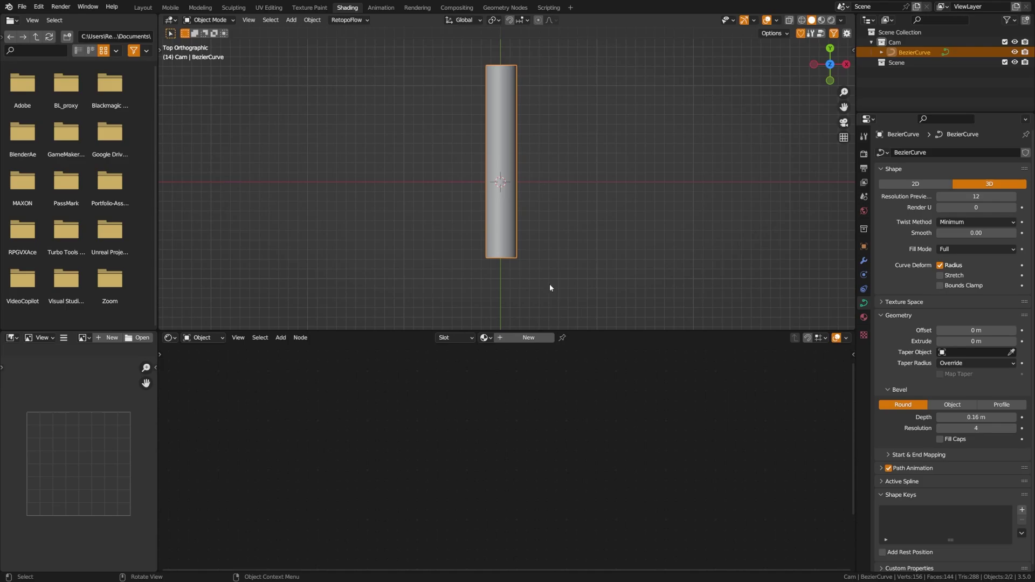
# Step: Create a new material on the curve and name it Energy
pyautogui.click(527, 338)
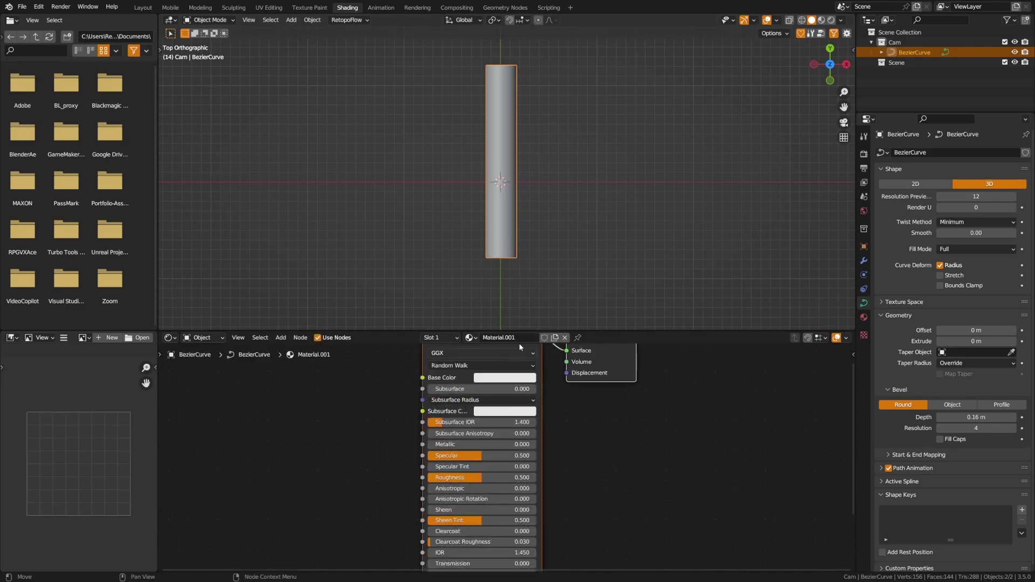
pyautogui.doubleClick(522, 338)
pyautogui.write('Energy')
pyautogui.press('Return')
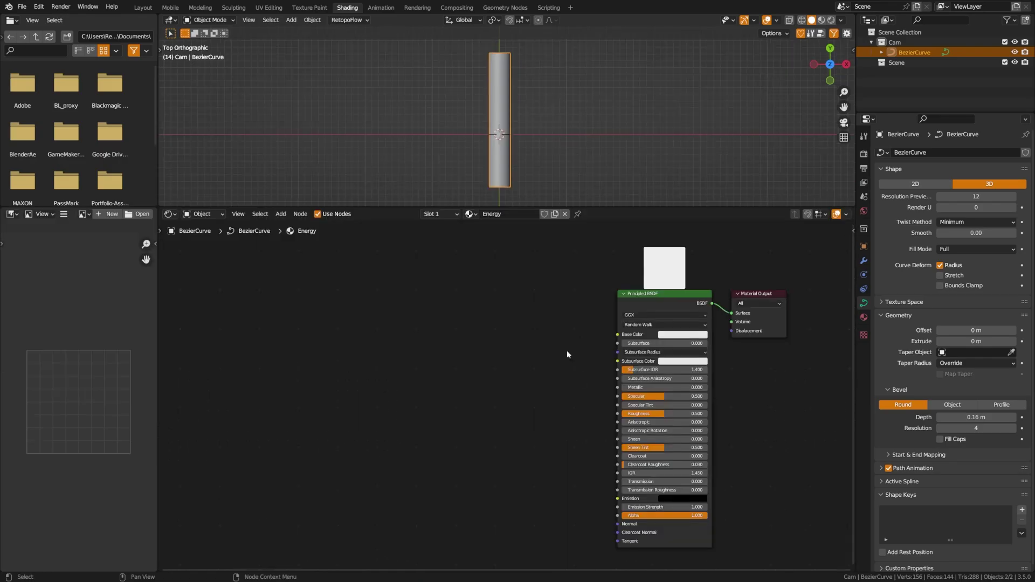
# Step: Add a Texture Coordinate node to the Energy material, well ahead of the Principled BSDF
pyautogui.scroll(2, 469, 392)
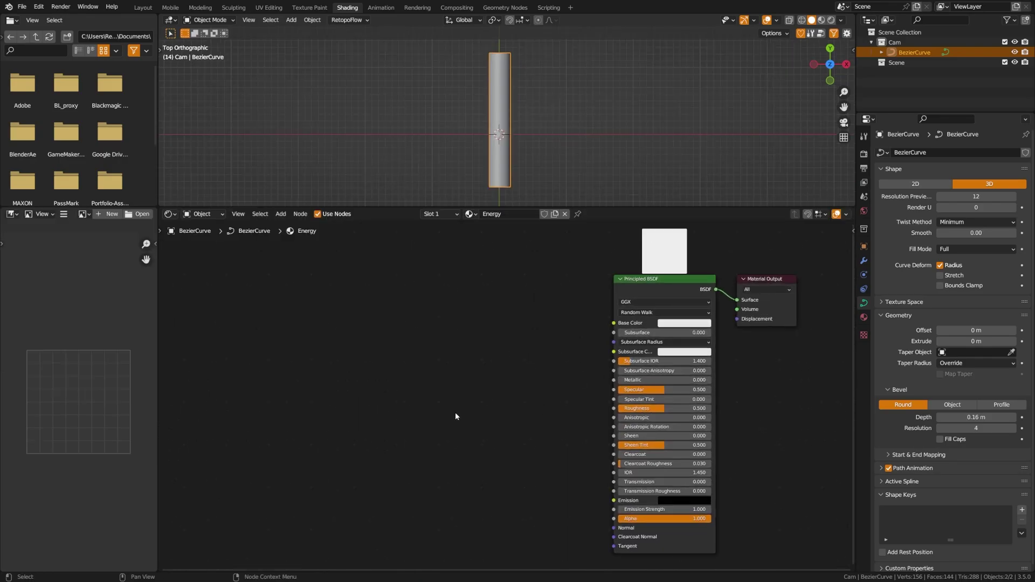
pyautogui.hotkey('shift', 'a')
pyautogui.click(327, 367)
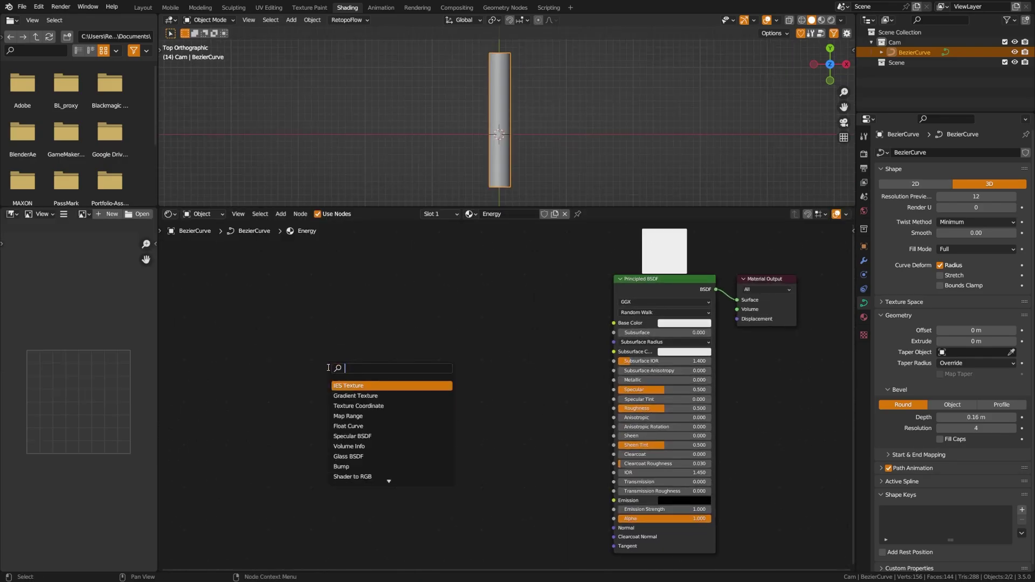
pyautogui.write('textur')
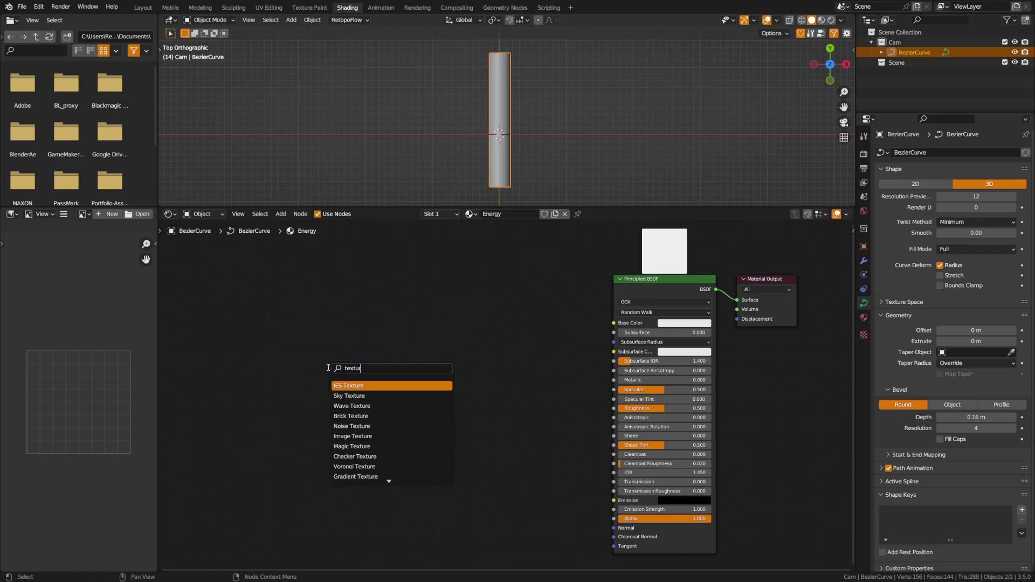
pyautogui.write('e coo')
pyautogui.press('Return')
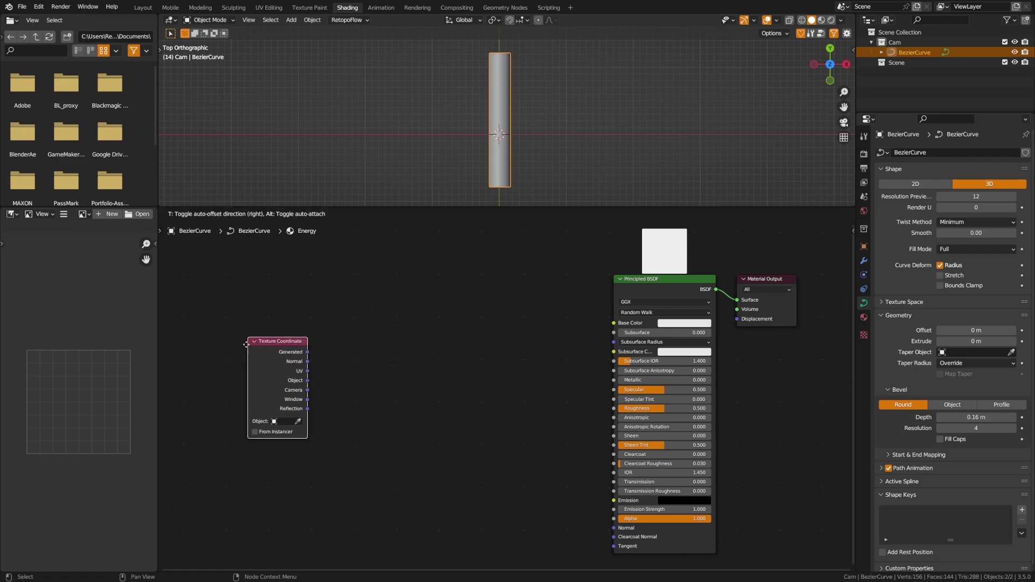
pyautogui.click(186, 319)
# Step: Add a Mapping node fed by the UV output of the Texture Coordinate node
pyautogui.moveTo(244, 341); pyautogui.dragTo(339, 392)
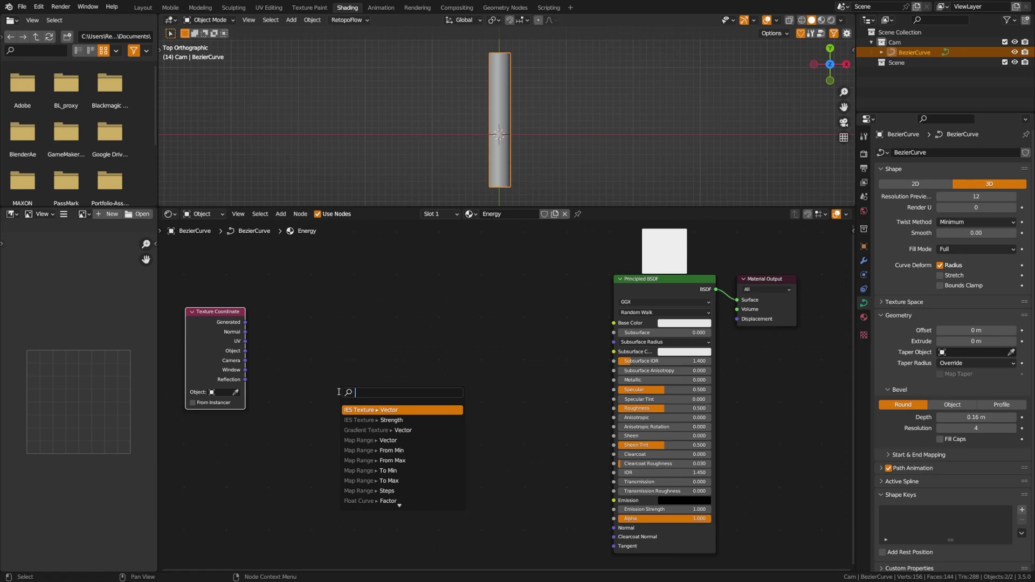
pyautogui.write('mapping')
pyautogui.press('Return')
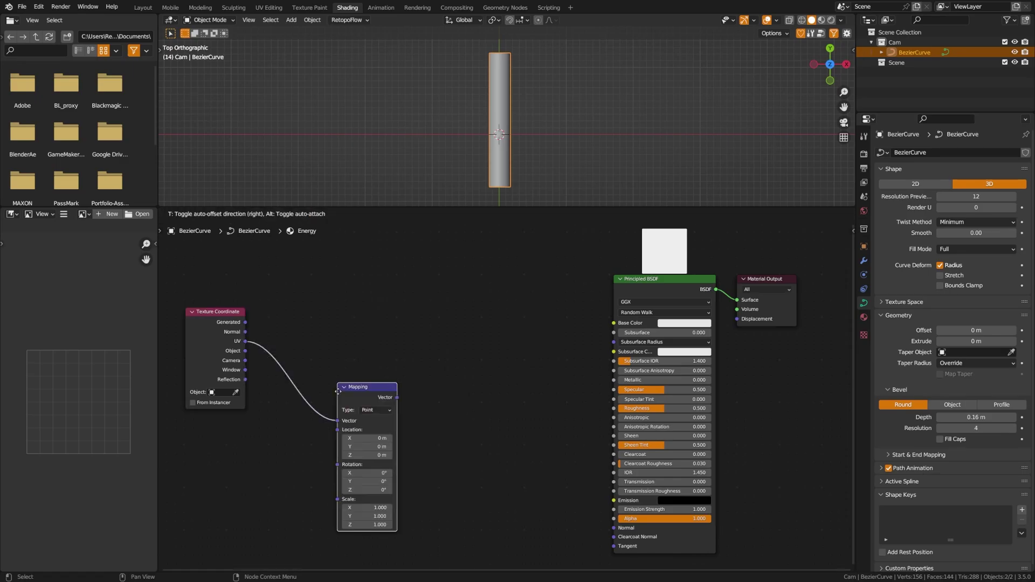
pyautogui.click(296, 372)
# Step: Add a second Mapping node from the same UV output and place it above the first one
pyautogui.moveTo(245, 341); pyautogui.dragTo(338, 273)
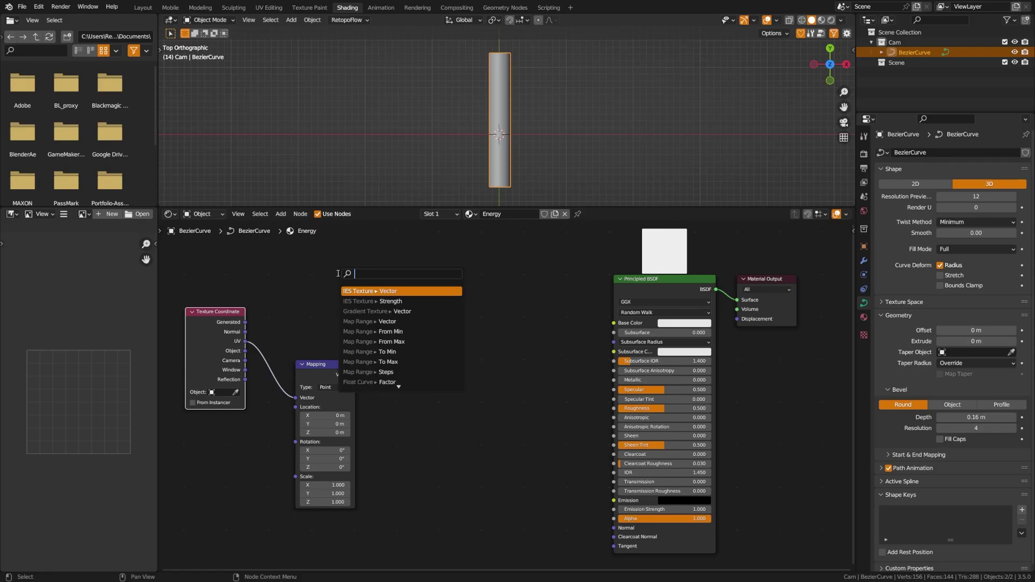
pyautogui.write('mapping')
pyautogui.press('Return')
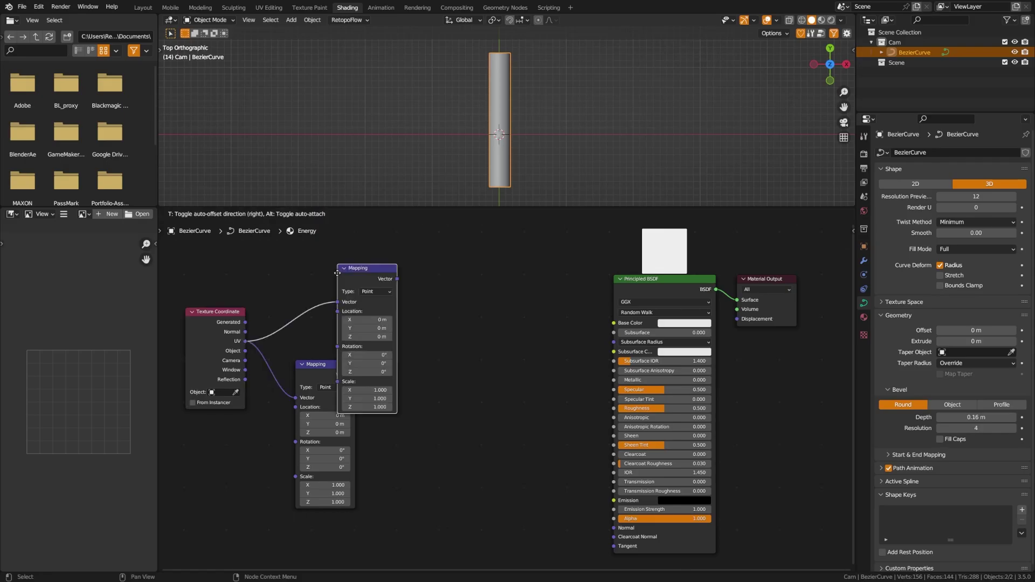
pyautogui.click(294, 272)
pyautogui.moveTo(391, 408); pyautogui.dragTo(395, 375, button='middle')
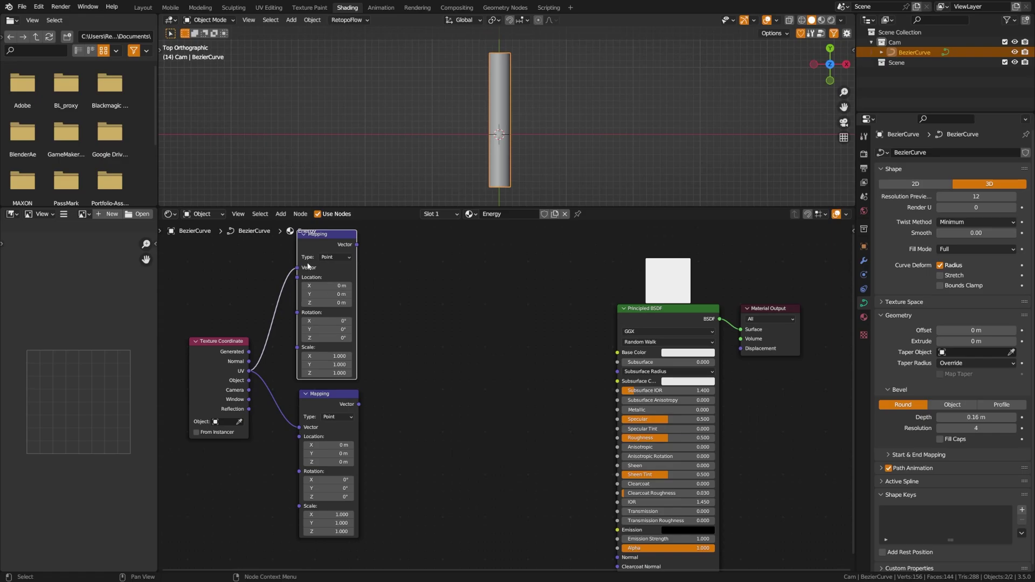
# Step: Set the upper Mapping node's type to Vector and lower the node slightly
pyautogui.click(342, 258)
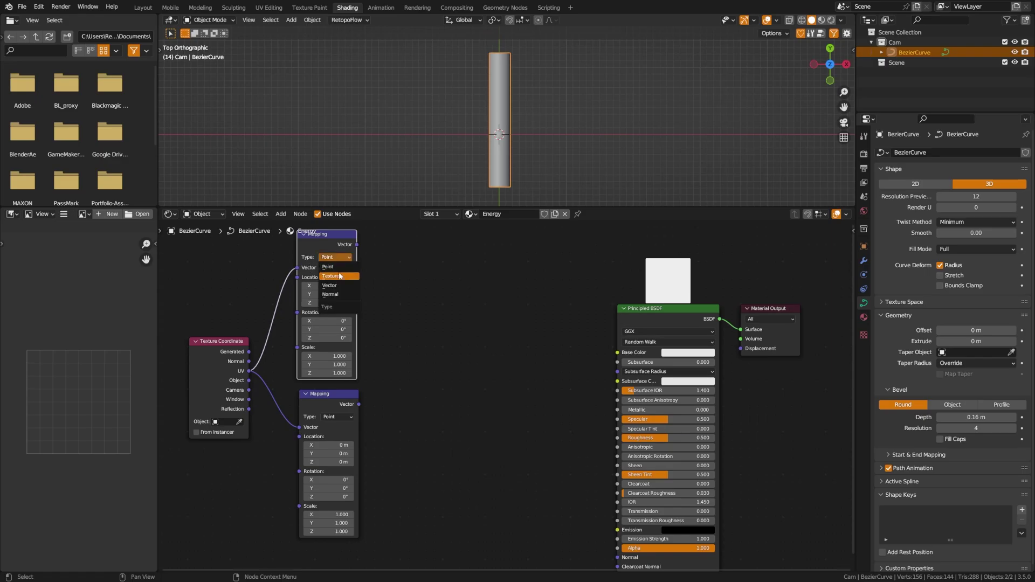
pyautogui.click(341, 290)
pyautogui.moveTo(317, 274)
pyautogui.mouseDown()
pyautogui.moveTo(309, 278)
pyautogui.moveTo(327, 277)
pyautogui.moveTo(314, 291)
pyautogui.mouseUp()
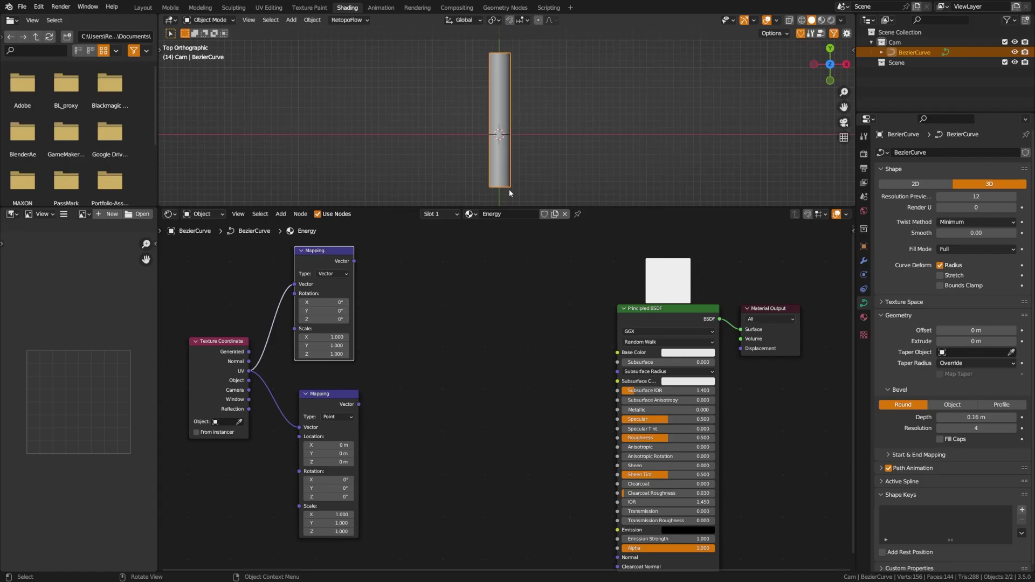
# Step: Nudge the lower Mapping node, switch the 3D viewport to rendered shading and deselect the curve
pyautogui.moveTo(417, 405); pyautogui.dragTo(423, 332, button='middle')
pyautogui.moveTo(338, 332)
pyautogui.mouseDown()
pyautogui.moveTo(343, 324)
pyautogui.moveTo(335, 329)
pyautogui.mouseUp()
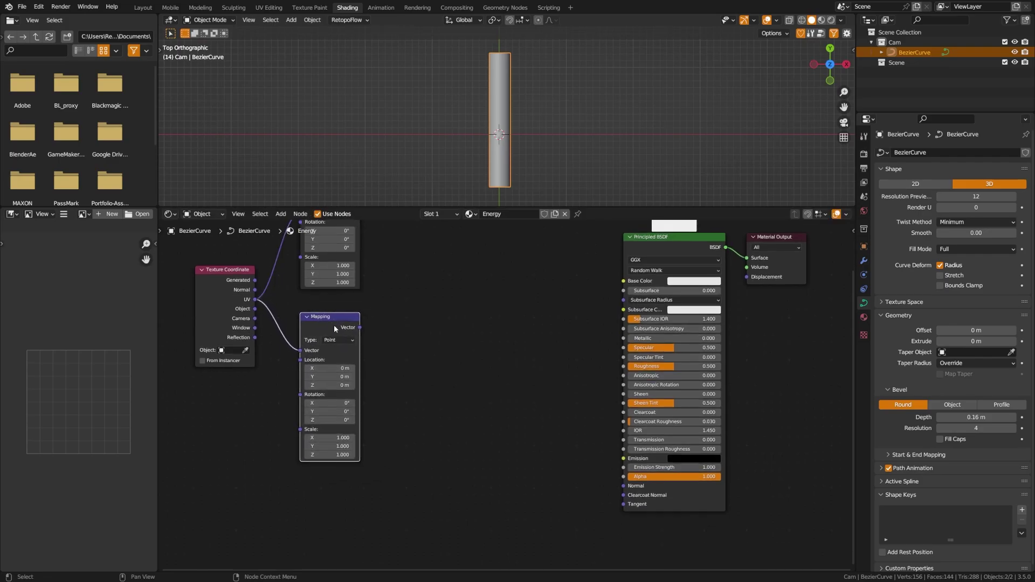
pyautogui.moveTo(466, 440); pyautogui.dragTo(451, 426, button='middle')
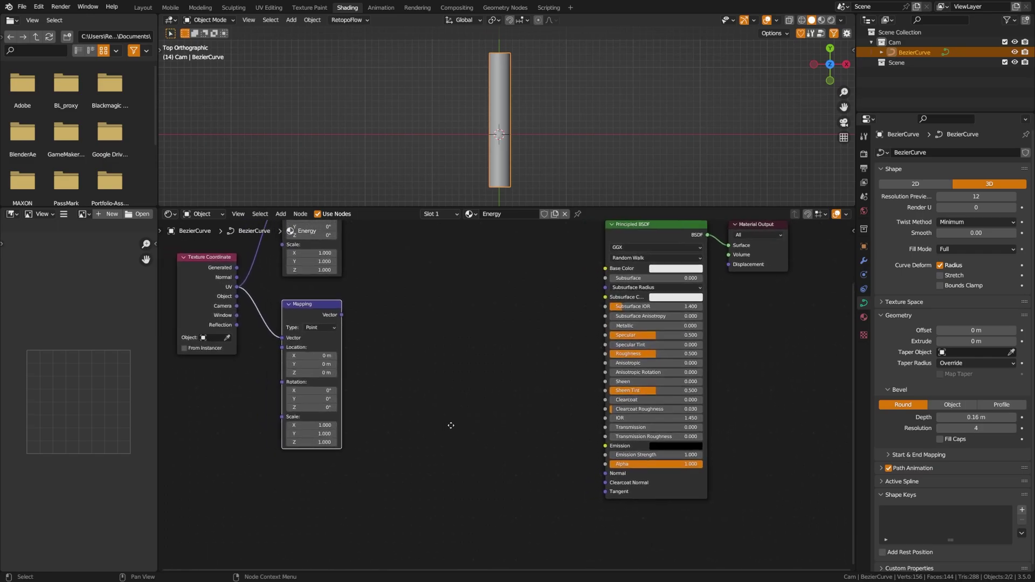
pyautogui.press('z')
pyautogui.click(529, 119)
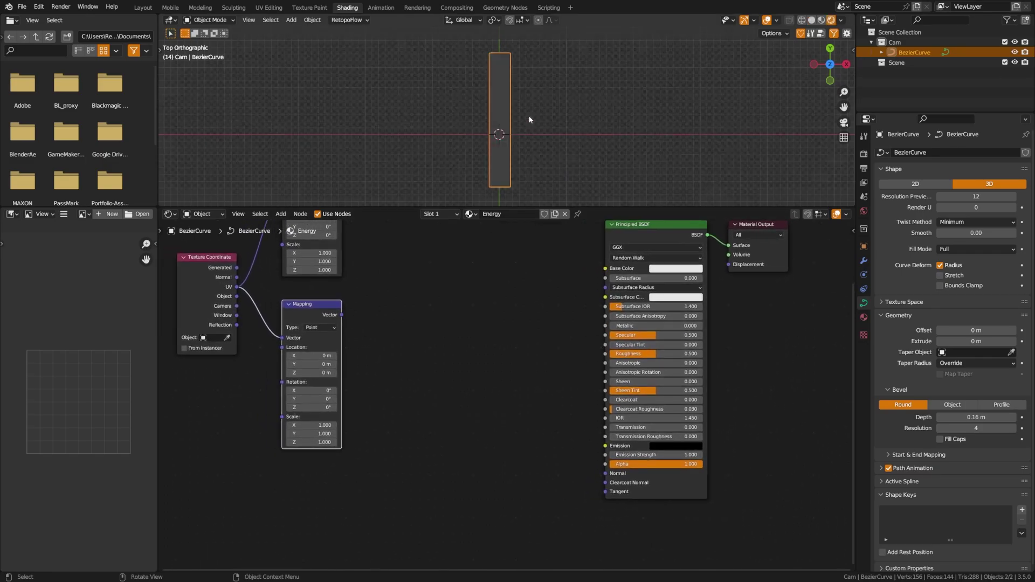
pyautogui.click(526, 150)
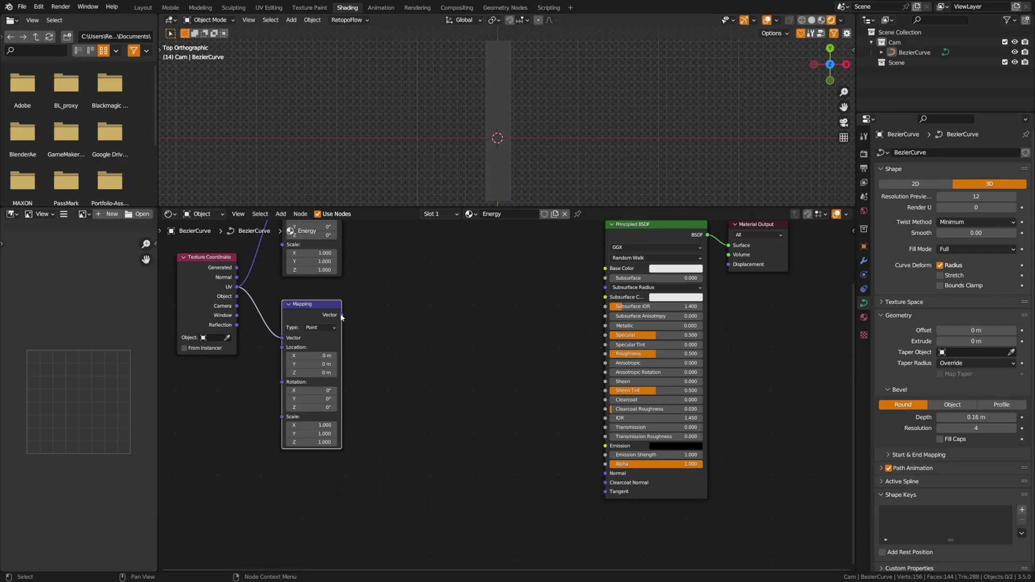
# Step: Add a Noise Texture fed by the lower Mapping node and connect its Color to the Principled BSDF's Alpha
pyautogui.moveTo(341, 315); pyautogui.dragTo(421, 450)
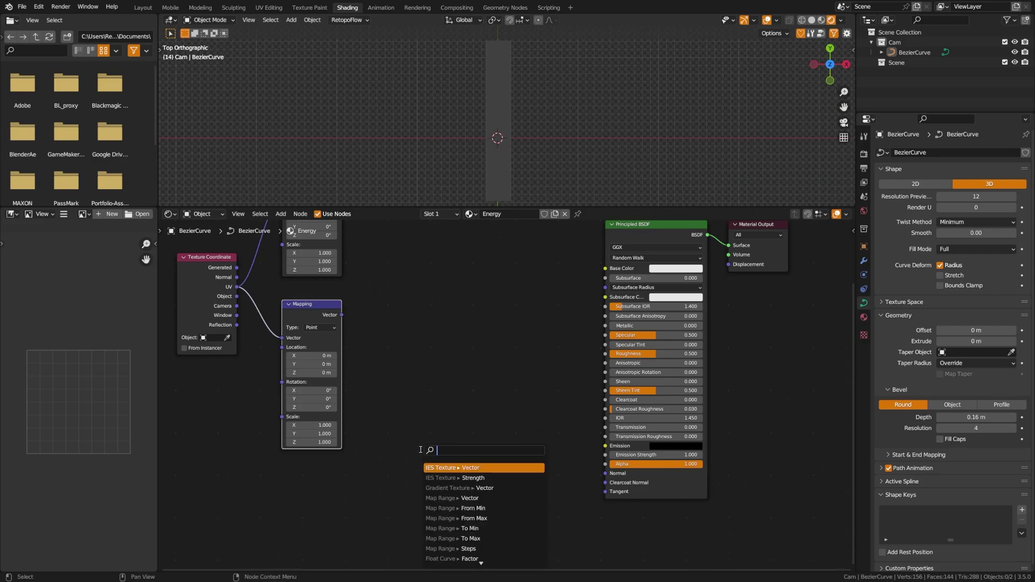
pyautogui.write('noise te')
pyautogui.press('Return')
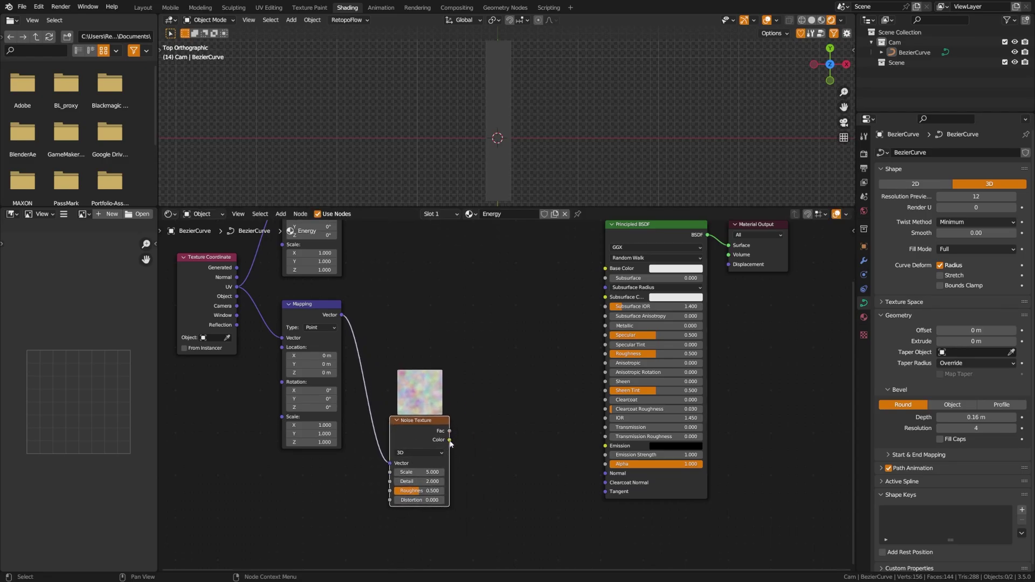
pyautogui.moveTo(450, 439); pyautogui.dragTo(605, 463)
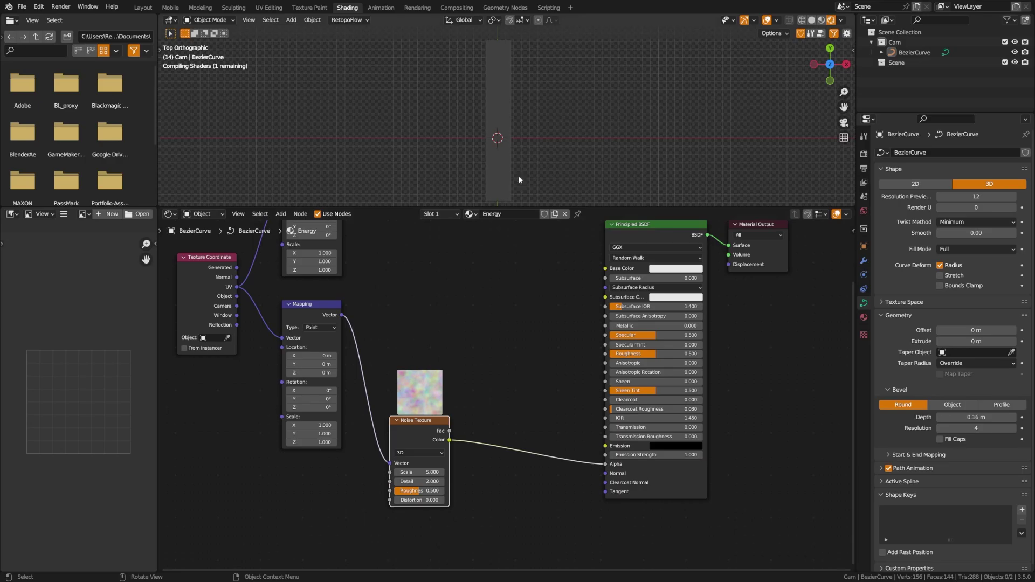
pyautogui.moveTo(422, 421); pyautogui.dragTo(423, 424)
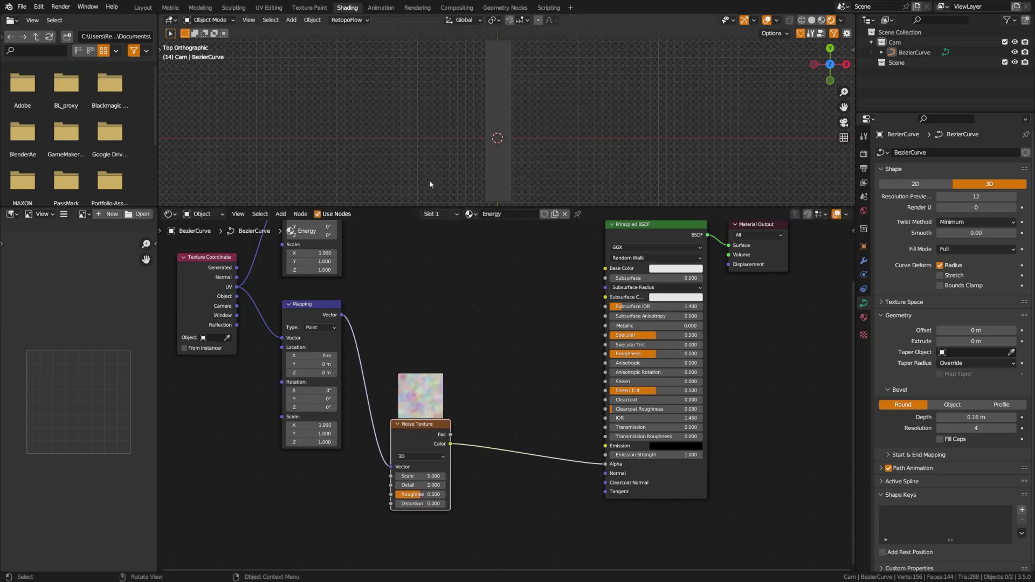
# Step: Insert a ColorRamp between the Noise Texture's Color and the Principled BSDF's Alpha, and narrow its gradient with the black stop at 0.465
pyautogui.moveTo(426, 371); pyautogui.dragTo(439, 345, button='middle')
pyautogui.hotkey('shift', 'a')
pyautogui.write('c')
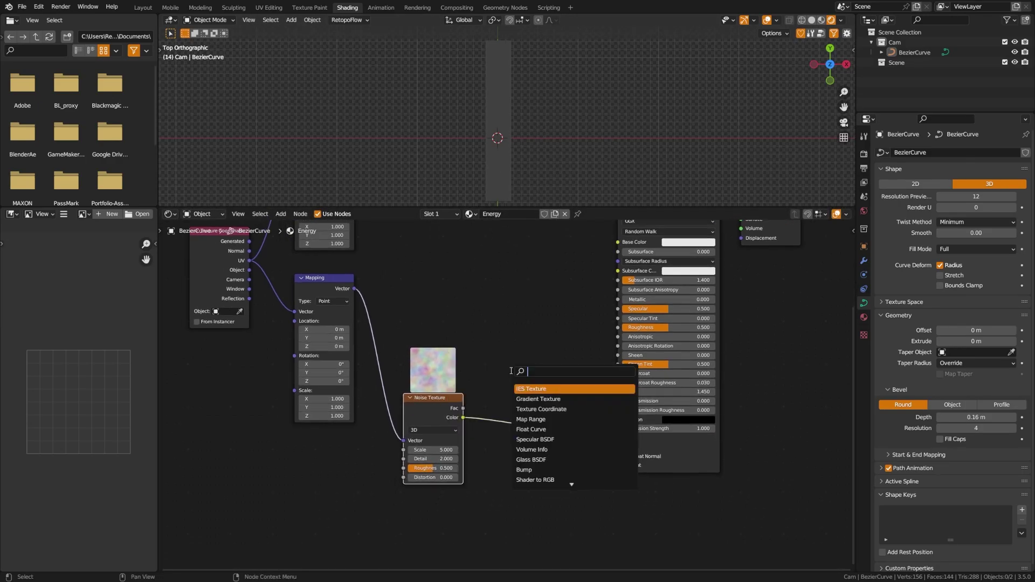
pyautogui.write('ol')
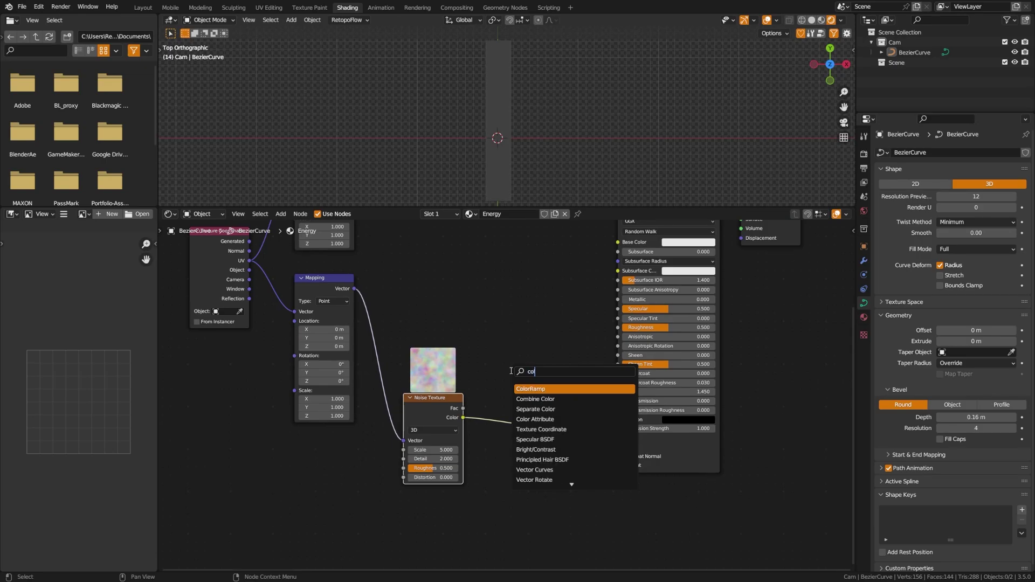
pyautogui.press('Return')
pyautogui.click(492, 395)
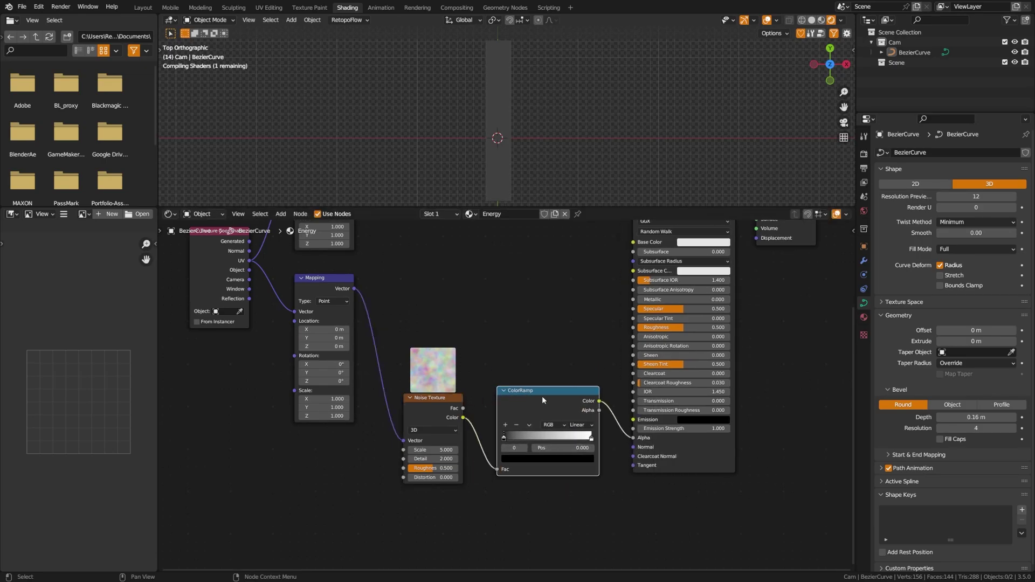
pyautogui.moveTo(528, 395); pyautogui.dragTo(503, 395)
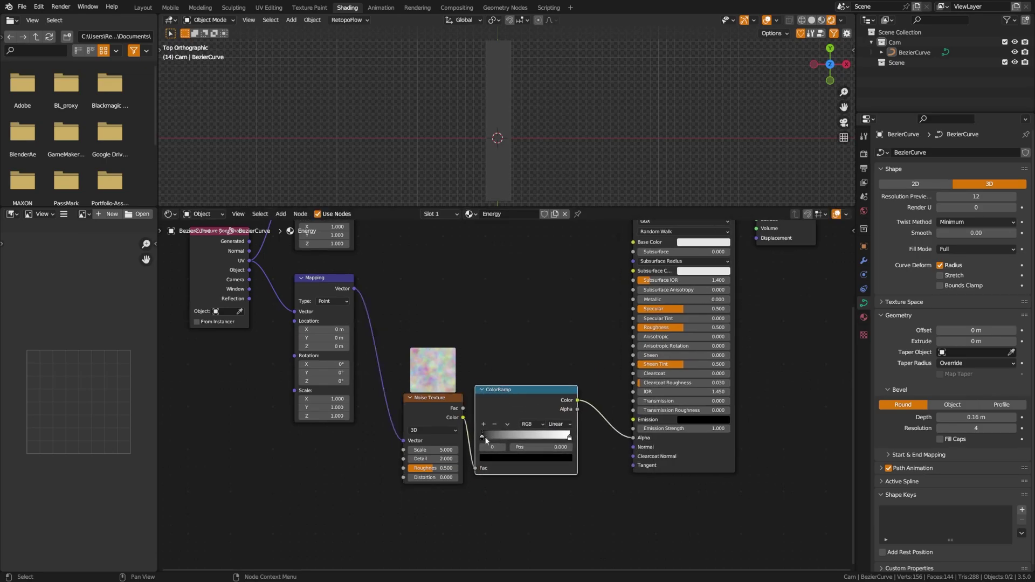
pyautogui.moveTo(483, 438); pyautogui.dragTo(522, 438)
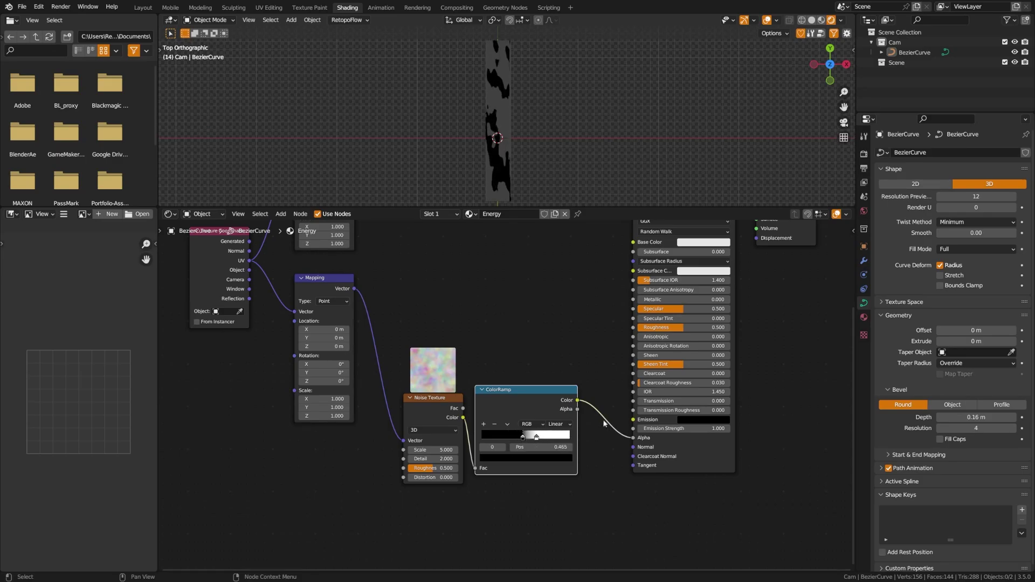
# Step: Set the Energy material's Blend Mode to Alpha Blend
pyautogui.click(863, 317)
pyautogui.click(892, 225)
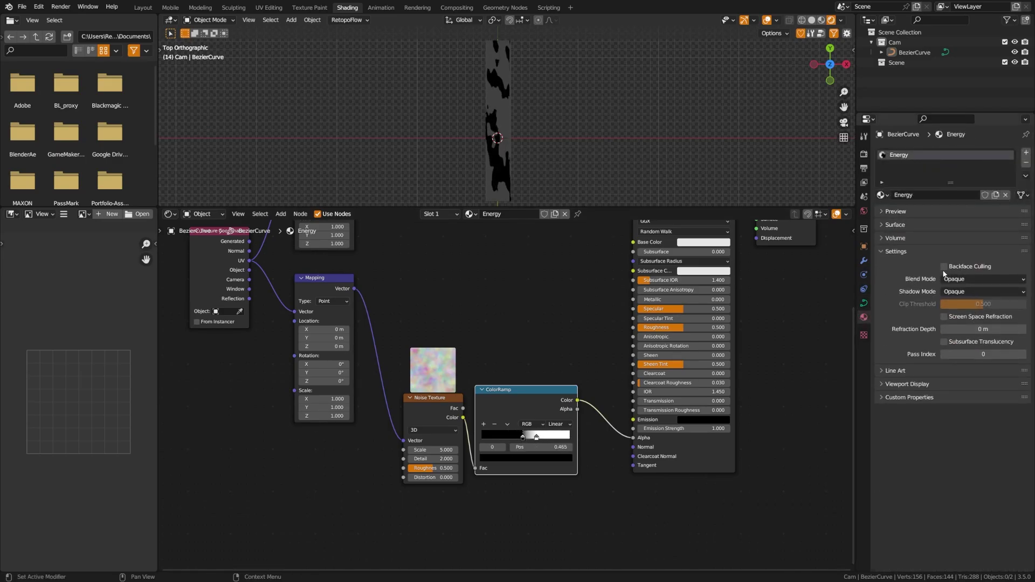
pyautogui.click(965, 278)
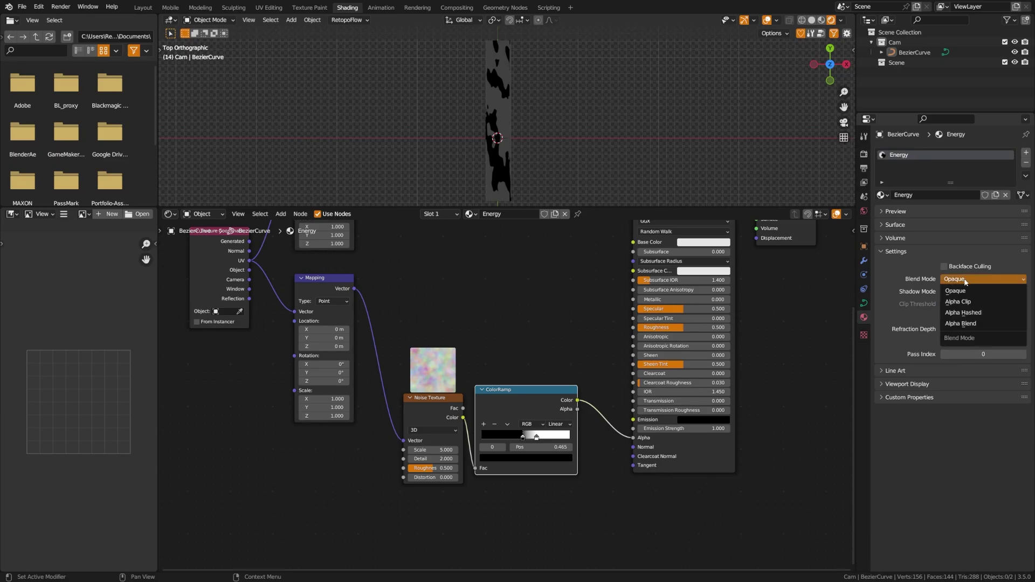
pyautogui.click(966, 324)
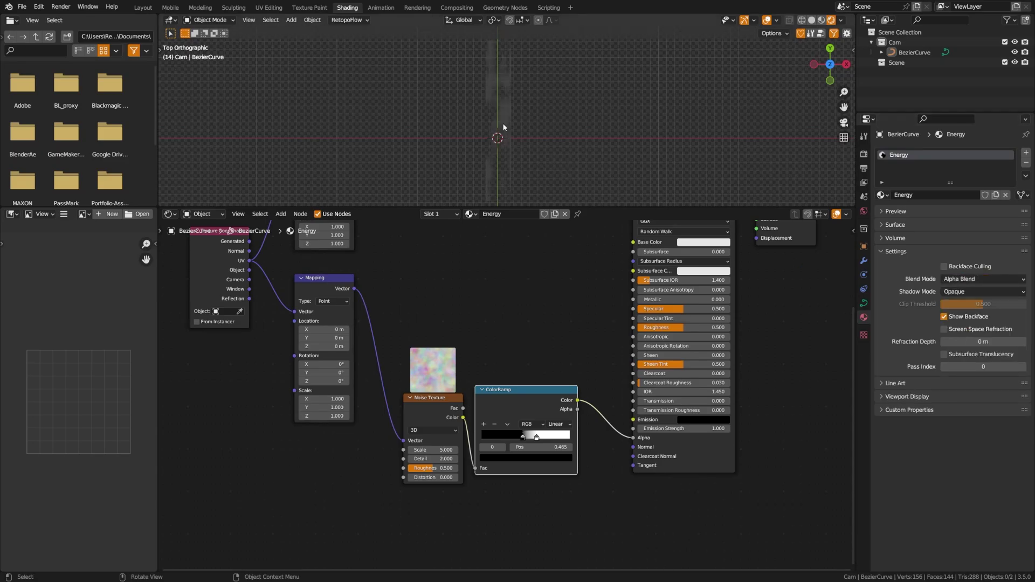
# Step: Set the Principled BSDF's Emission color to white with a Value of 1.000
pyautogui.scroll(1, 504, 132)
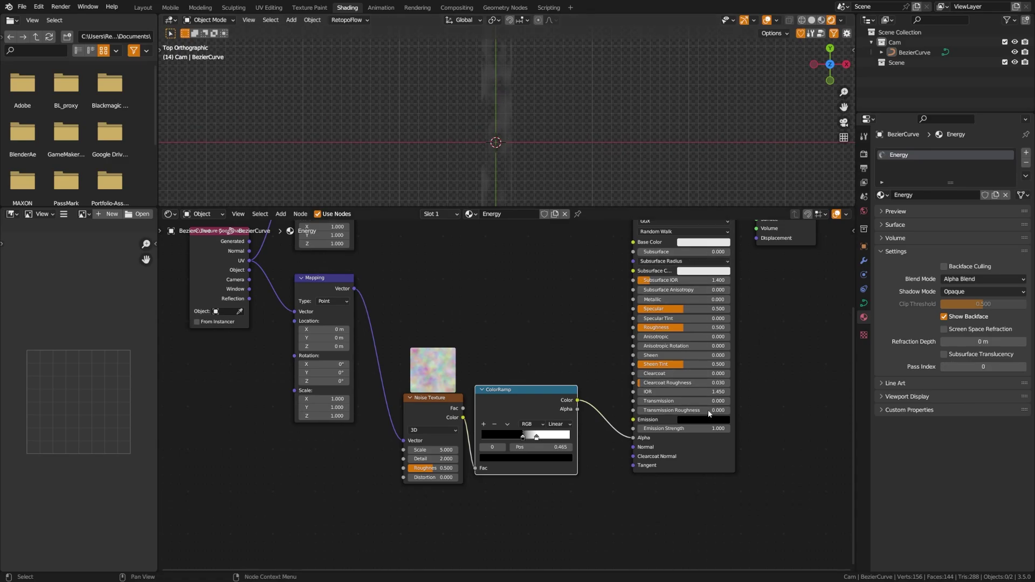
pyautogui.click(706, 423)
pyautogui.click(750, 299)
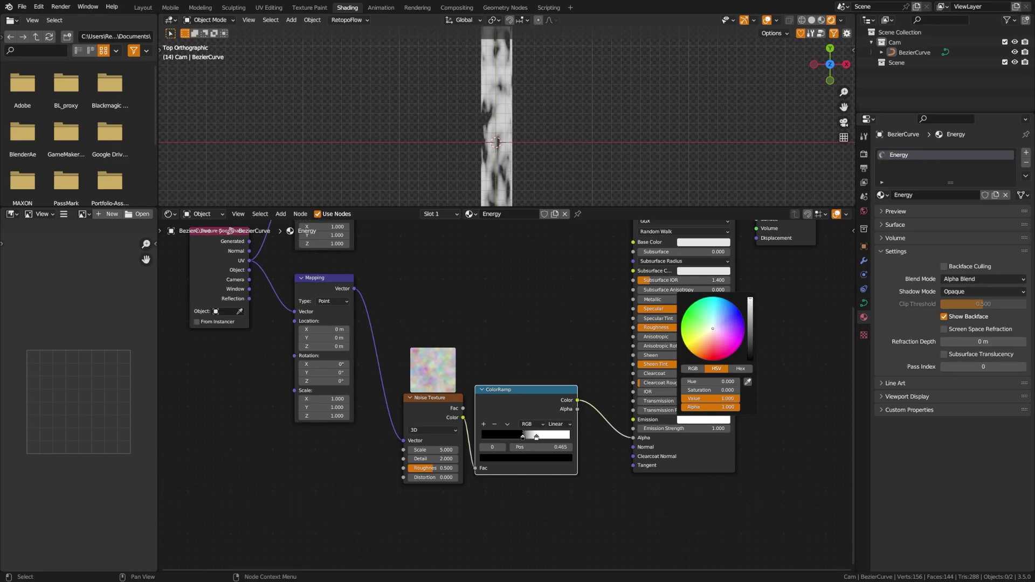
pyautogui.scroll(-2, 555, 165)
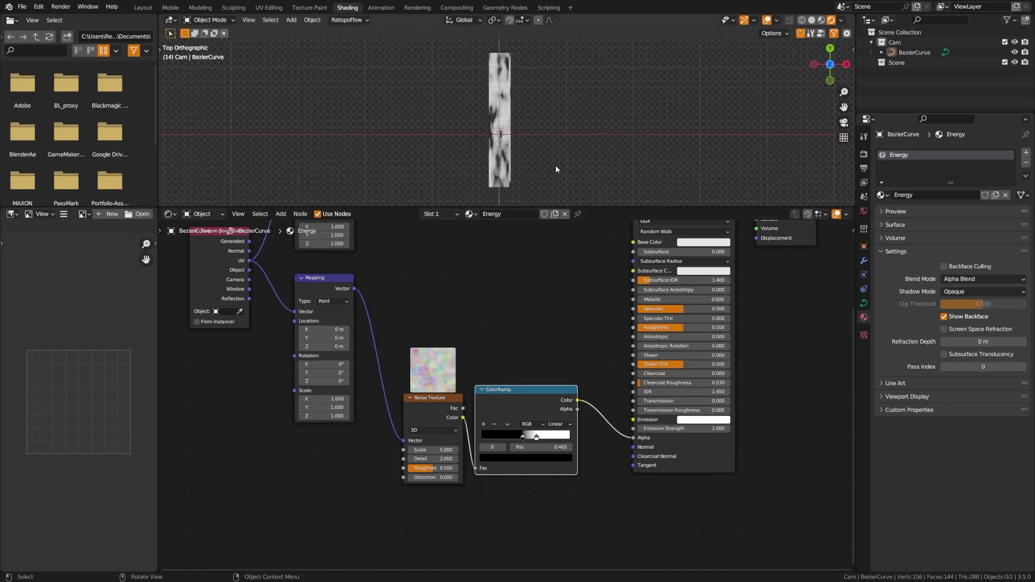
# Step: Move the Noise Texture and ColorRamp nodes together closer to the lower Mapping node
pyautogui.moveTo(398, 513); pyautogui.dragTo(486, 407)
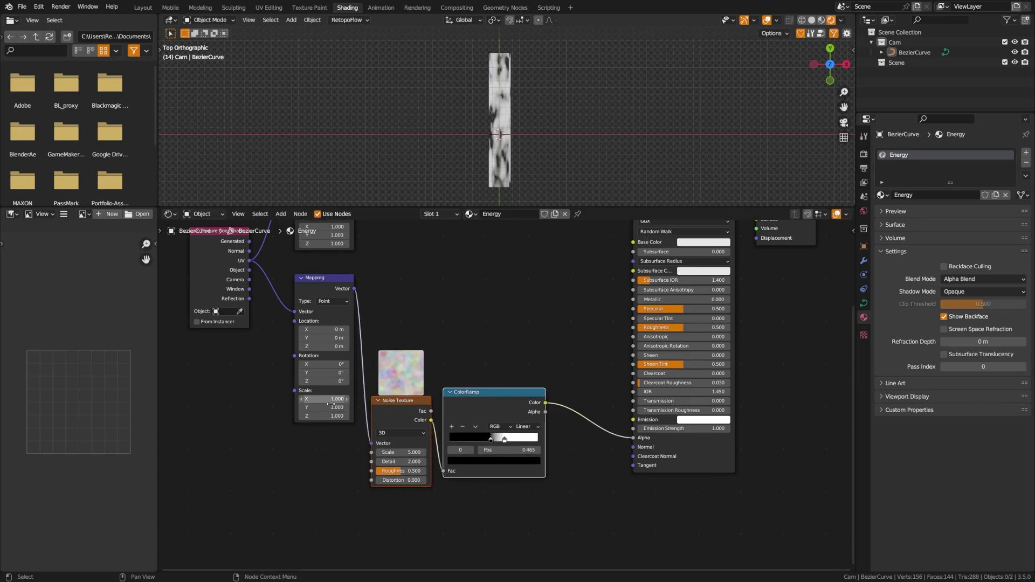
pyautogui.moveTo(321, 387); pyautogui.dragTo(392, 404, button='middle')
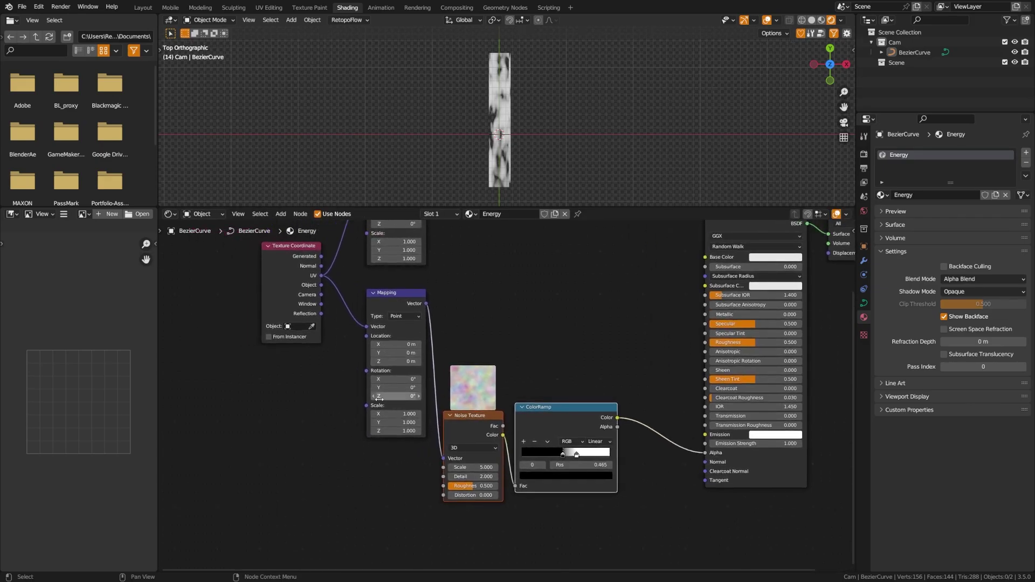
pyautogui.moveTo(469, 446); pyautogui.dragTo(458, 420, button='middle')
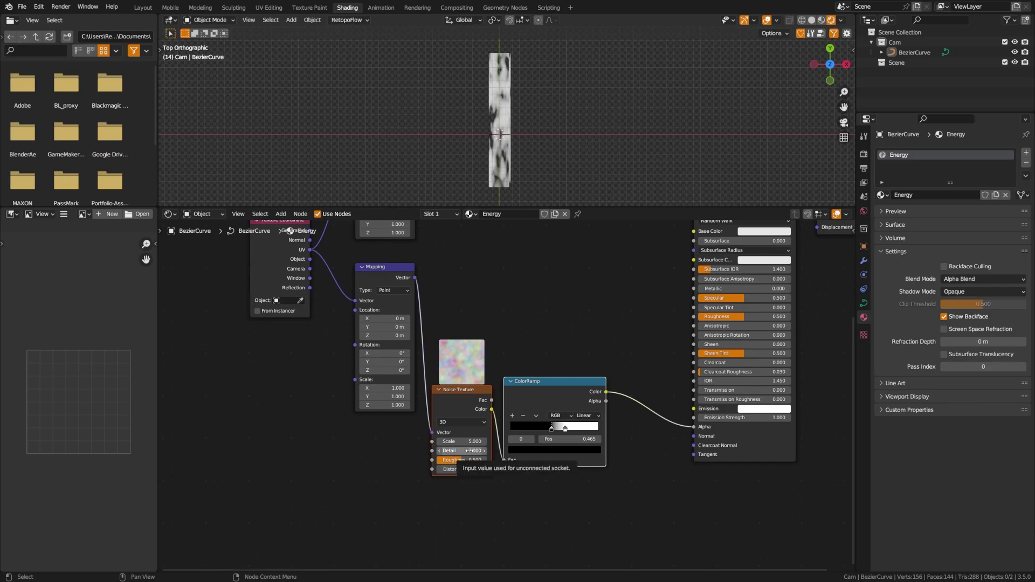
# Step: Set the Noise Texture's Detail to 0 and its Scale to 7.3
pyautogui.press('BackSpace')
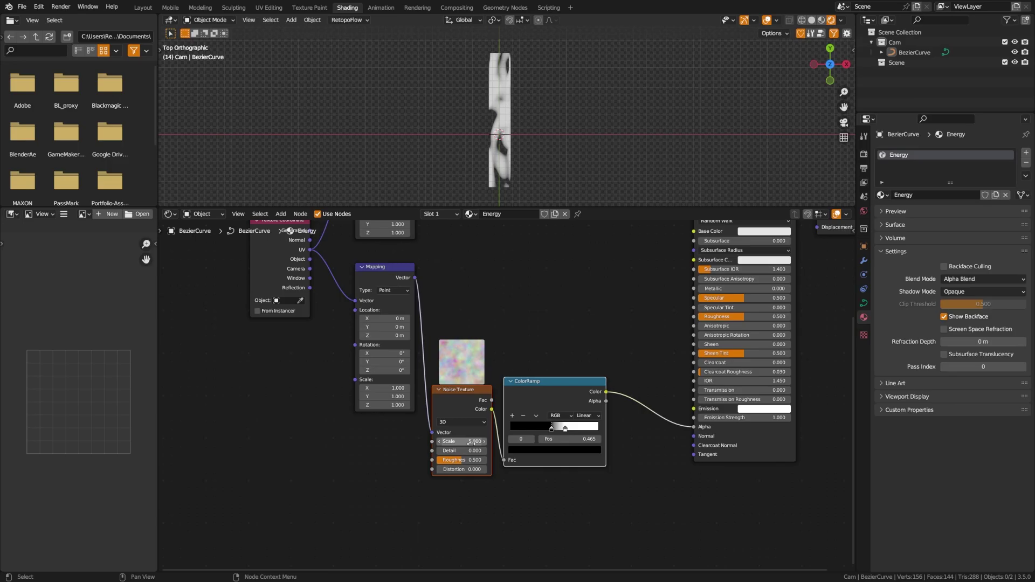
pyautogui.moveTo(471, 442); pyautogui.dragTo(517, 442)
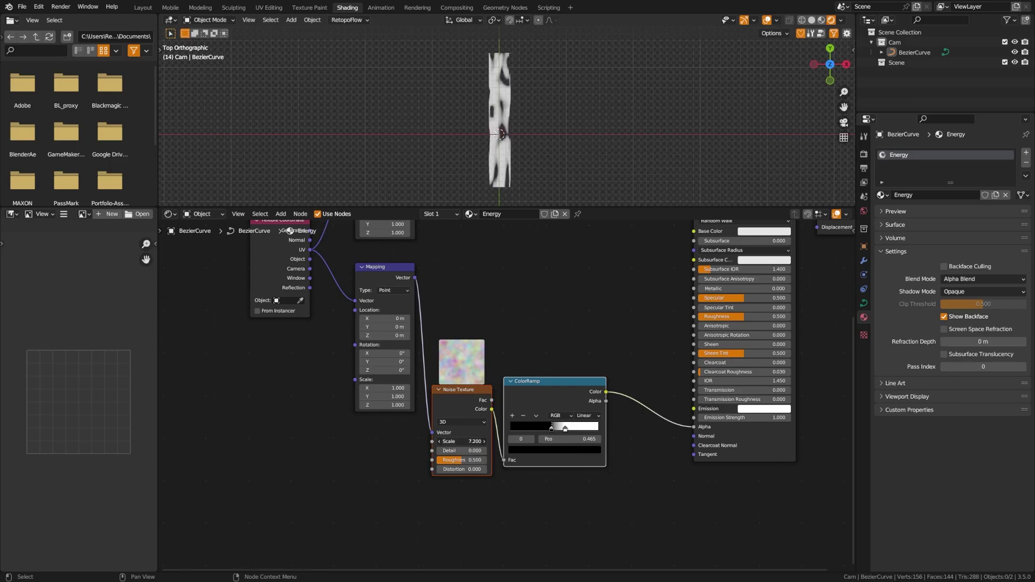
pyautogui.click(484, 442)
# Step: Nudge the lower Mapping node up slightly and set its X scale to 0.6
pyautogui.moveTo(372, 274); pyautogui.dragTo(372, 272)
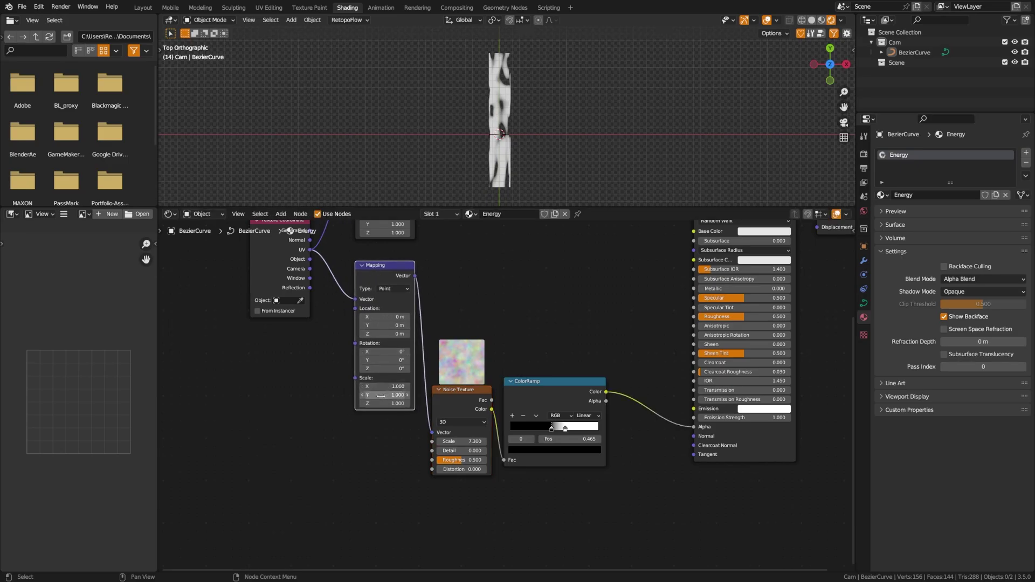
pyautogui.moveTo(381, 396)
pyautogui.mouseDown()
pyautogui.moveTo(507, 396)
pyautogui.moveTo(388, 398)
pyautogui.moveTo(421, 386)
pyautogui.moveTo(502, 387)
pyautogui.moveTo(370, 386)
pyautogui.moveTo(391, 386)
pyautogui.mouseUp()
pyautogui.hotkey('ctrl', 'z')
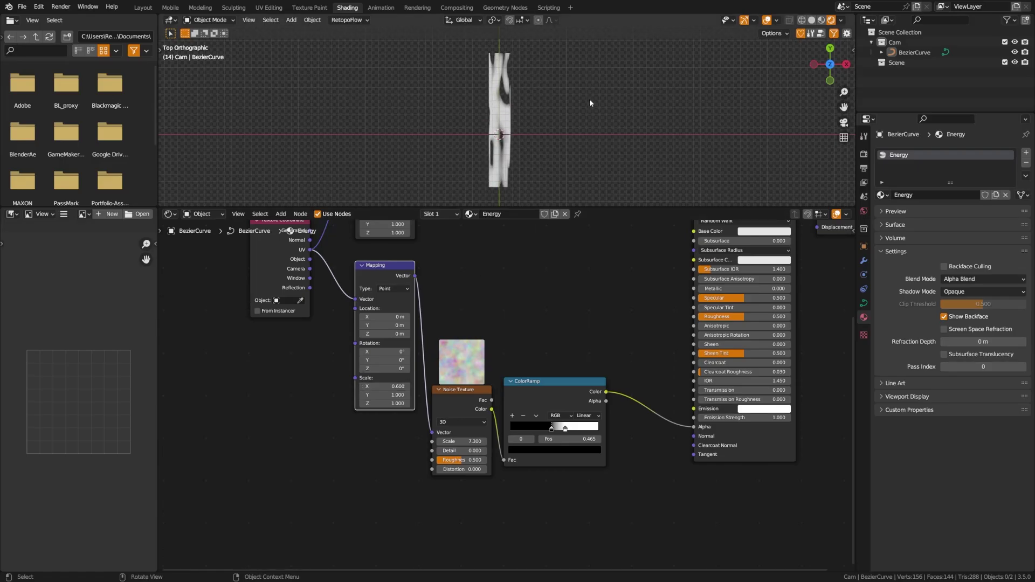
# Step: Shift the ColorRamp's black stop to 0.509 and inspect the pattern on the curve
pyautogui.scroll(2, 586, 96)
pyautogui.scroll(-2, 482, 96)
pyautogui.moveTo(565, 429); pyautogui.dragTo(556, 429)
pyautogui.scroll(3, 485, 168)
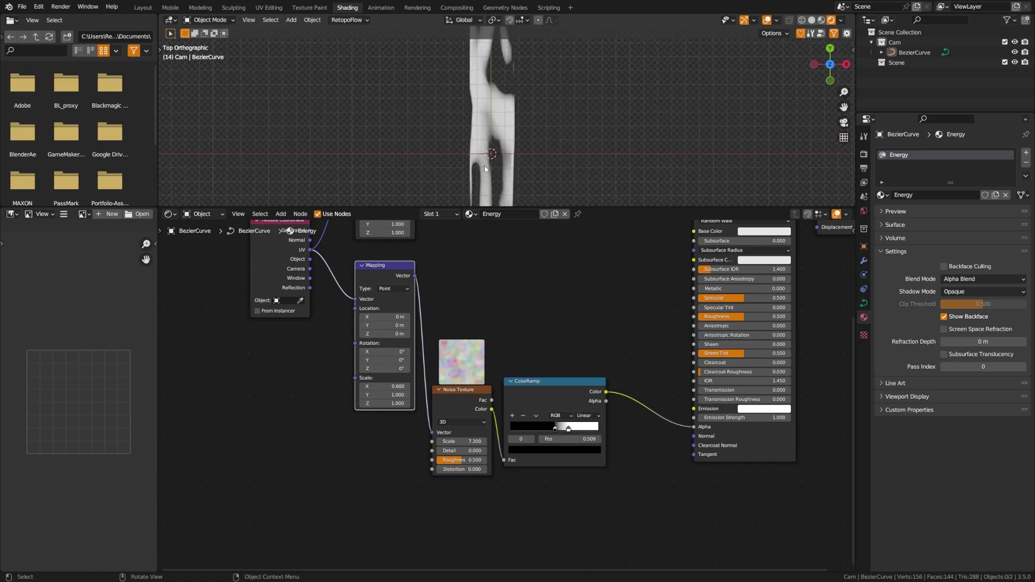
# Step: Move the Texture Coordinate and lower Mapping nodes away from the Noise Texture to make room between them
pyautogui.moveTo(360, 440); pyautogui.dragTo(351, 410, button='middle')
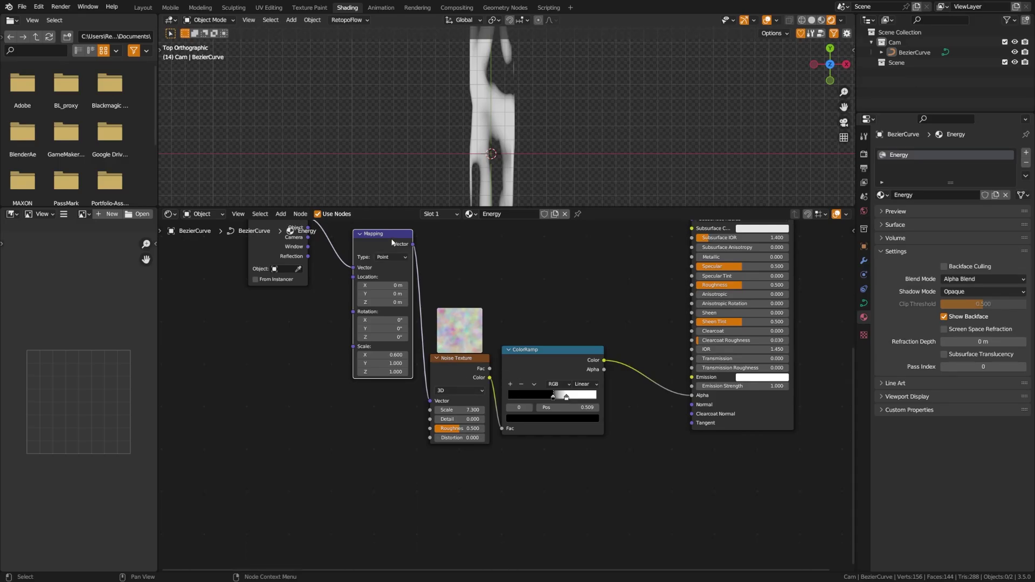
pyautogui.moveTo(392, 242); pyautogui.dragTo(358, 248)
pyautogui.scroll(-7, 345, 283)
pyautogui.moveTo(314, 297); pyautogui.dragTo(437, 374)
pyautogui.press('g')
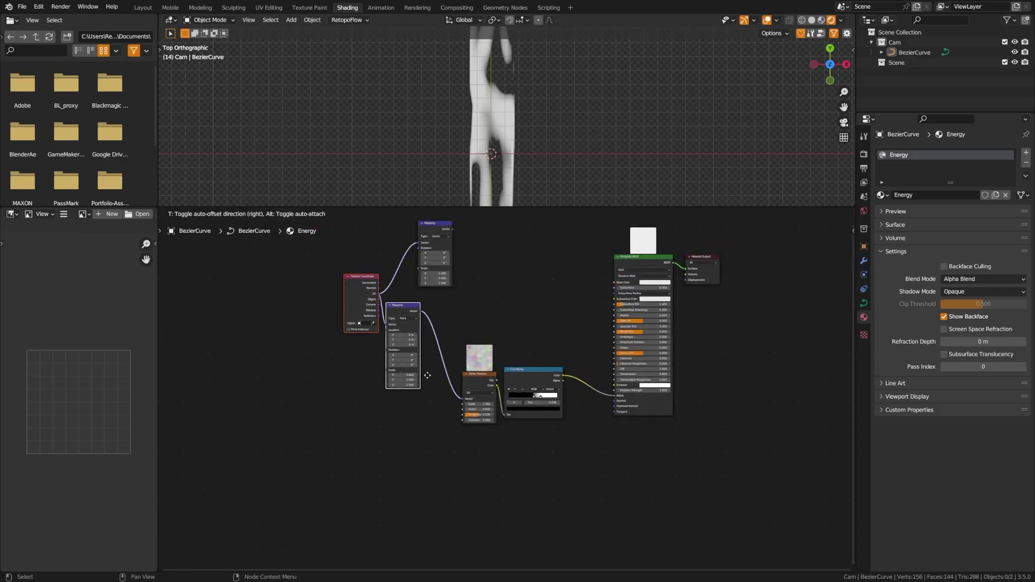
pyautogui.click(450, 421)
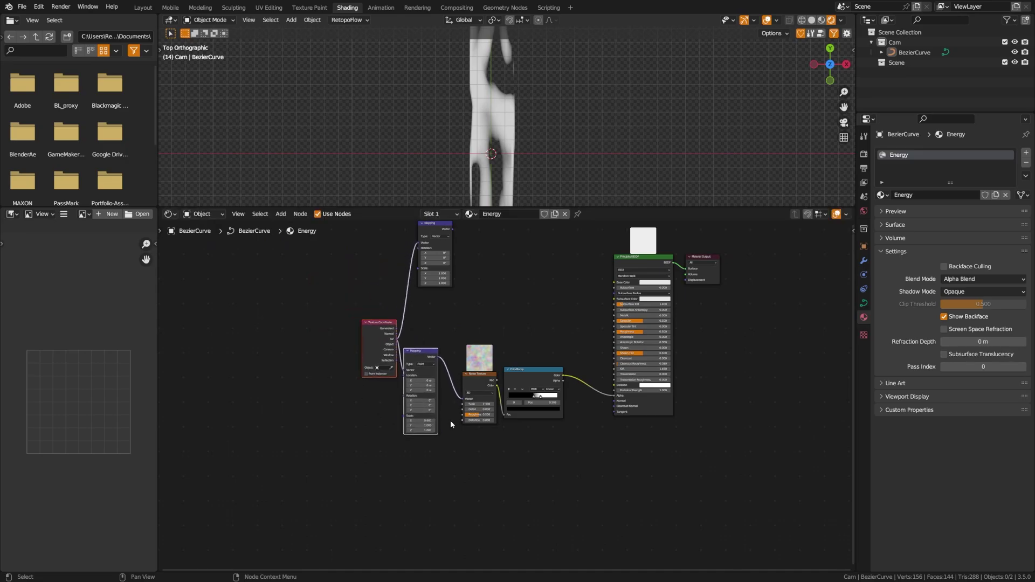
pyautogui.press('g')
pyautogui.click(426, 365)
# Step: Add a Mix node, set its data type to Color and insert it between the lower Mapping node and the Noise Texture
pyautogui.scroll(2, 393, 422)
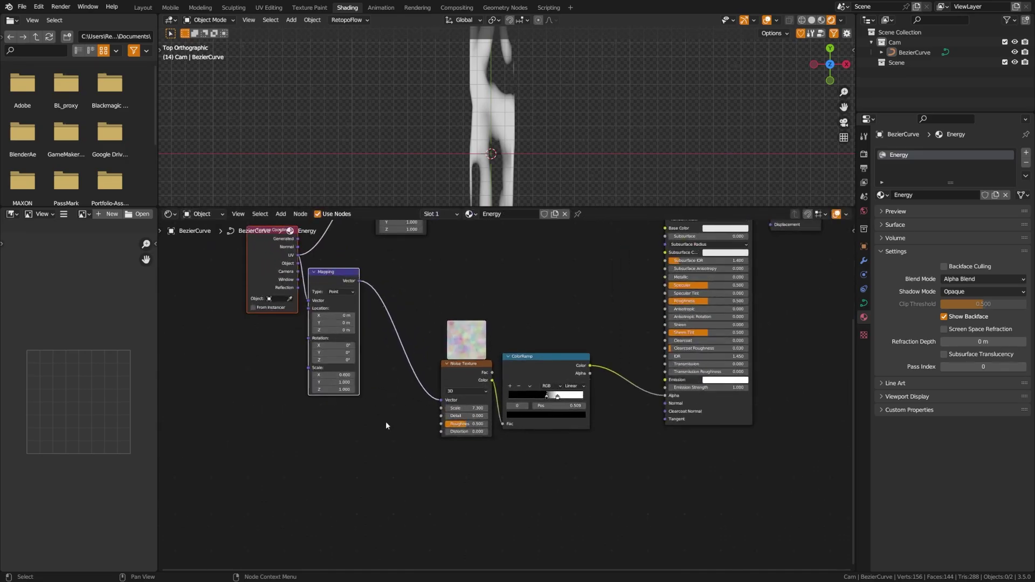
pyautogui.hotkey('shift', 'a')
pyautogui.click(350, 435)
pyautogui.write('mix')
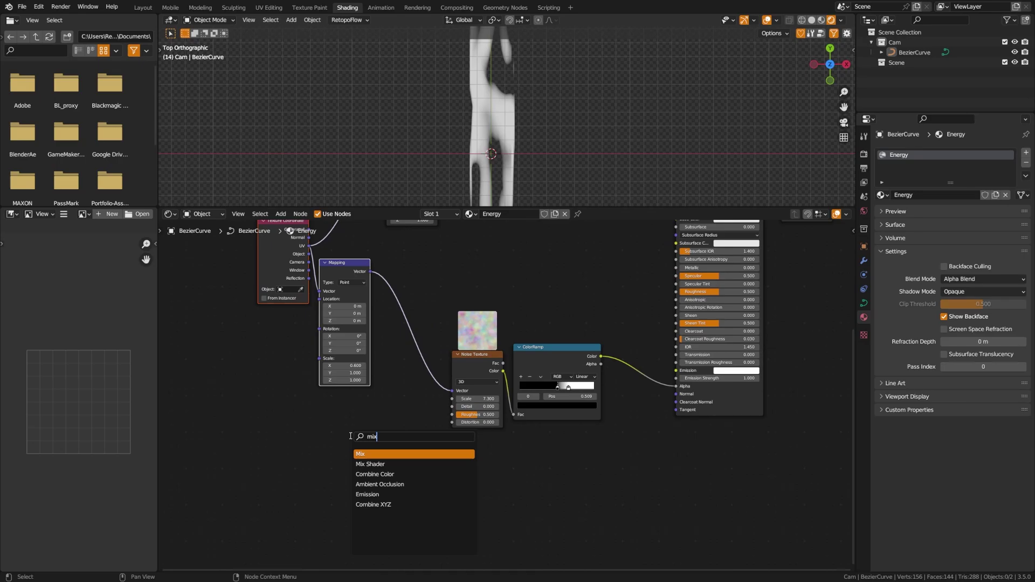
pyautogui.press('Return')
pyautogui.click(350, 435)
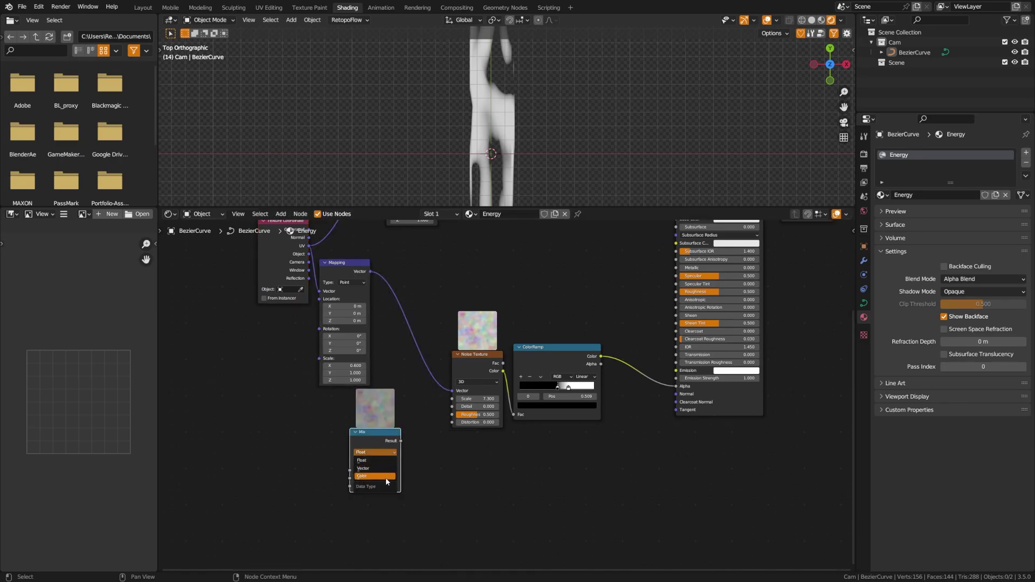
pyautogui.moveTo(369, 435); pyautogui.dragTo(435, 369)
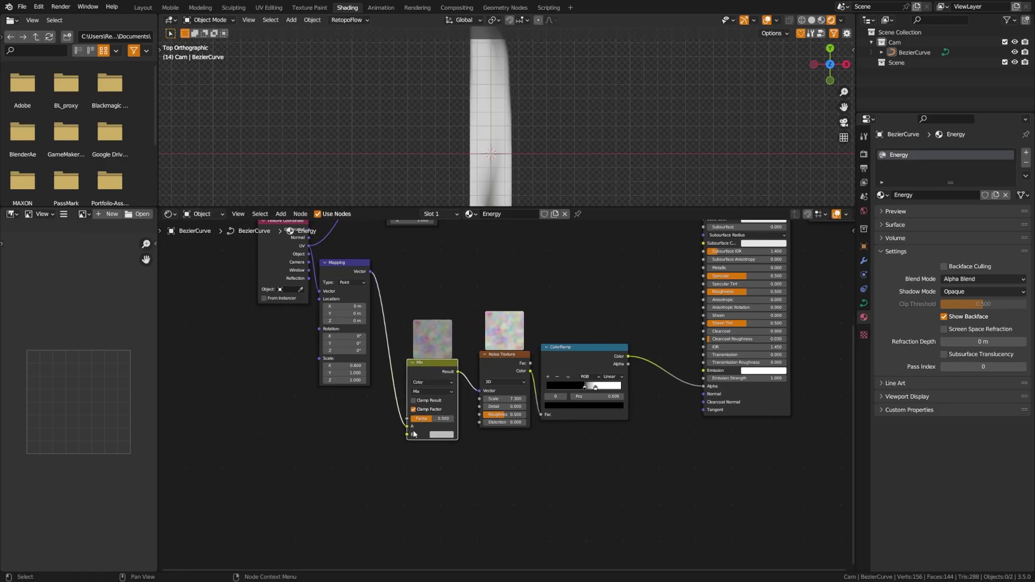
# Step: Add a second Noise Texture below the lower Mapping node and connect its Color to the Mix node's B input
pyautogui.scroll(2, 414, 401)
pyautogui.hotkey('shift', 'a')
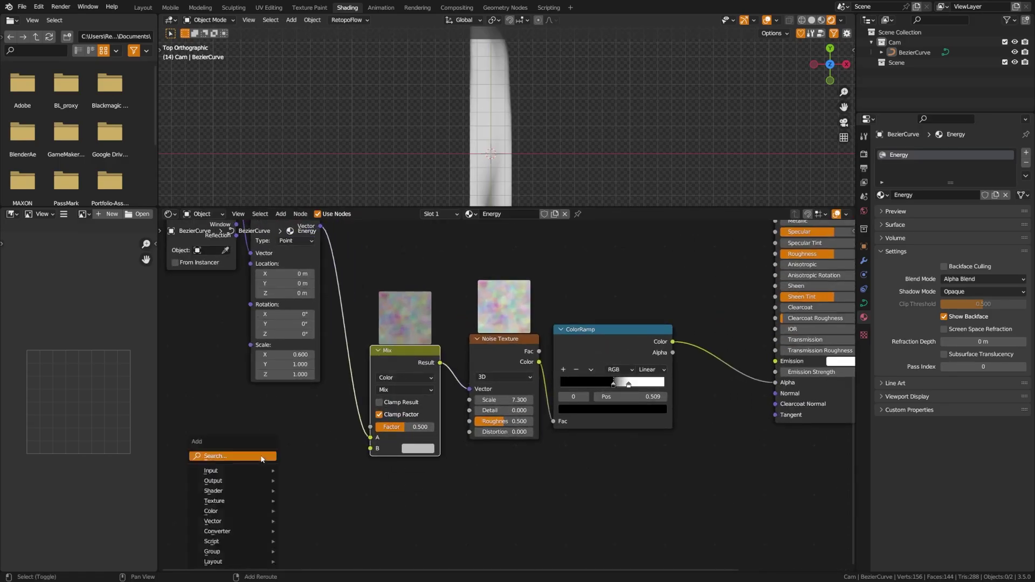
pyautogui.click(261, 456)
pyautogui.write('noise')
pyautogui.press('Return')
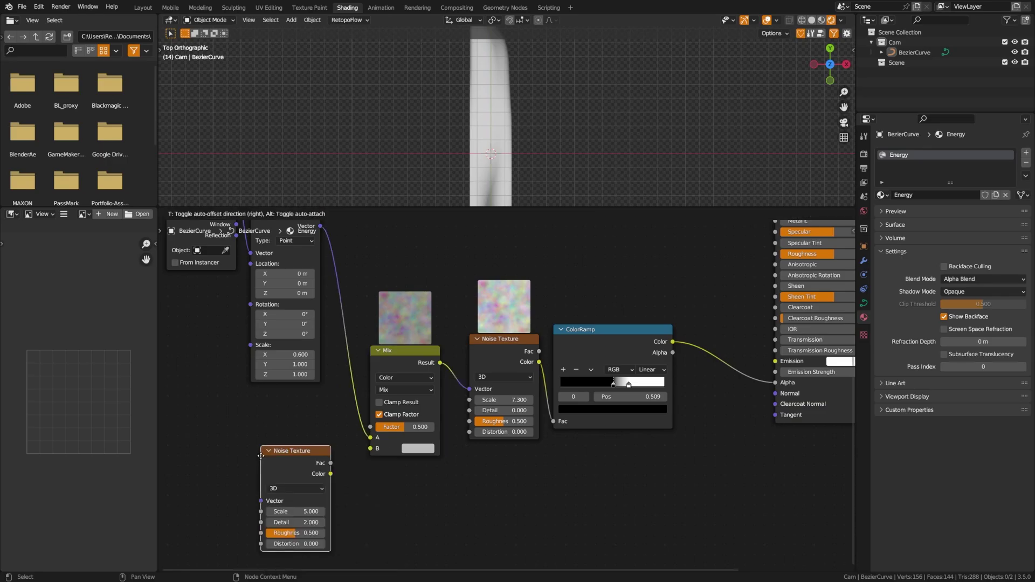
pyautogui.click(247, 416)
pyautogui.moveTo(318, 434); pyautogui.dragTo(372, 448)
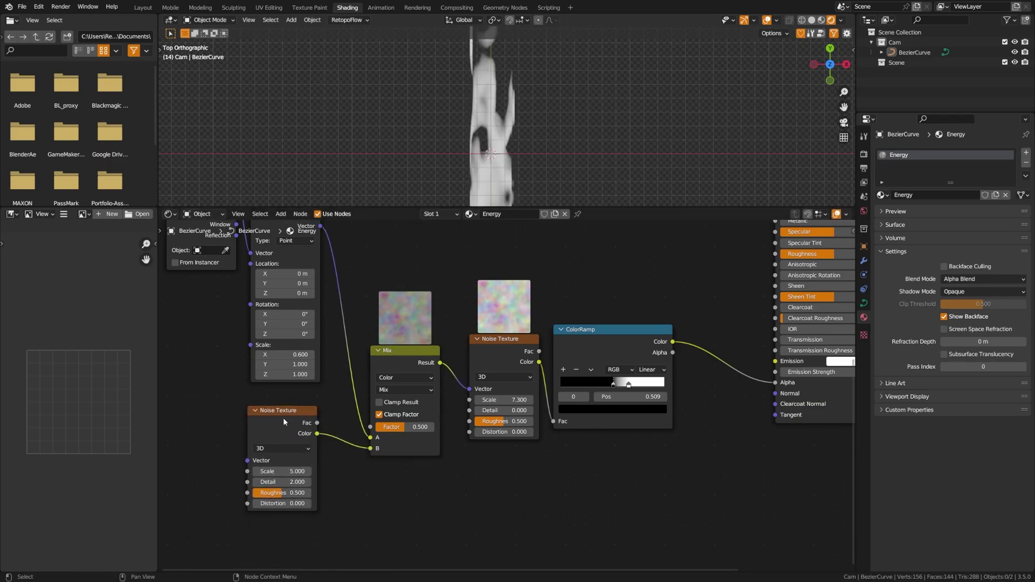
# Step: Reposition the second Noise Texture slightly and set its Detail to 0 and Scale to 2.5
pyautogui.moveTo(284, 421); pyautogui.dragTo(292, 417)
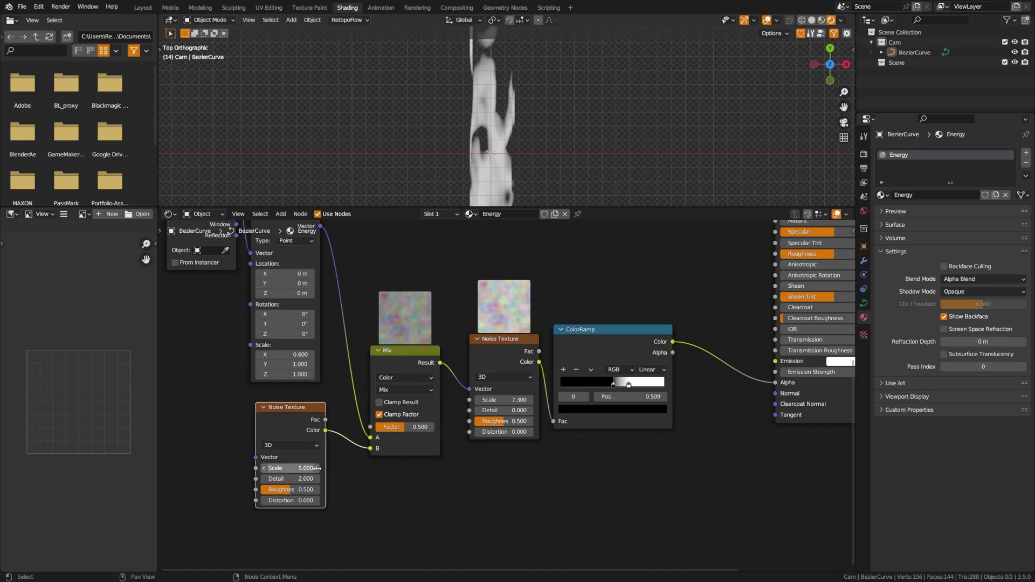
pyautogui.moveTo(291, 415); pyautogui.dragTo(286, 409)
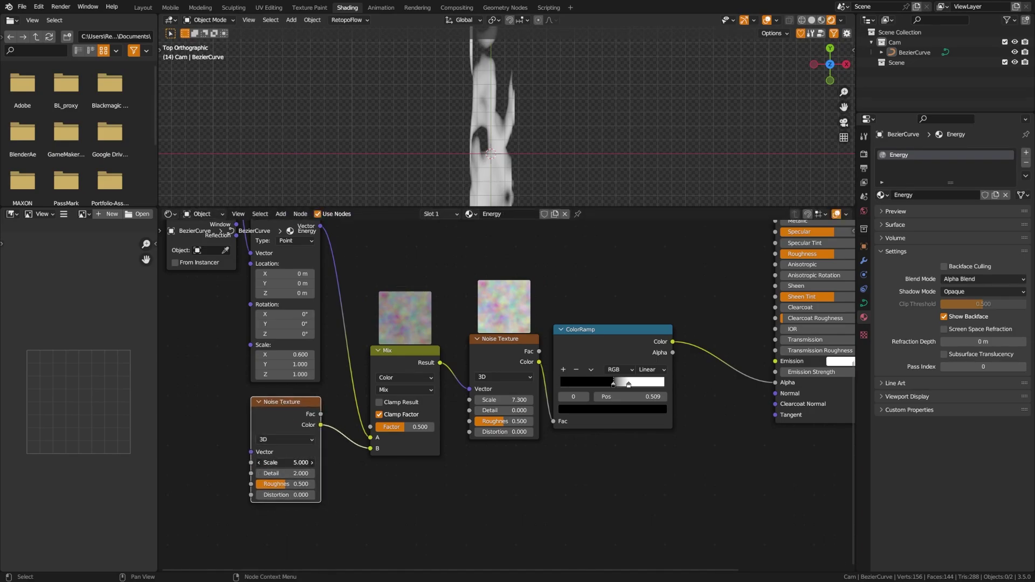
pyautogui.moveTo(285, 462); pyautogui.dragTo(222, 463)
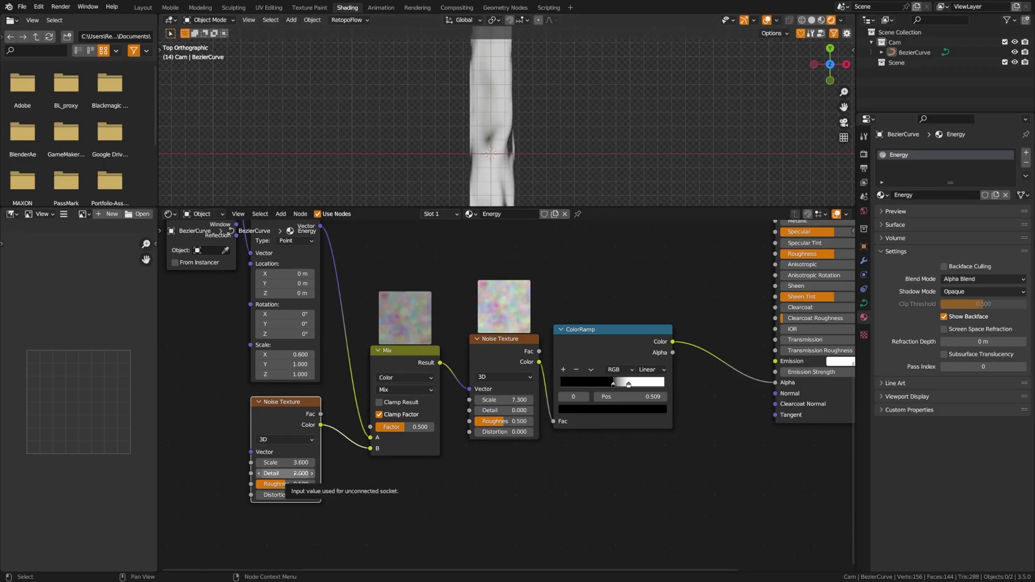
pyautogui.moveTo(298, 473); pyautogui.dragTo(275, 473)
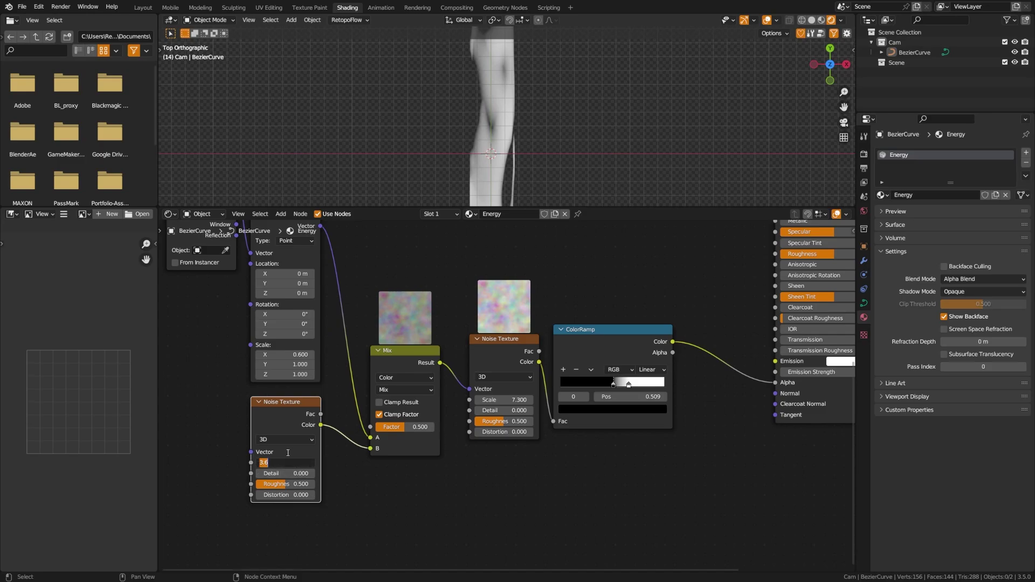
pyautogui.write('2.5')
pyautogui.press('Return')
# Step: Set the Mix node's Factor to 0.25 and move the ColorRamp's black stop to position 0.524
pyautogui.scroll(-3, 561, 170)
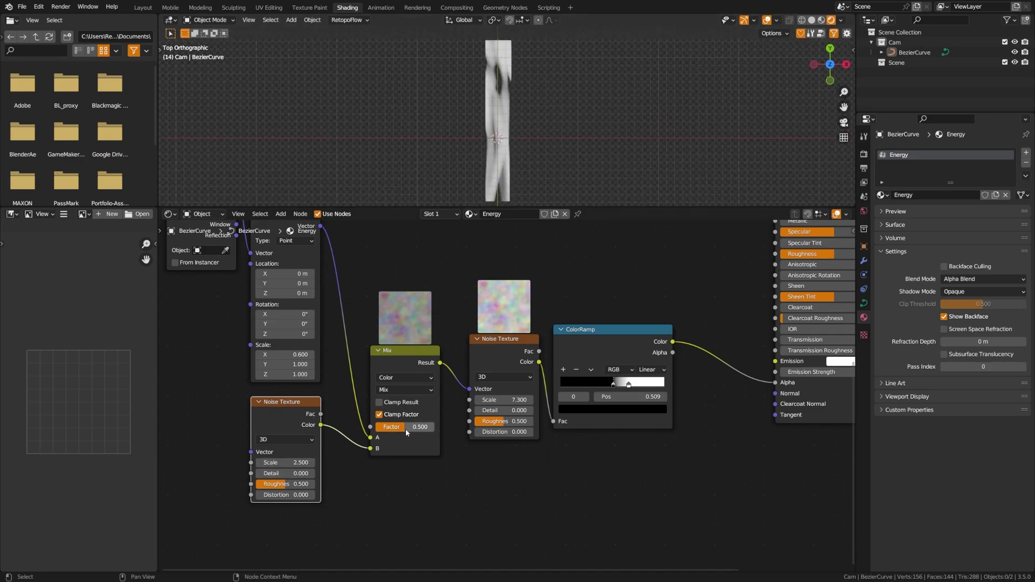
pyautogui.moveTo(406, 428)
pyautogui.mouseDown()
pyautogui.moveTo(444, 428)
pyautogui.moveTo(377, 427)
pyautogui.moveTo(429, 427)
pyautogui.moveTo(402, 427)
pyautogui.mouseUp()
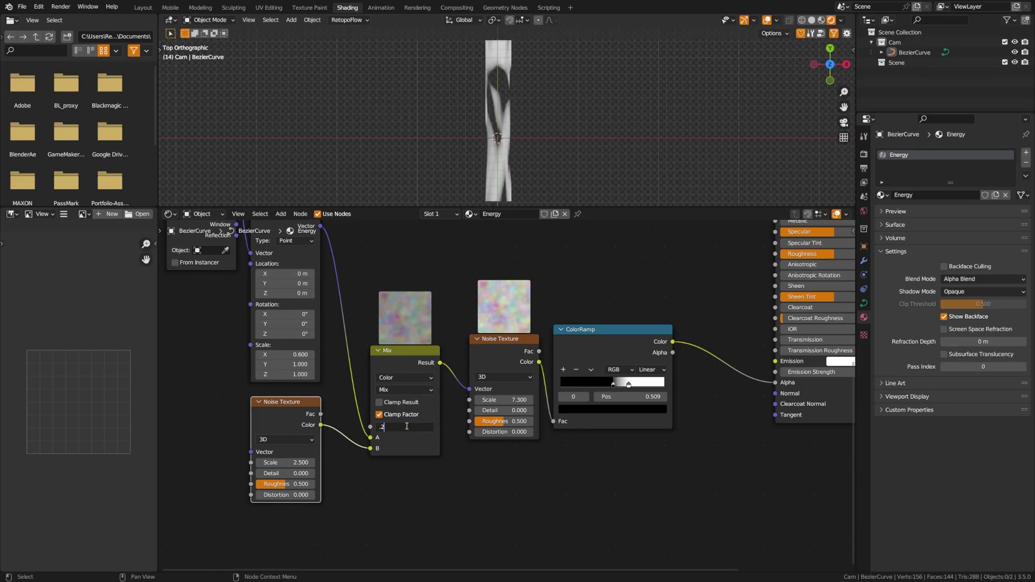
pyautogui.write('5')
pyautogui.press('Return')
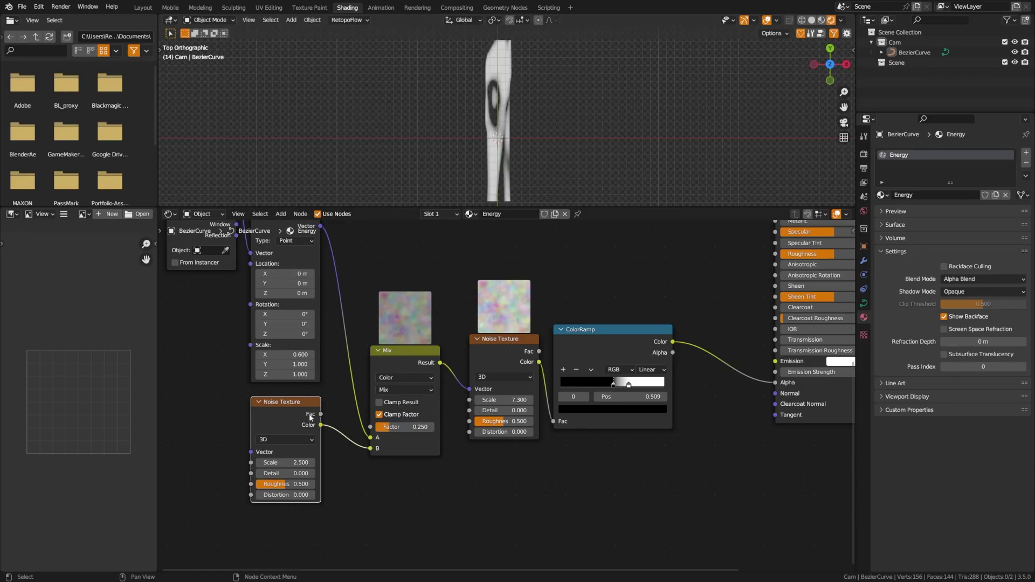
pyautogui.moveTo(311, 416); pyautogui.dragTo(312, 416)
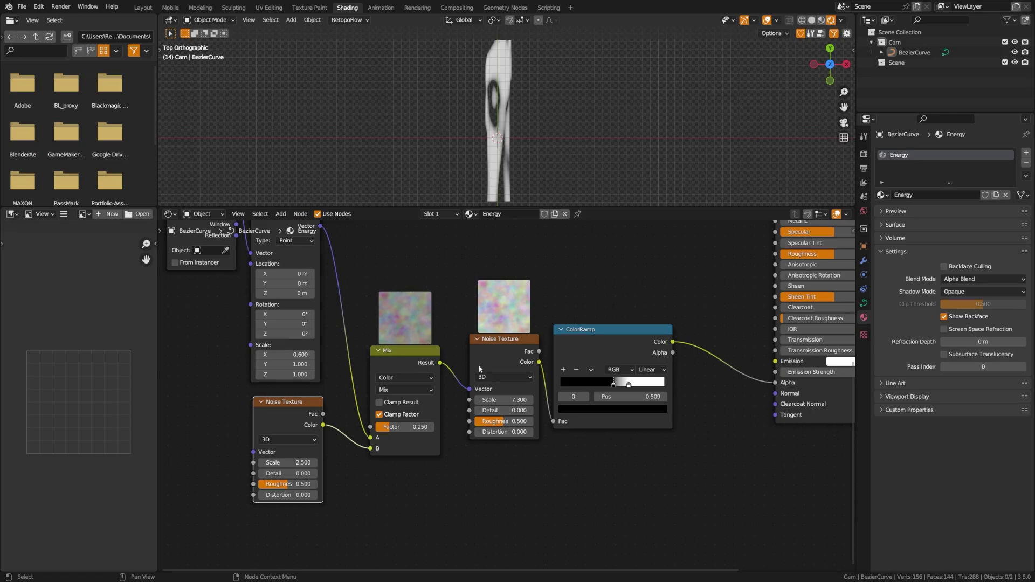
pyautogui.moveTo(616, 386); pyautogui.dragTo(618, 387)
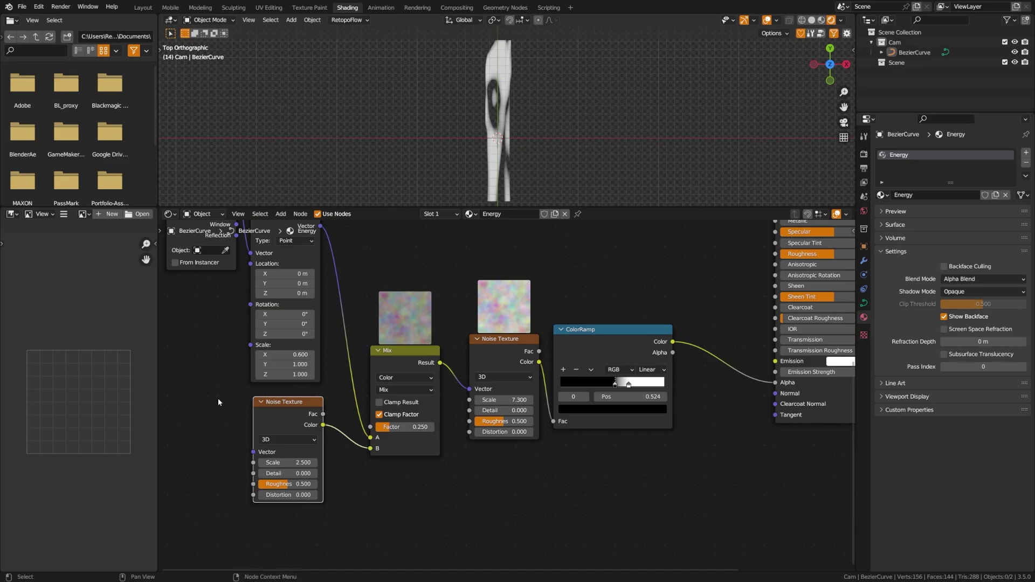
# Step: Try sliding the lower Mapping node's X location to preview the noise movement, and undo the change
pyautogui.moveTo(218, 402); pyautogui.dragTo(320, 403, button='middle')
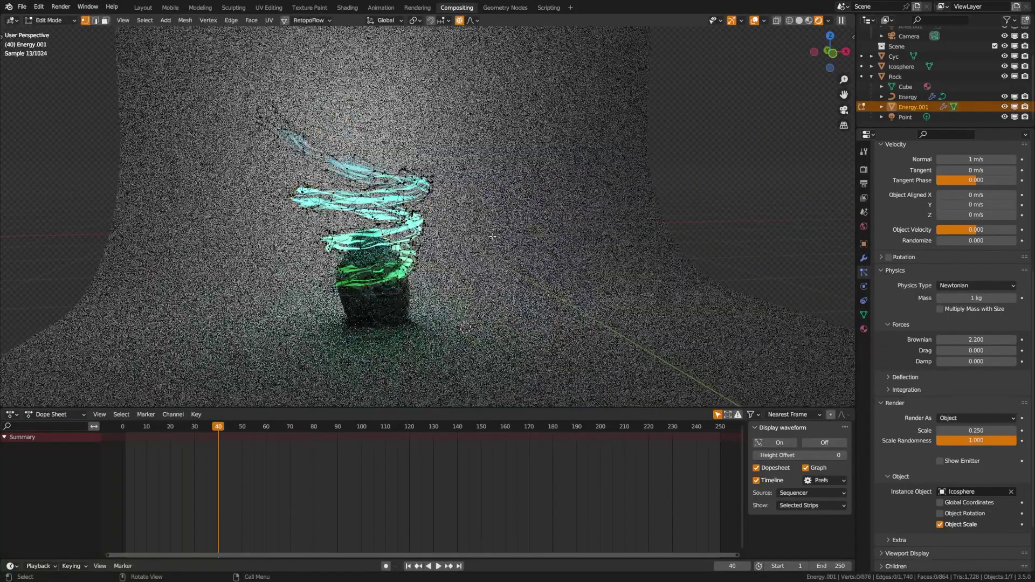
pyautogui.hotkey('ctrl', 'Tab')
pyautogui.click(337, 248)
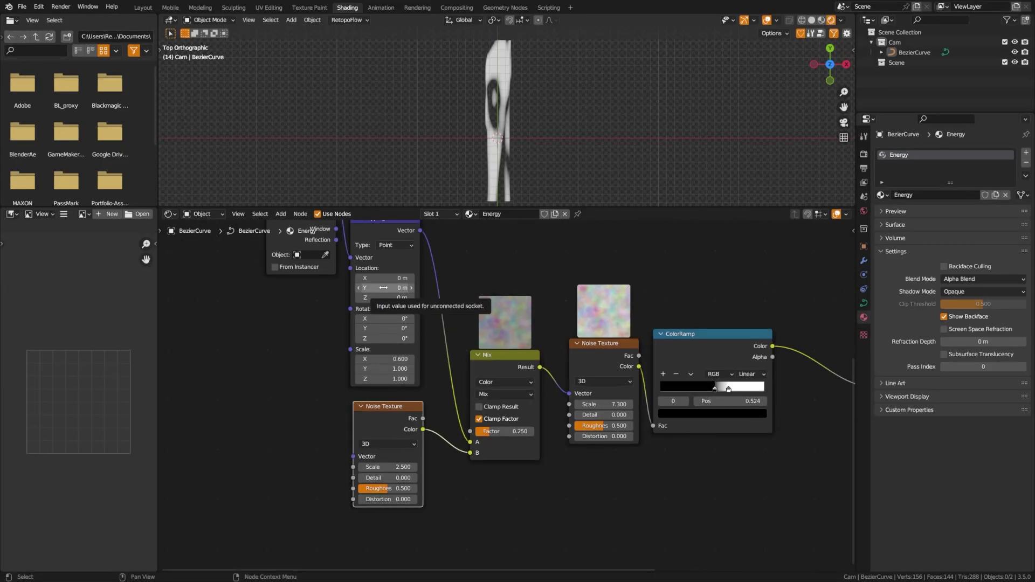
pyautogui.moveTo(385, 278); pyautogui.dragTo(360, 278)
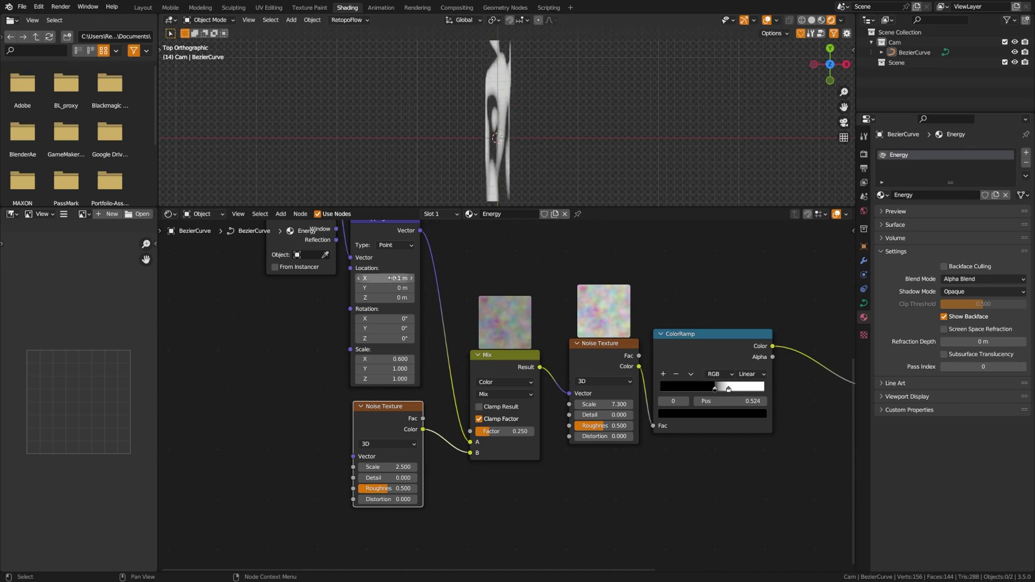
pyautogui.hotkey('ctrl', 'z')
# Step: Add a Value node in the free space before the lower Mapping node
pyautogui.moveTo(227, 355); pyautogui.dragTo(249, 349, button='middle')
pyautogui.hotkey('shift', 'a')
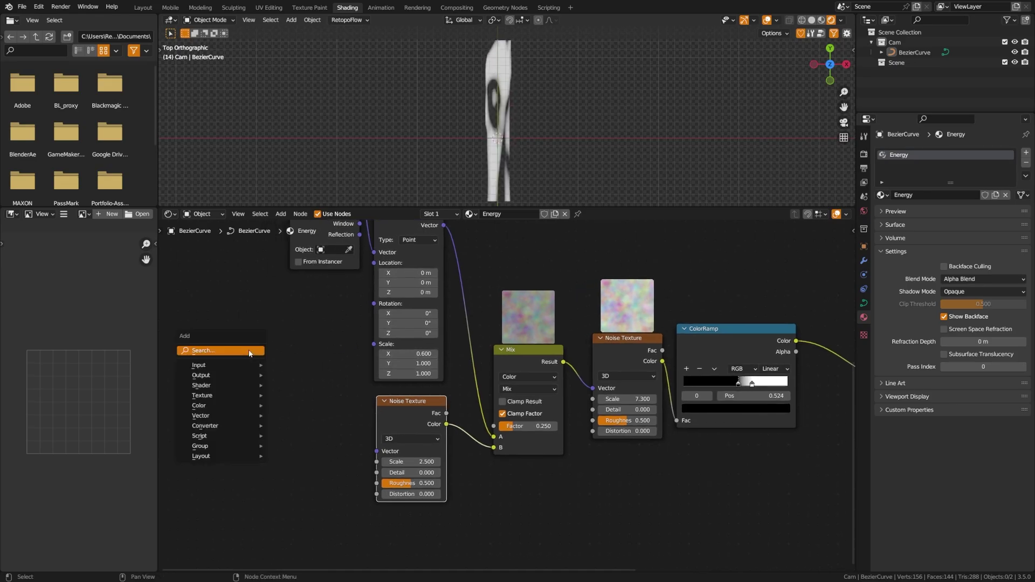
pyautogui.click(250, 352)
pyautogui.write('va')
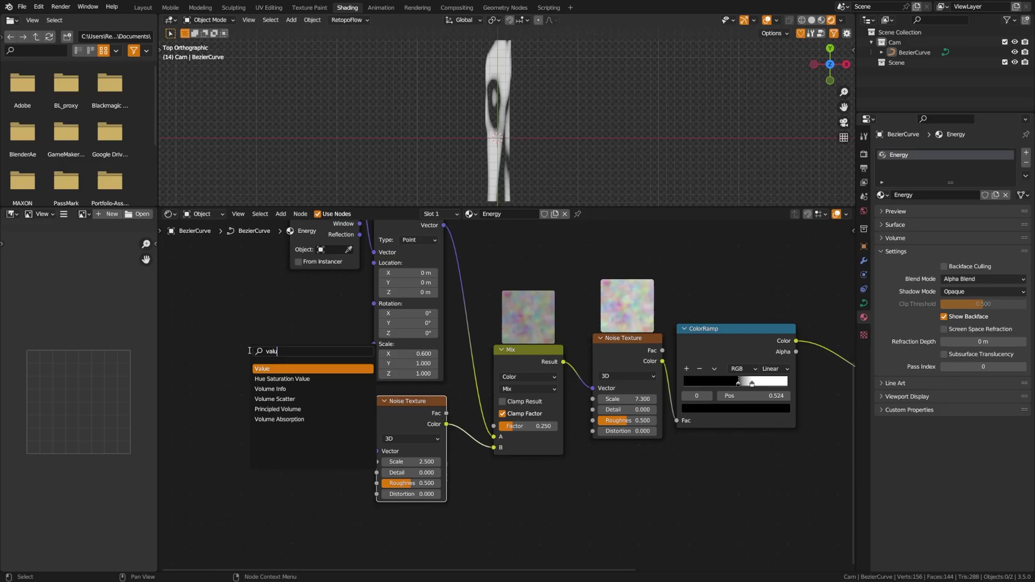
pyautogui.write('lu')
pyautogui.press('Return')
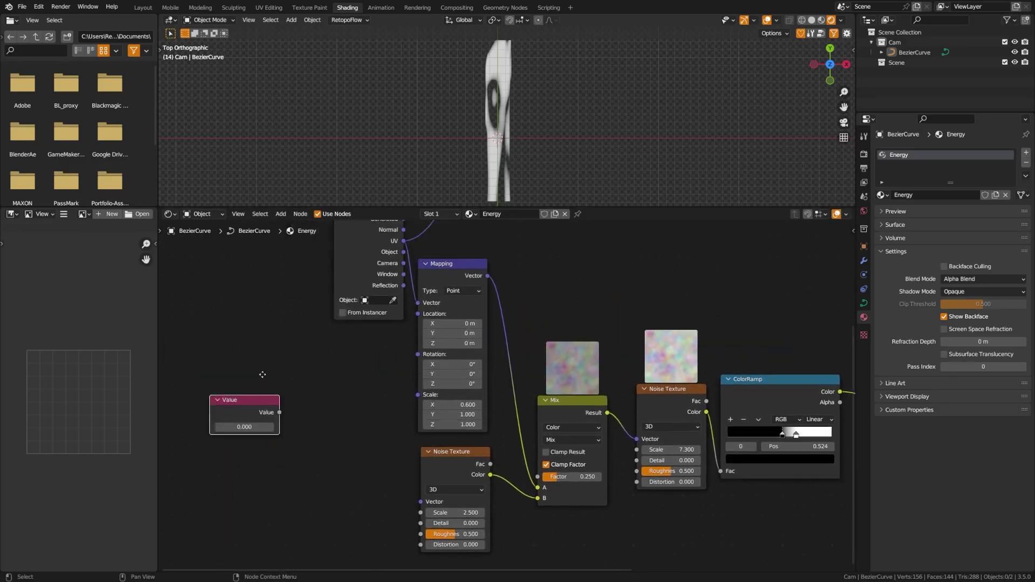
pyautogui.click(262, 374)
# Step: Feed the Value node into the X input of a new Combine XYZ node and connect its Vector to the lower Mapping node's Location
pyautogui.moveTo(284, 417); pyautogui.dragTo(328, 378)
pyautogui.write('c')
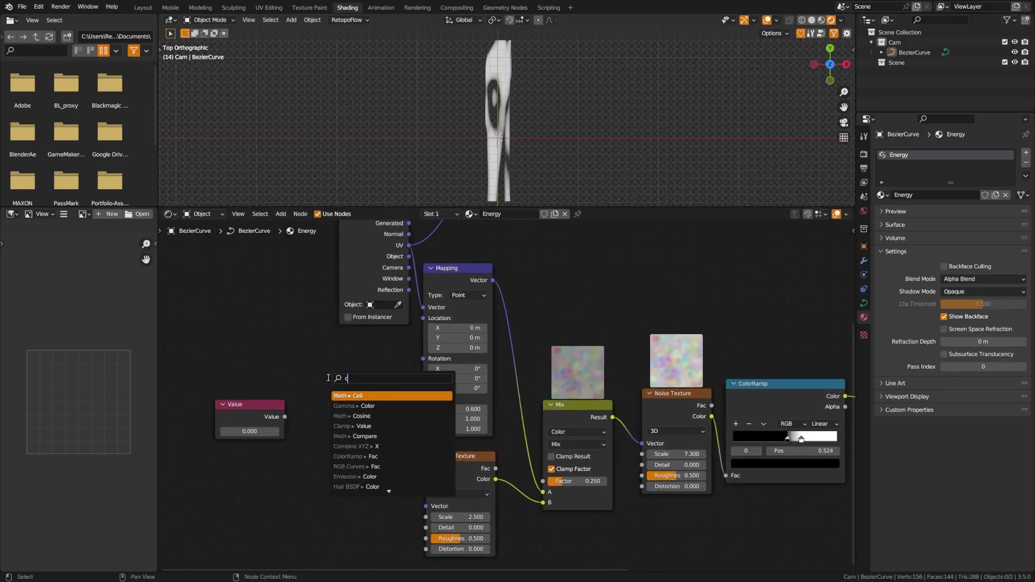
pyautogui.write('ombin')
pyautogui.press('Return')
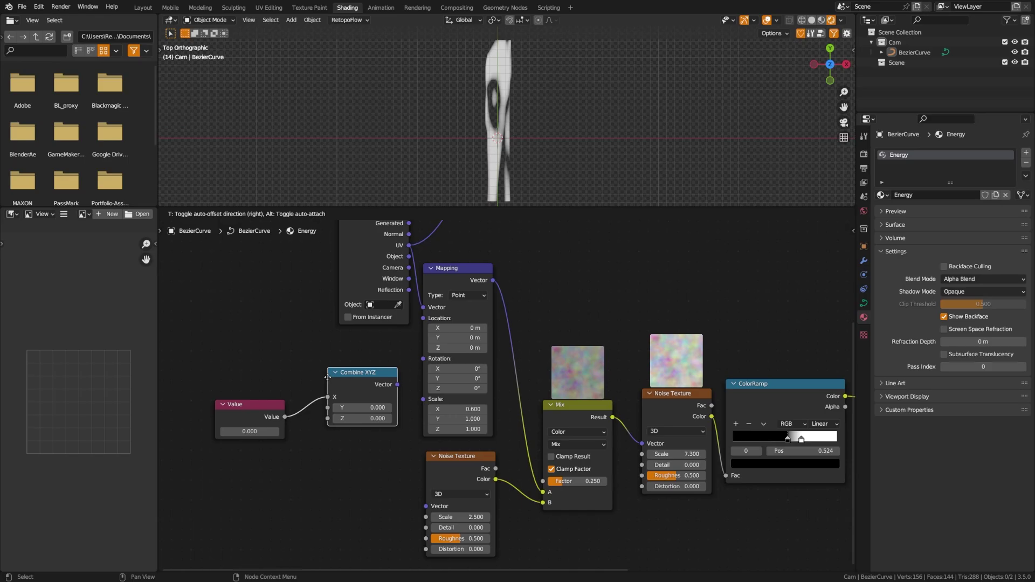
pyautogui.click(312, 382)
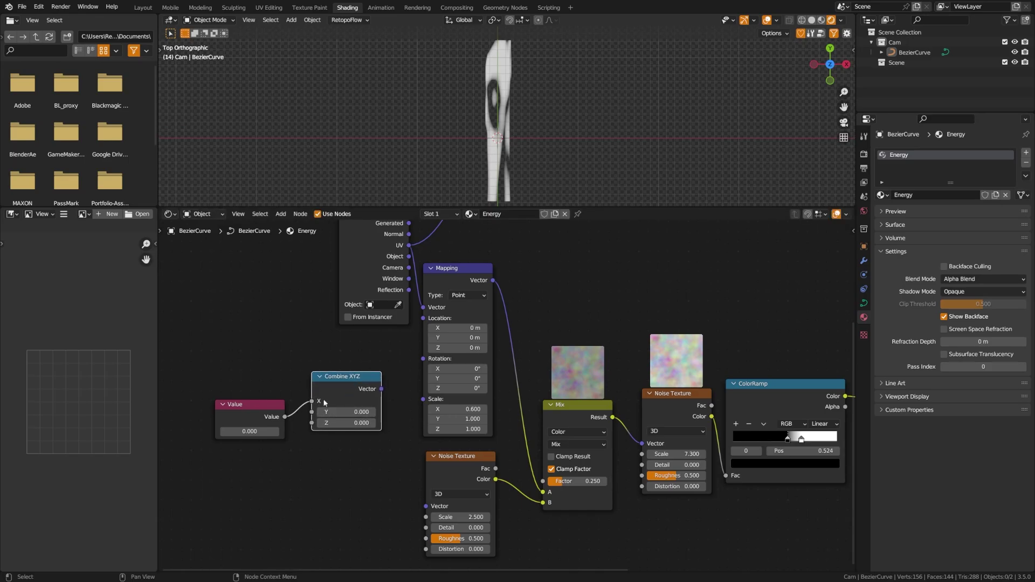
pyautogui.moveTo(381, 391); pyautogui.dragTo(424, 319)
pyautogui.moveTo(283, 403); pyautogui.dragTo(297, 395)
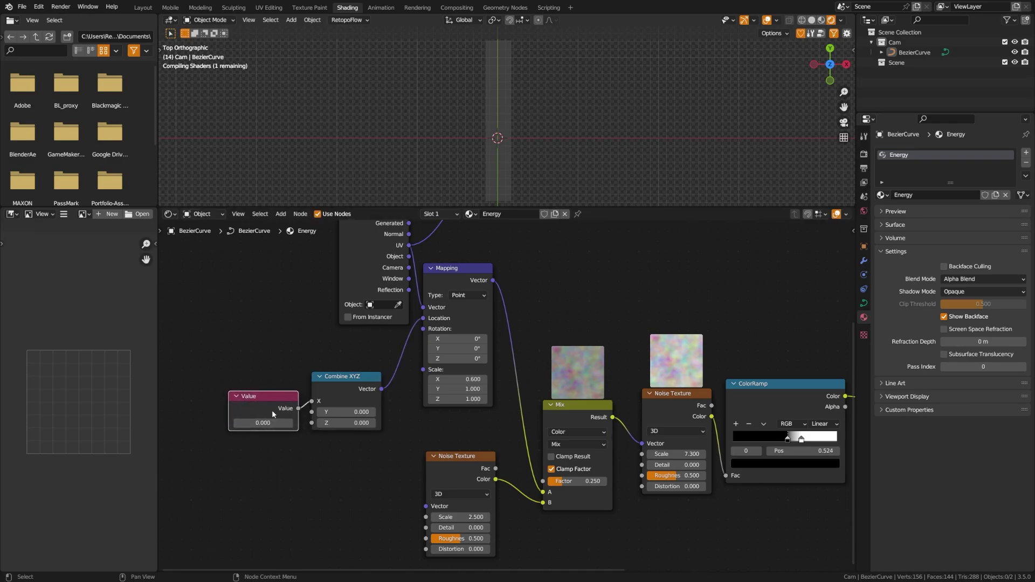
# Step: Drive the Value node with the expression #frame and play the animation briefly to check the noise movement
pyautogui.moveTo(259, 425); pyautogui.dragTo(277, 406)
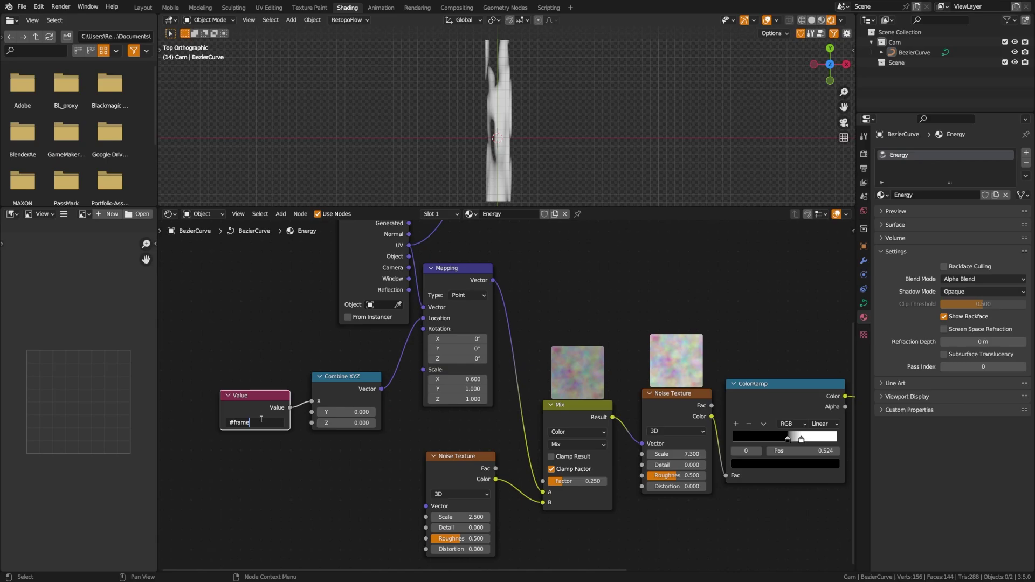
pyautogui.press('Return')
pyautogui.press('space')
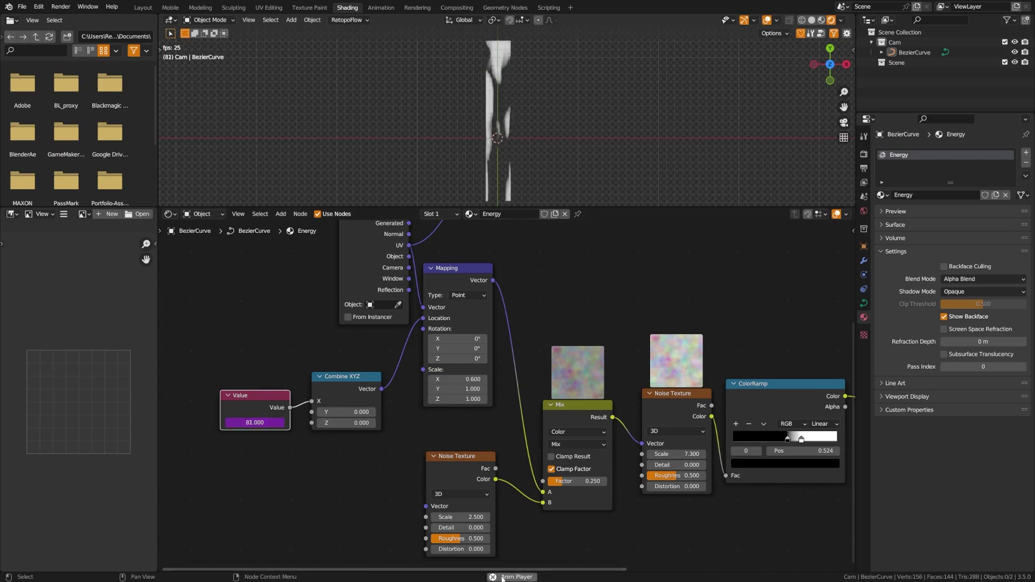
pyautogui.press('space')
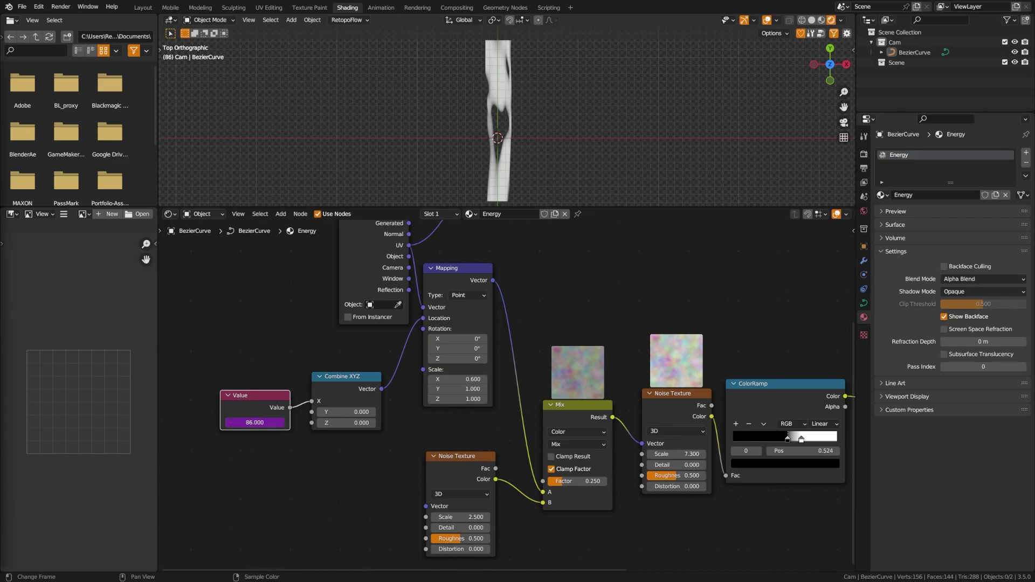
# Step: Insert a Math node set to Divide between the Value and Combine XYZ nodes, with a divisor of 200
pyautogui.click(201, 430)
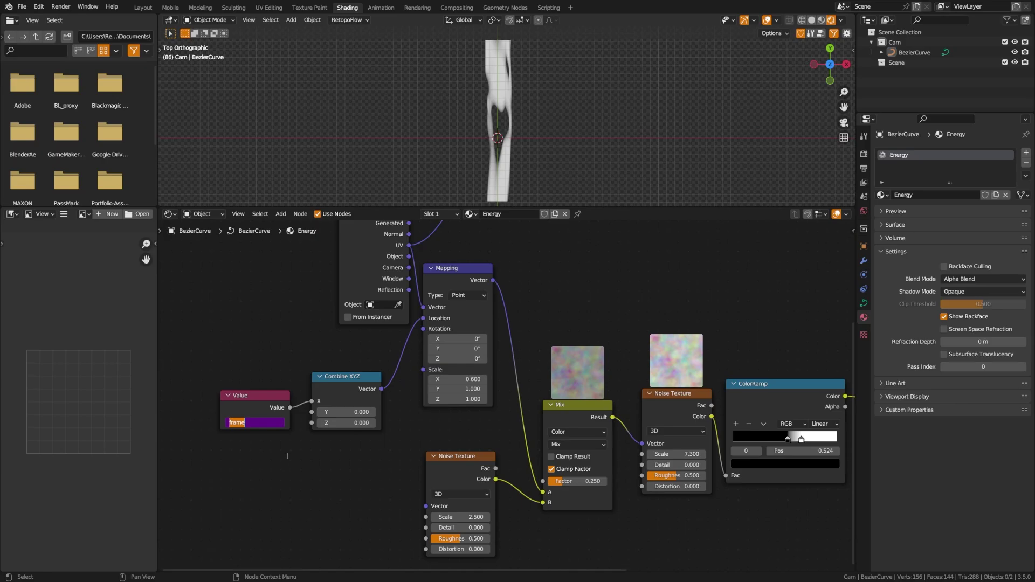
pyautogui.moveTo(255, 401)
pyautogui.mouseDown()
pyautogui.moveTo(214, 395)
pyautogui.moveTo(273, 398)
pyautogui.moveTo(259, 400)
pyautogui.mouseUp()
pyautogui.hotkey('shift', 'a')
pyautogui.click(333, 434)
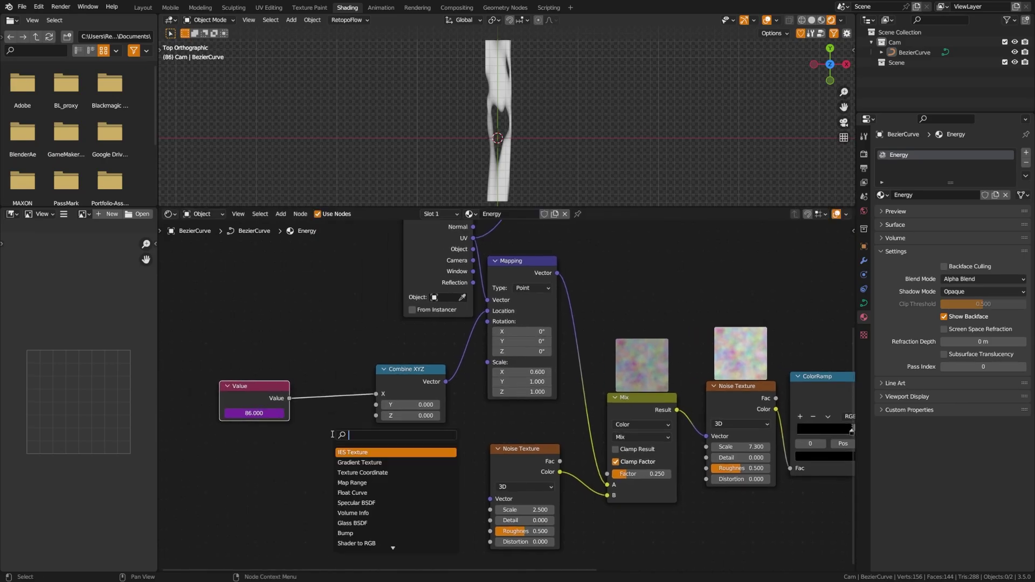
pyautogui.write('add')
pyautogui.press('Return')
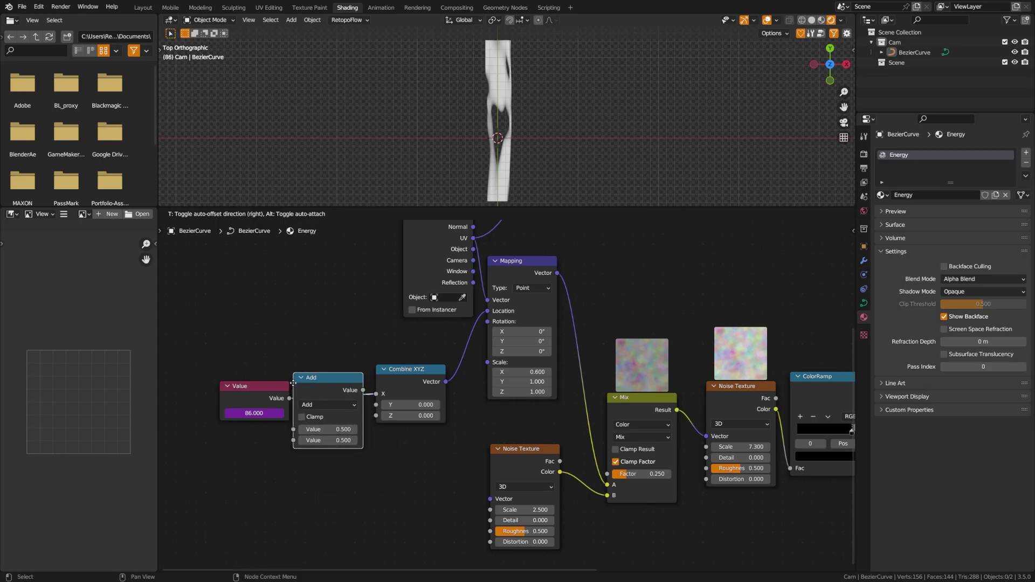
pyautogui.click(353, 402)
pyautogui.click(352, 402)
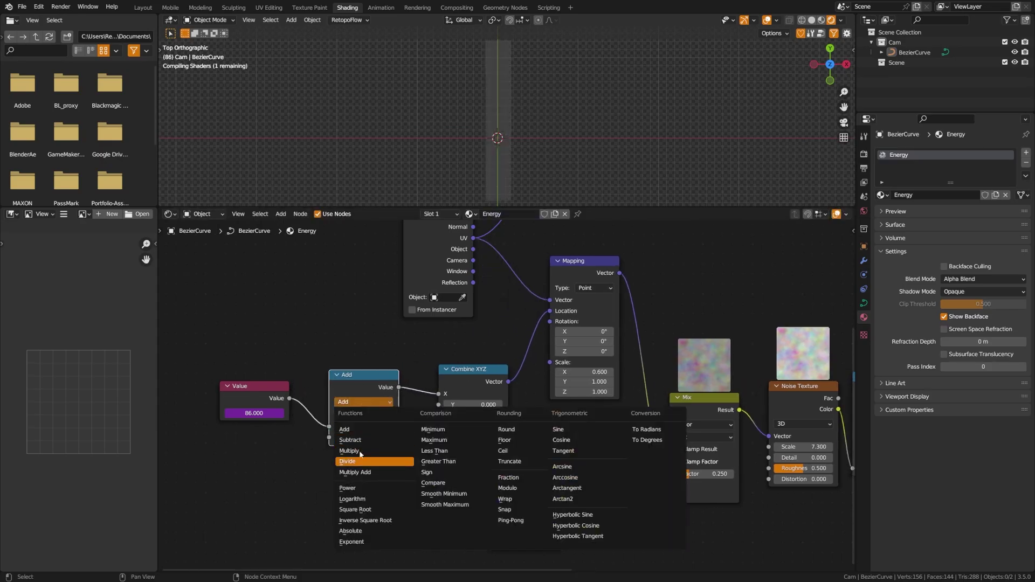
pyautogui.click(360, 462)
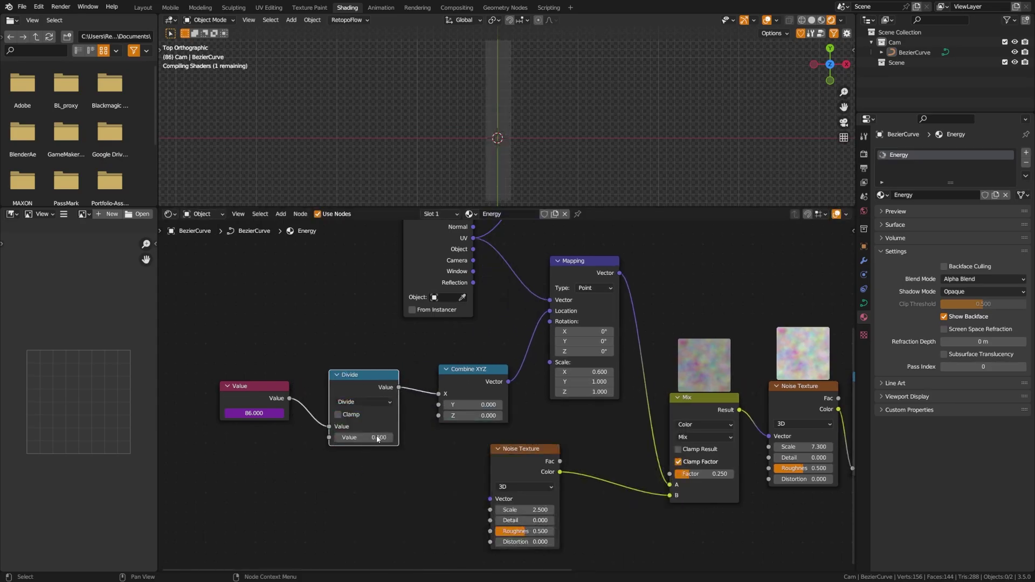
pyautogui.moveTo(263, 395); pyautogui.dragTo(285, 404)
pyautogui.click(338, 438)
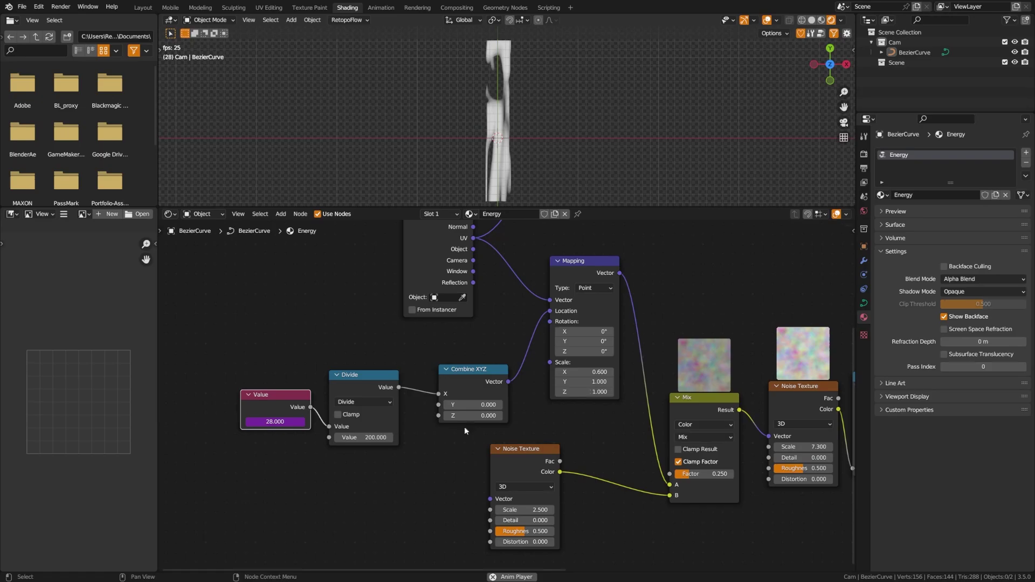
# Step: Tidy the node layout by moving Divide and Value closer to Combine XYZ and both Noise Textures closer to the Mix node
pyautogui.moveTo(392, 379); pyautogui.dragTo(419, 375)
pyautogui.moveTo(264, 395); pyautogui.dragTo(296, 397)
pyautogui.moveTo(697, 480); pyautogui.dragTo(493, 453, button='middle')
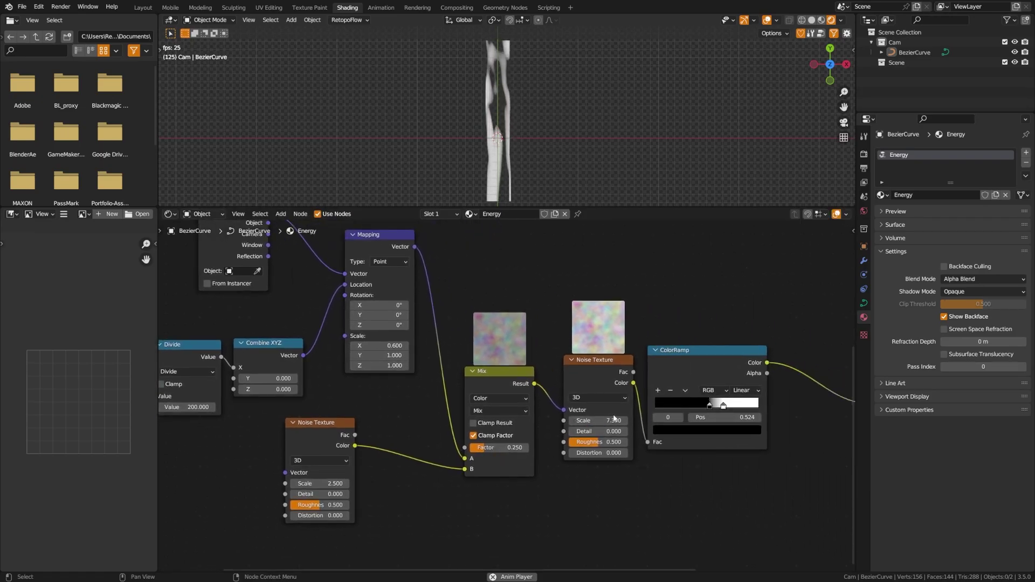
pyautogui.moveTo(331, 421); pyautogui.dragTo(391, 410)
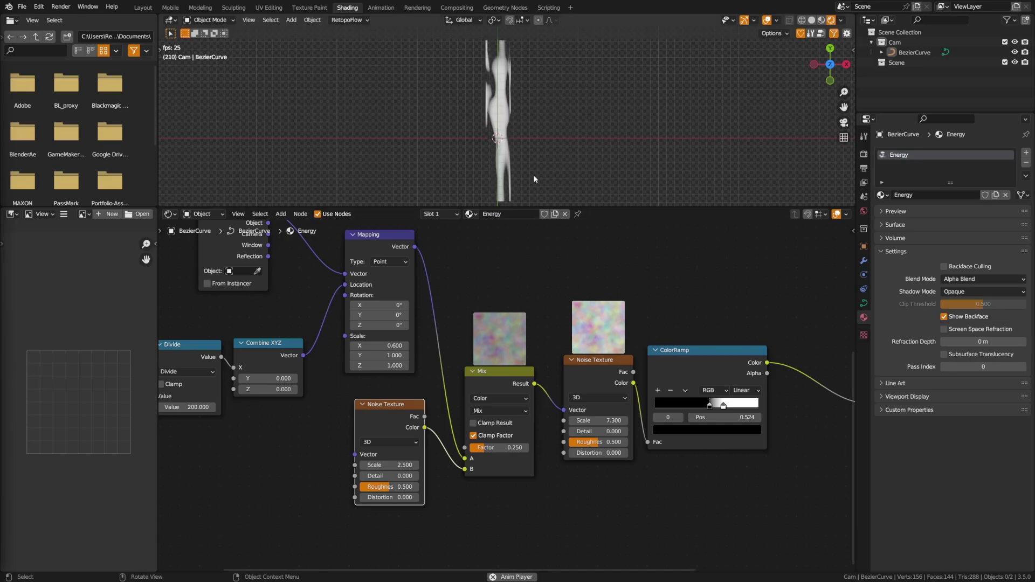
pyautogui.press('Home')
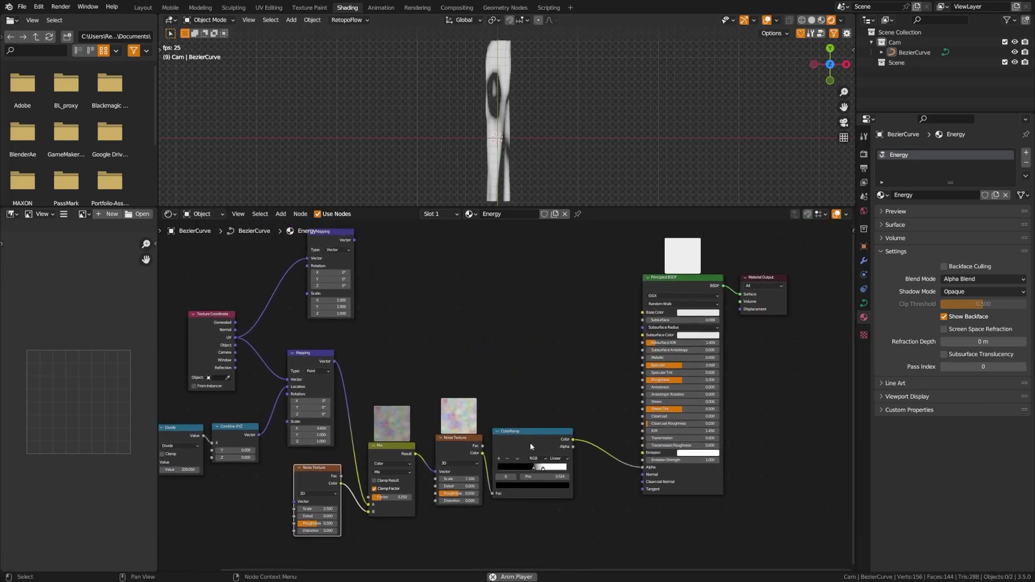
pyautogui.moveTo(461, 441); pyautogui.dragTo(451, 449)
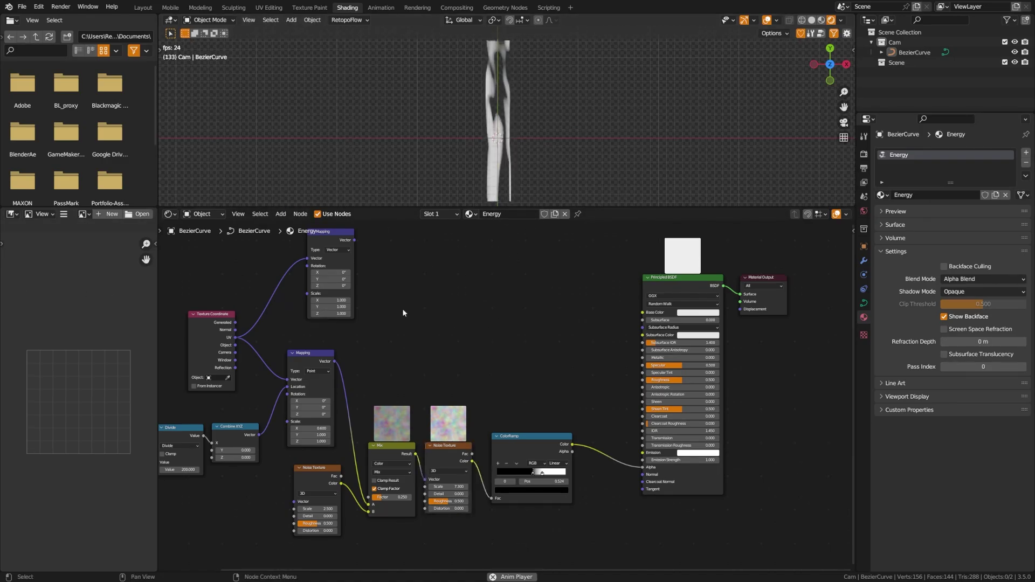
# Step: Add a Gradient Texture fed by the upper Mapping node's Vector output and place it beside that node
pyautogui.moveTo(404, 310); pyautogui.dragTo(436, 345, button='middle')
pyautogui.moveTo(372, 269); pyautogui.dragTo(426, 322)
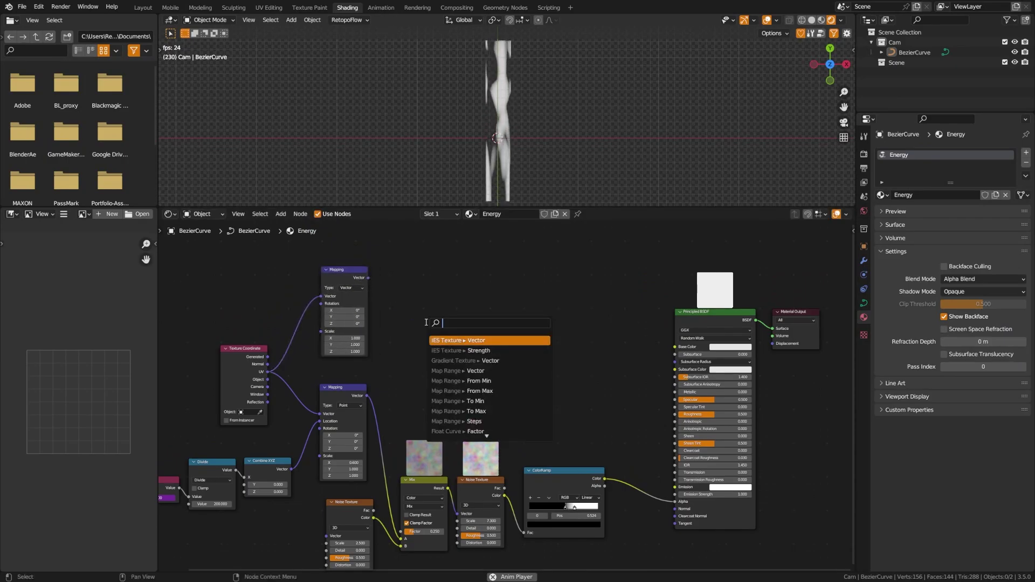
pyautogui.write('grad')
pyautogui.press('Return')
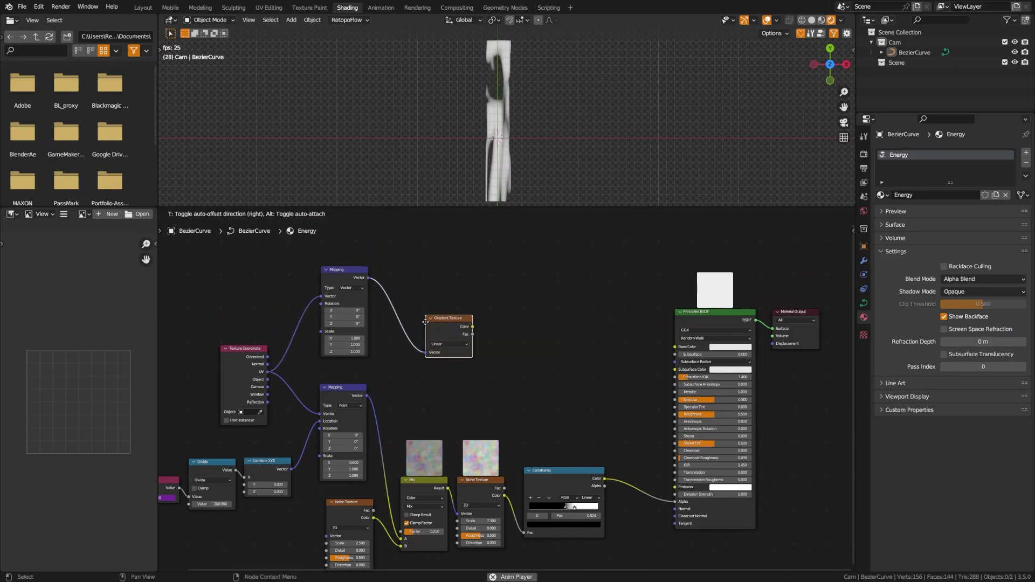
pyautogui.click(380, 319)
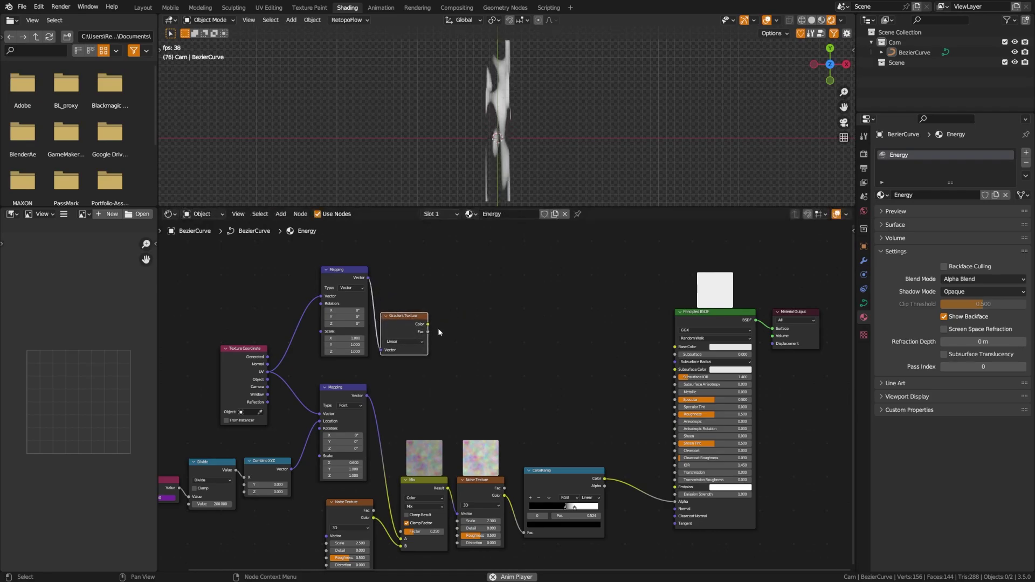
# Step: Add a ColorRamp node fed by the Gradient Texture's Color output and place it beside the upper Mapping node's branch
pyautogui.moveTo(438, 328); pyautogui.dragTo(391, 343, button='middle')
pyautogui.scroll(3, 372, 343)
pyautogui.moveTo(339, 318); pyautogui.dragTo(348, 349, button='middle')
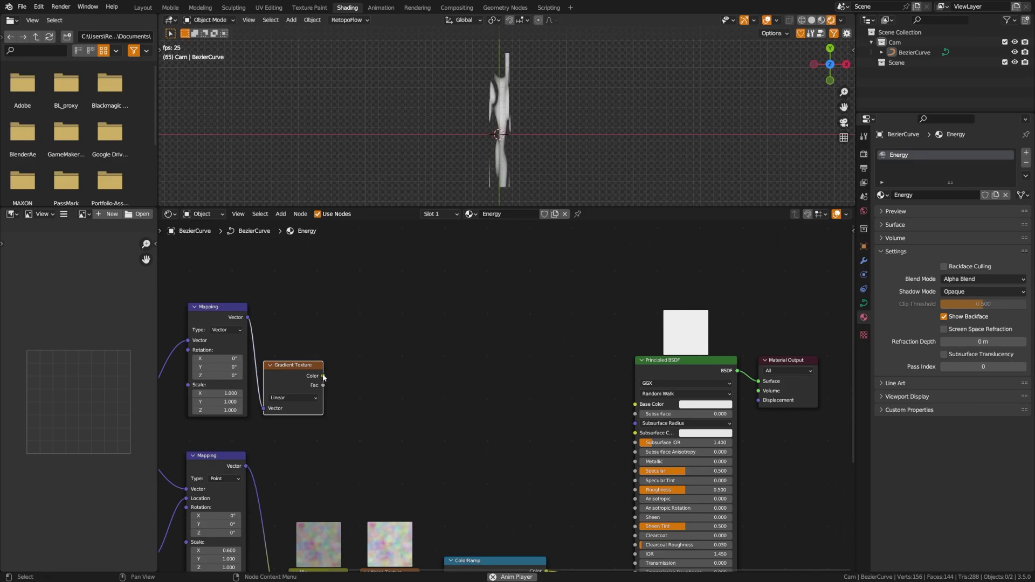
pyautogui.moveTo(324, 377); pyautogui.dragTo(428, 300)
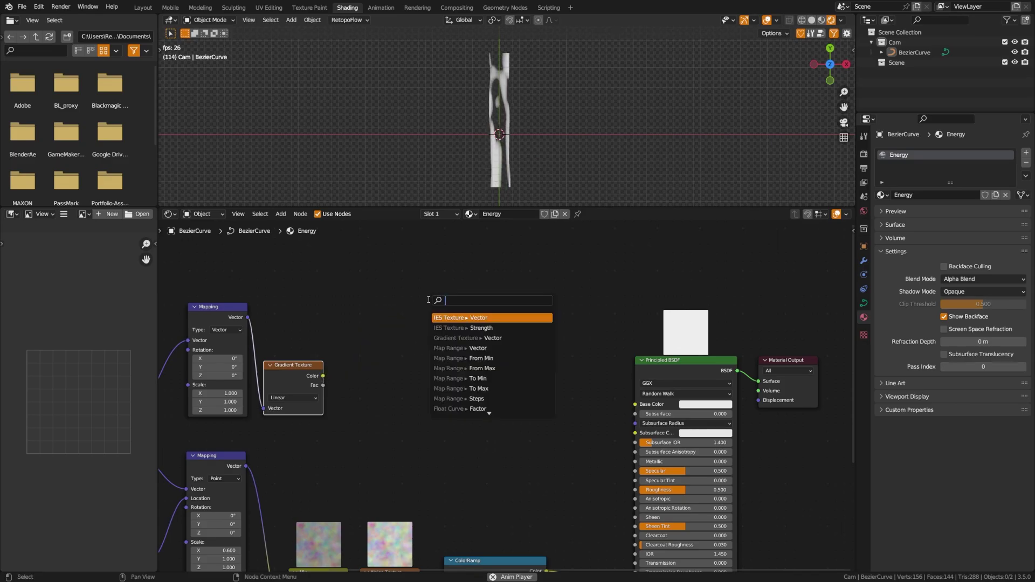
pyautogui.write('ramp')
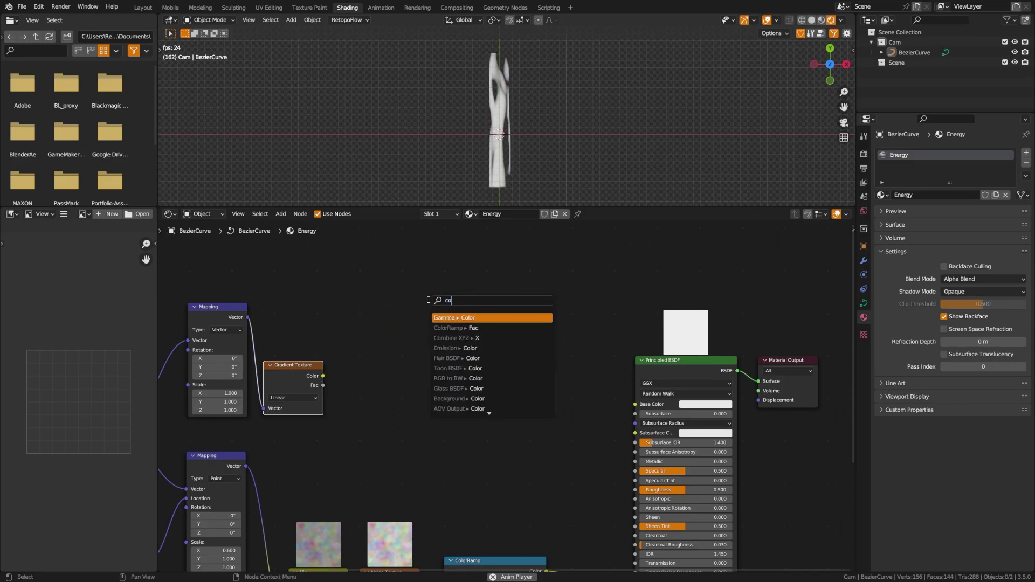
pyautogui.press('Return')
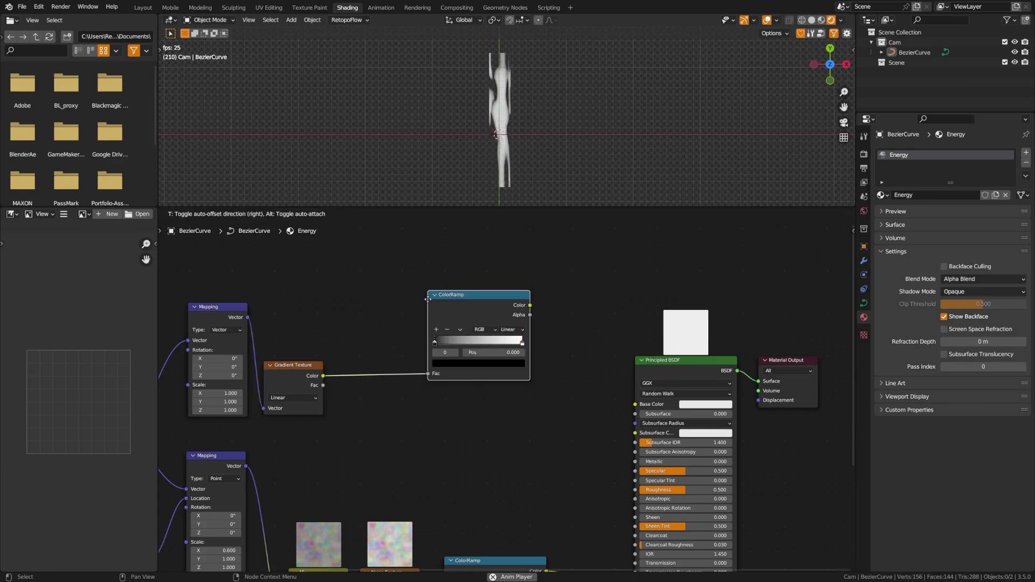
pyautogui.click(374, 301)
# Step: Add a second ColorRamp fed by the Gradient Texture's Color output and place it directly below the first one
pyautogui.moveTo(323, 376); pyautogui.dragTo(367, 430)
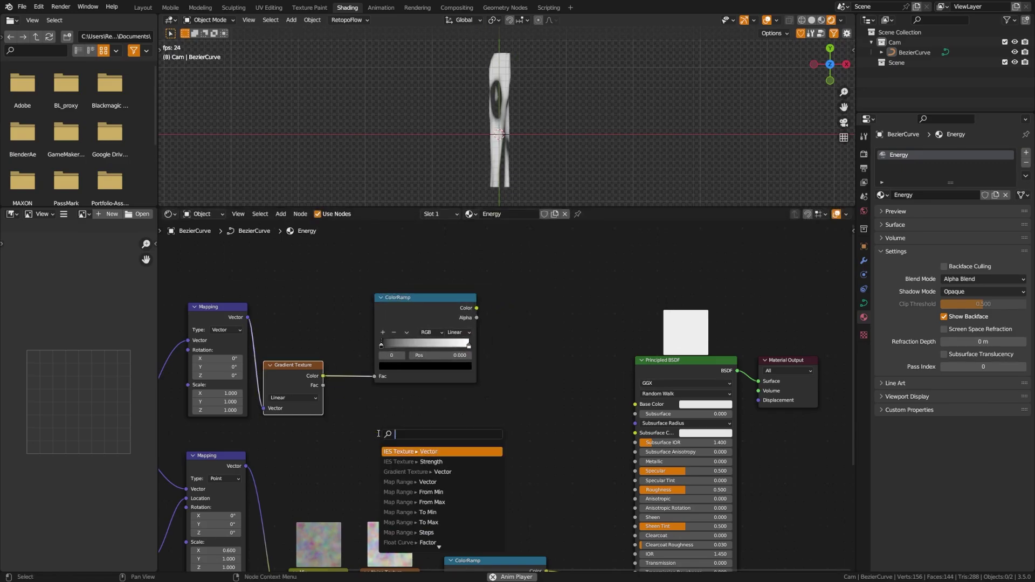
pyautogui.write('color')
pyautogui.press('Down')
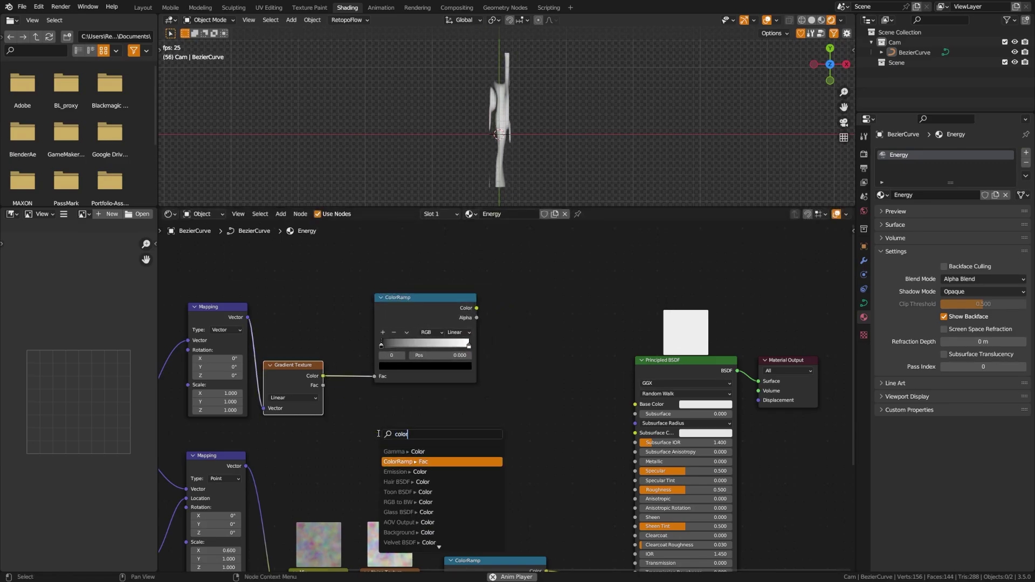
pyautogui.press('Return')
pyautogui.click(375, 396)
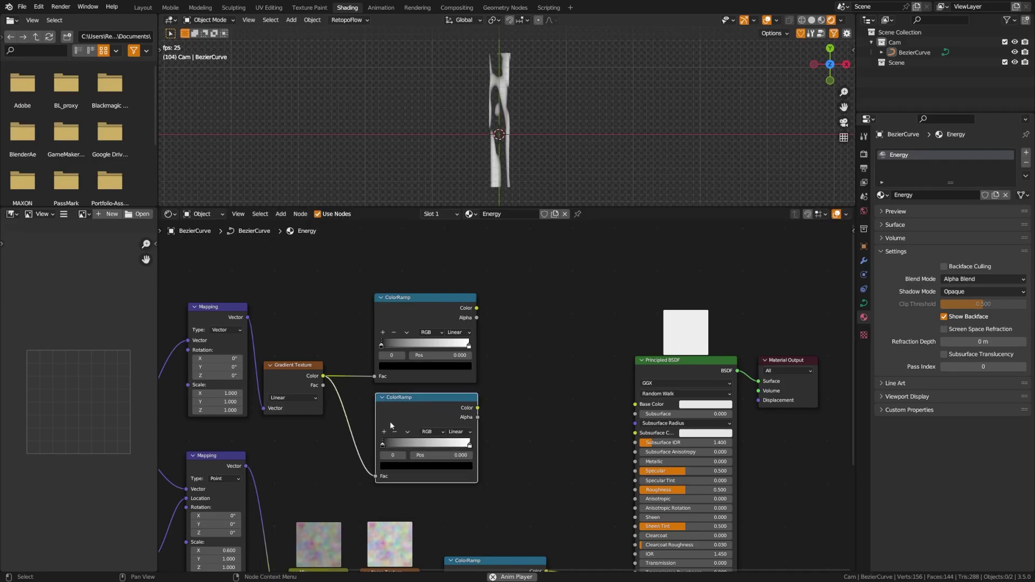
# Step: Preview the lower gradient ColorRamp and shape it black-white-black with white near the middle, black at 1.000 and Ease interpolation
pyautogui.keyDown('ctrl'); pyautogui.keyDown('shift'); pyautogui.click(428, 409); pyautogui.keyUp('shift'); pyautogui.keyUp('ctrl')
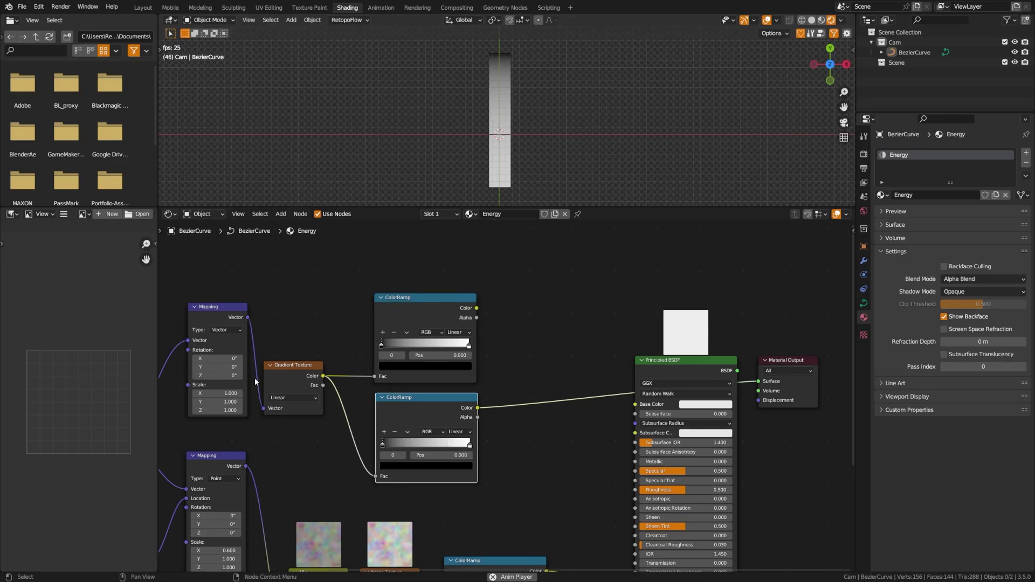
pyautogui.moveTo(455, 451); pyautogui.dragTo(431, 448)
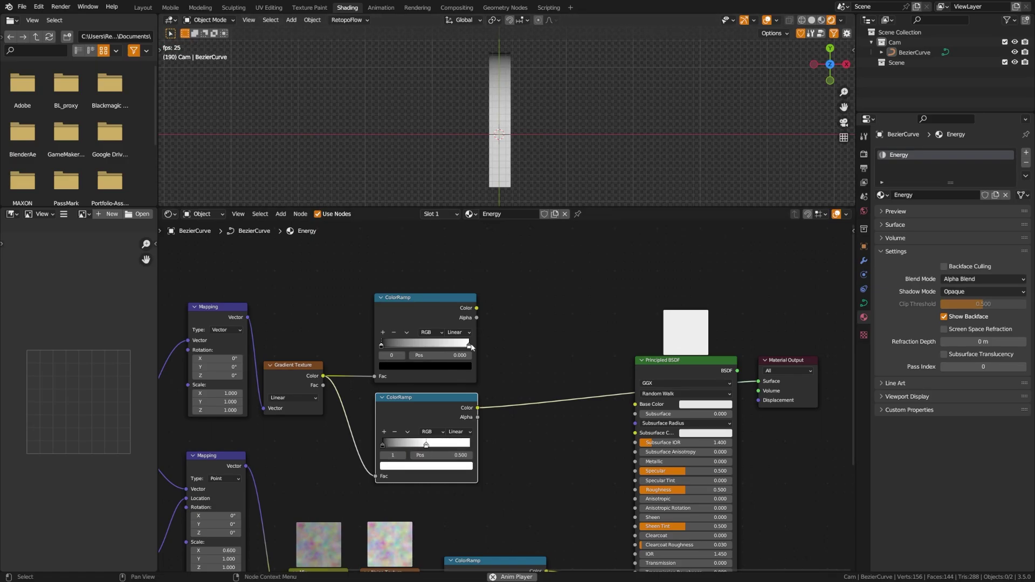
pyautogui.click(383, 432)
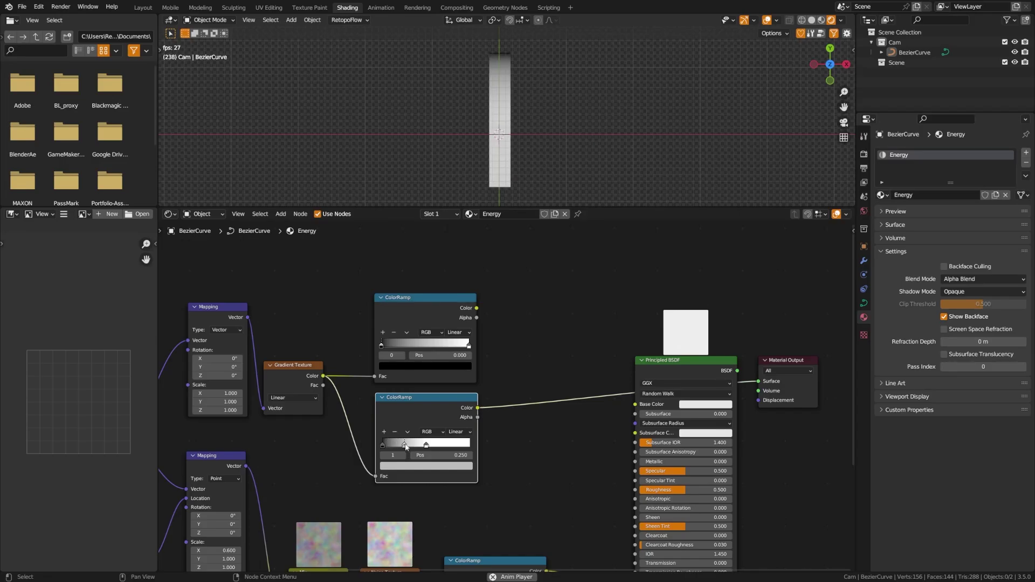
pyautogui.moveTo(407, 448); pyautogui.dragTo(495, 451)
pyautogui.click(460, 467)
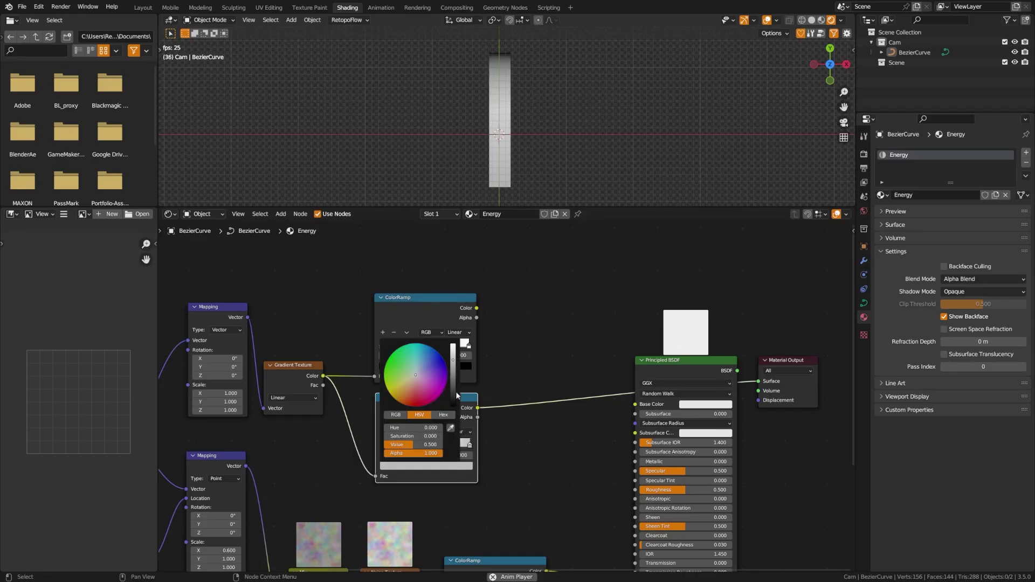
pyautogui.moveTo(456, 382); pyautogui.dragTo(455, 409)
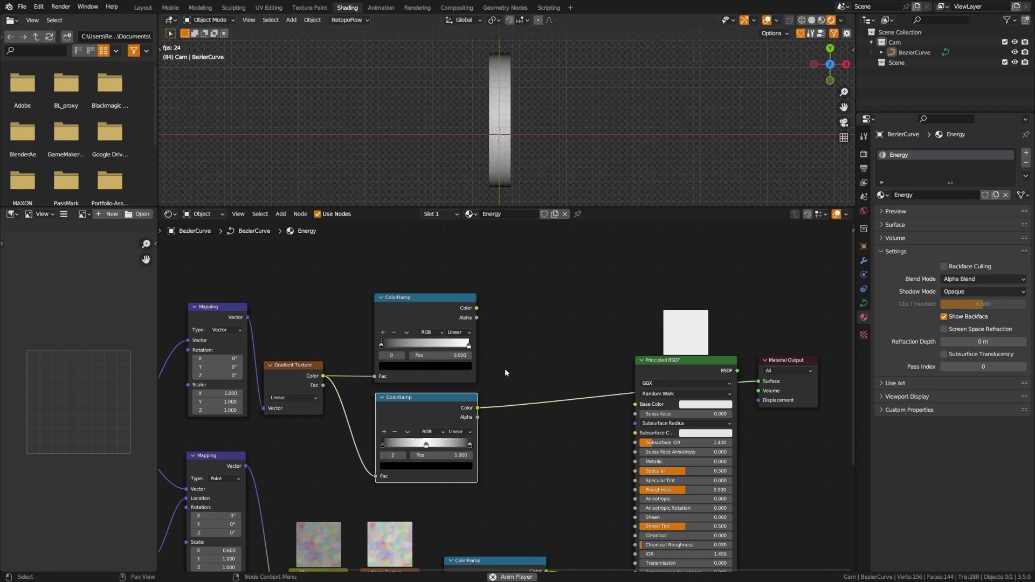
pyautogui.click(459, 431)
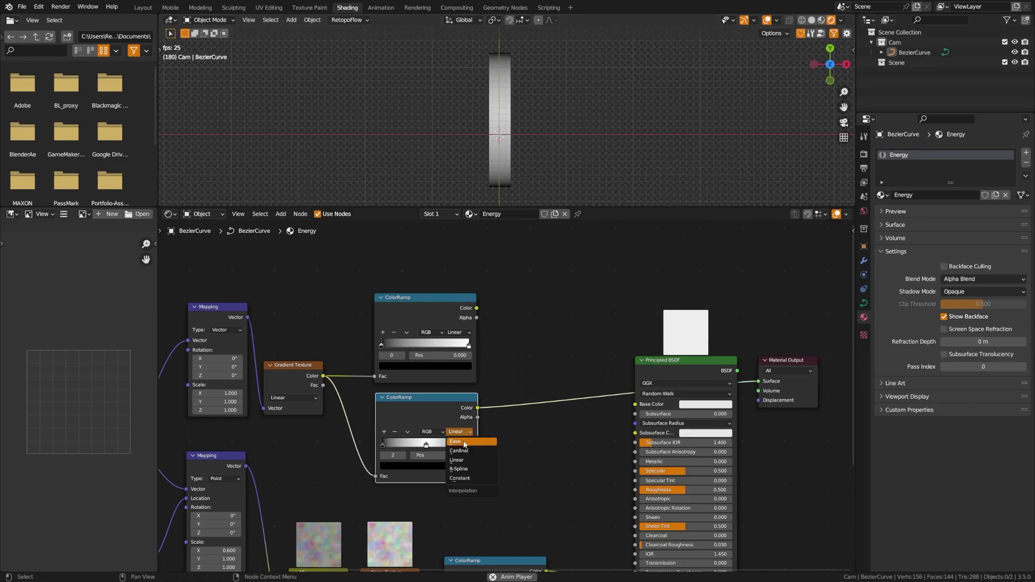
pyautogui.click(465, 443)
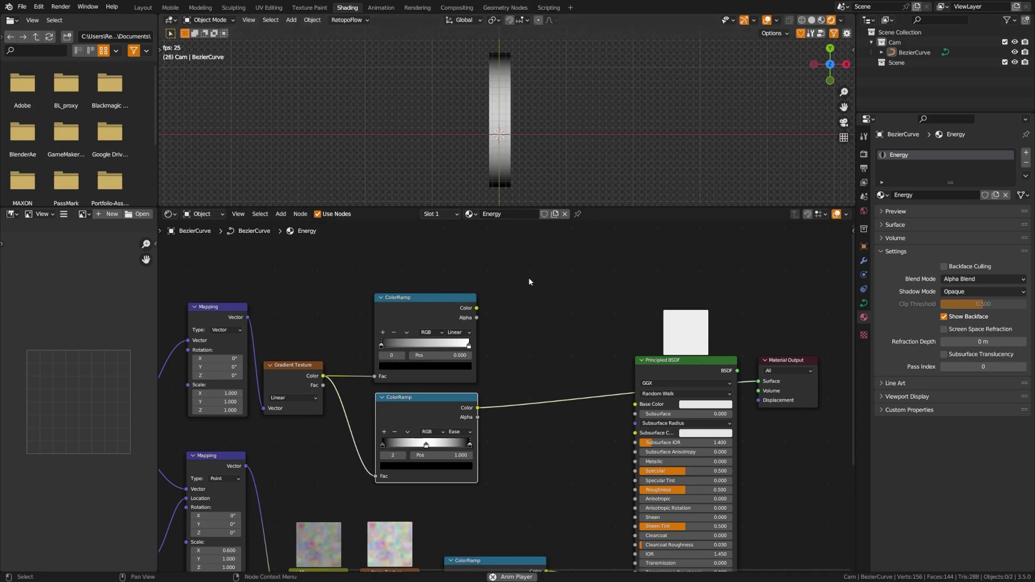
# Step: Preview the upper gradient ColorRamp's output on the curve
pyautogui.moveTo(554, 387); pyautogui.dragTo(530, 258, button='middle')
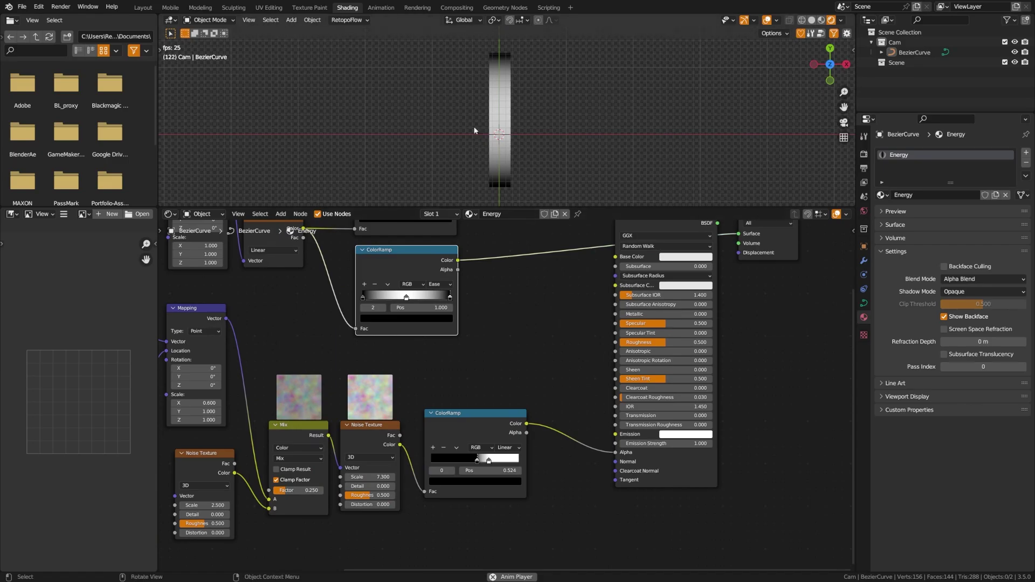
pyautogui.scroll(-2, 513, 389)
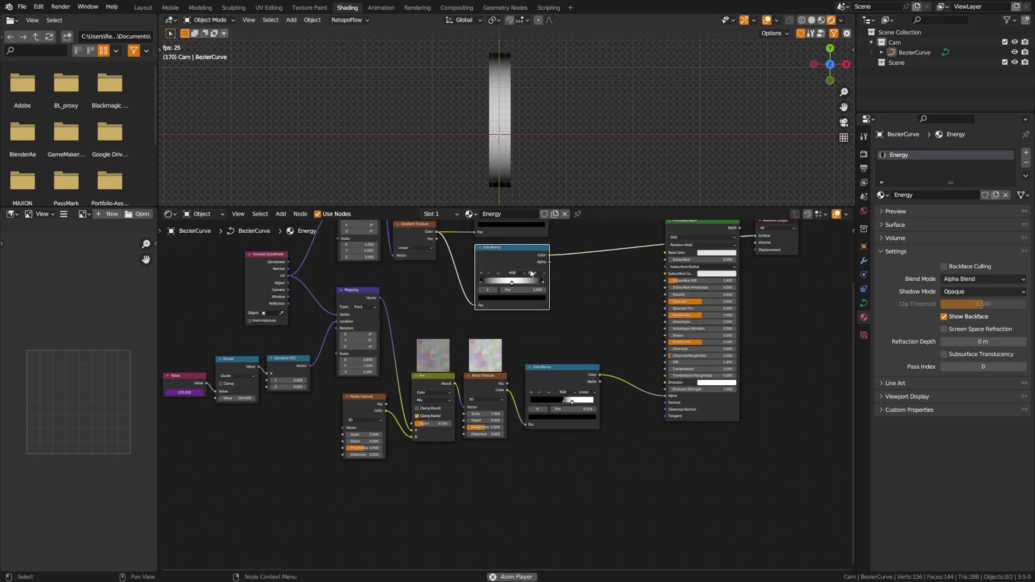
pyautogui.moveTo(531, 274); pyautogui.dragTo(529, 391, button='middle')
pyautogui.scroll(1, 470, 319)
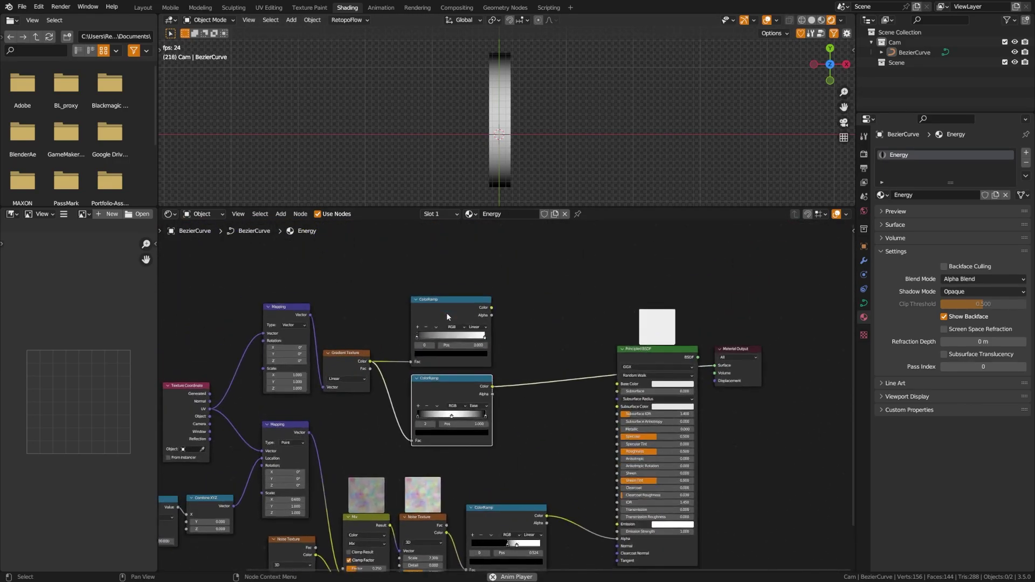
pyautogui.click(447, 308)
pyautogui.keyDown('ctrl'); pyautogui.keyDown('shift'); pyautogui.click(448, 308); pyautogui.keyUp('shift'); pyautogui.keyUp('ctrl')
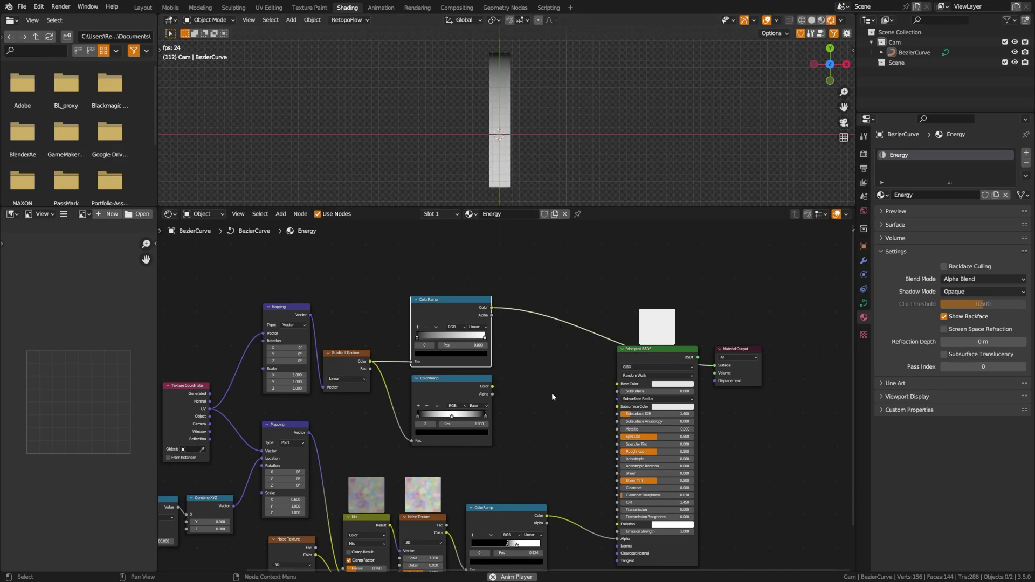
# Step: Move the Principled BSDF and Material Output nodes farther away from the ColorRamps to make room between them
pyautogui.moveTo(551, 392); pyautogui.dragTo(491, 316, button='middle')
pyautogui.scroll(-4, 589, 263)
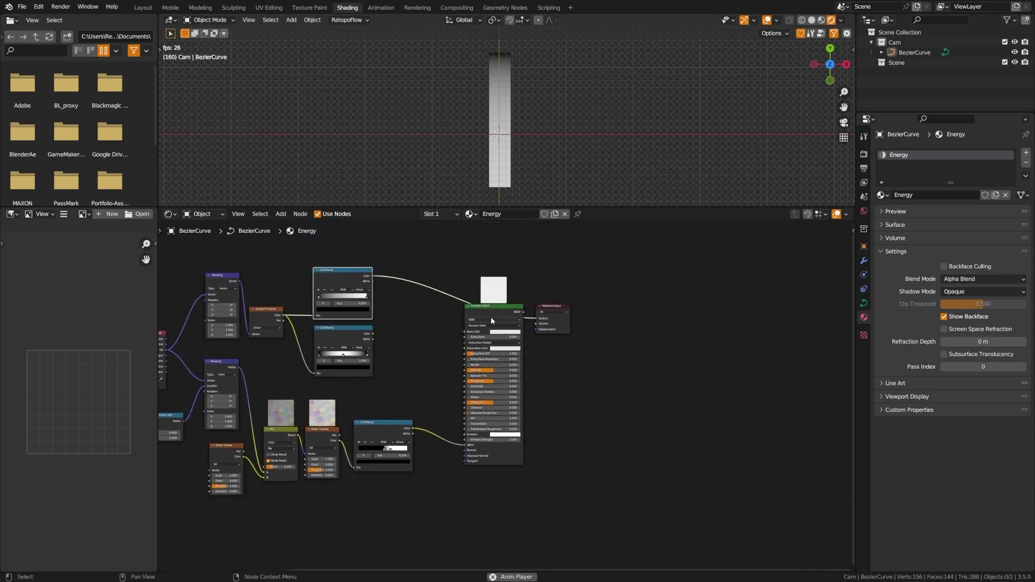
pyautogui.click(493, 308)
pyautogui.moveTo(493, 308); pyautogui.dragTo(612, 306)
pyautogui.moveTo(524, 350); pyautogui.dragTo(578, 338)
pyautogui.moveTo(467, 352); pyautogui.dragTo(518, 312, button='middle')
# Step: Preview the noise ColorRamp on the curve and restore the Principled BSDF as the Material Output's surface
pyautogui.keyDown('ctrl'); pyautogui.keyDown('shift'); pyautogui.click(440, 394); pyautogui.keyUp('shift'); pyautogui.keyUp('ctrl')
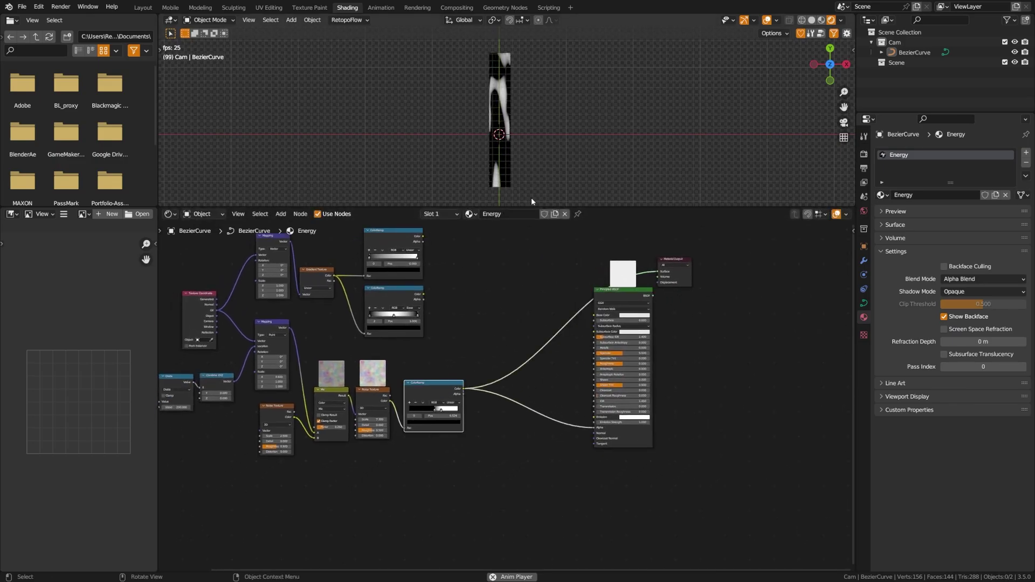
pyautogui.moveTo(404, 305); pyautogui.dragTo(393, 297)
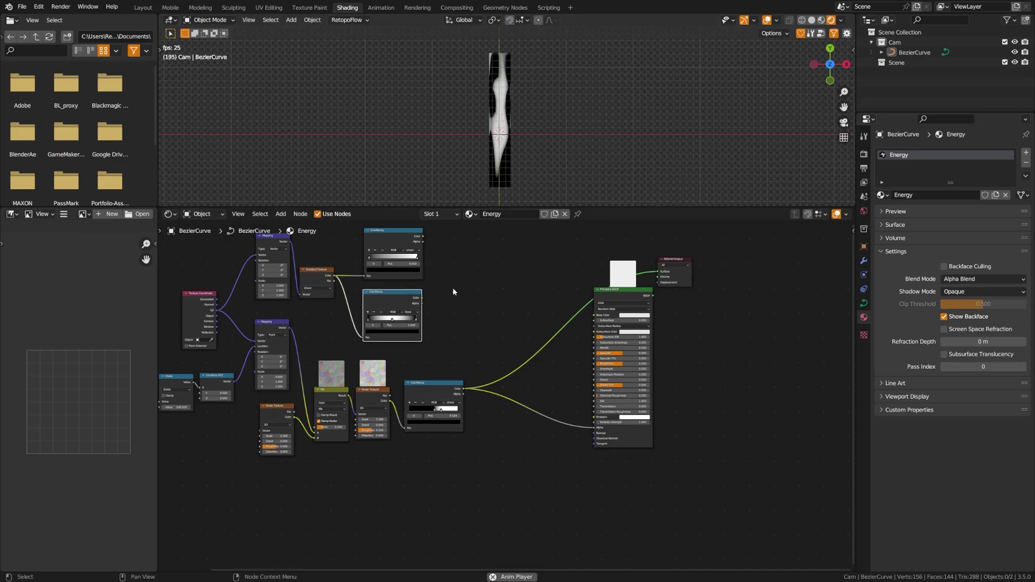
pyautogui.scroll(1, 452, 290)
pyautogui.scroll(2, 452, 287)
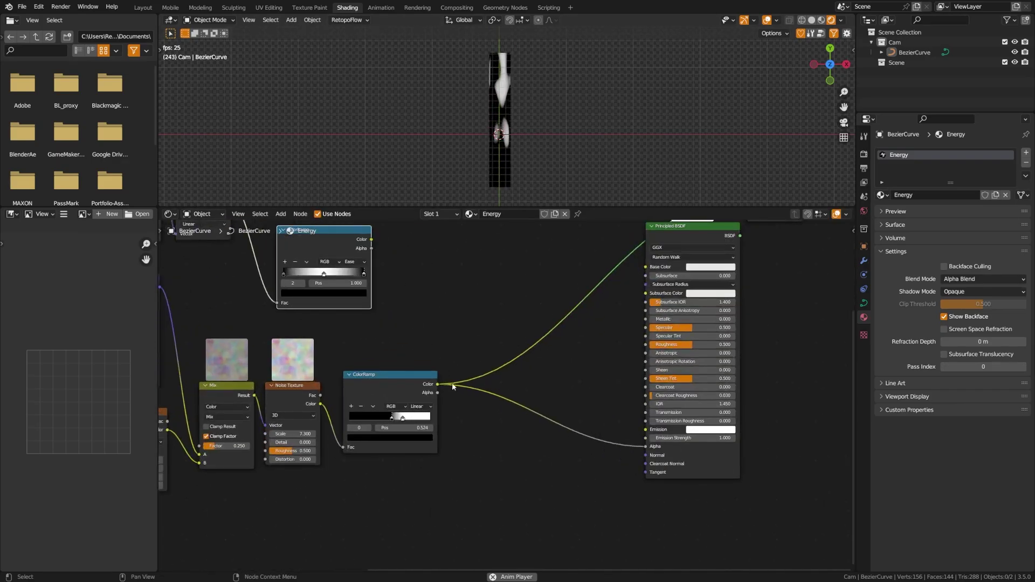
pyautogui.click(503, 436)
pyautogui.rightClick(503, 435)
pyautogui.keyDown('ctrl'); pyautogui.keyDown('shift'); pyautogui.click(701, 238); pyautogui.keyUp('shift'); pyautogui.keyUp('ctrl')
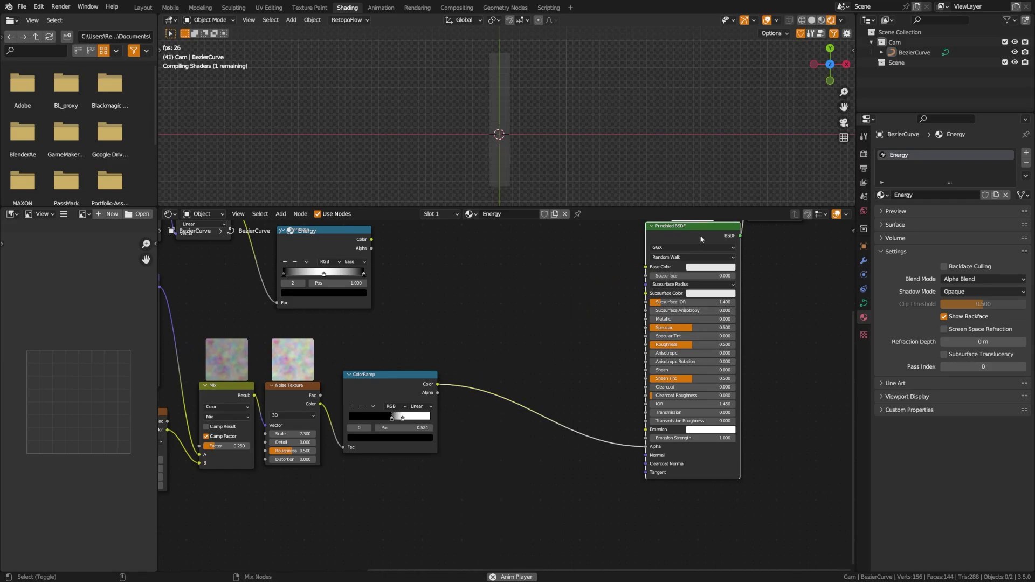
# Step: Insert a Mix node between the noise ColorRamp and the Principled BSDF's Alpha, and set its data type to Color
pyautogui.hotkey('shift', 'a')
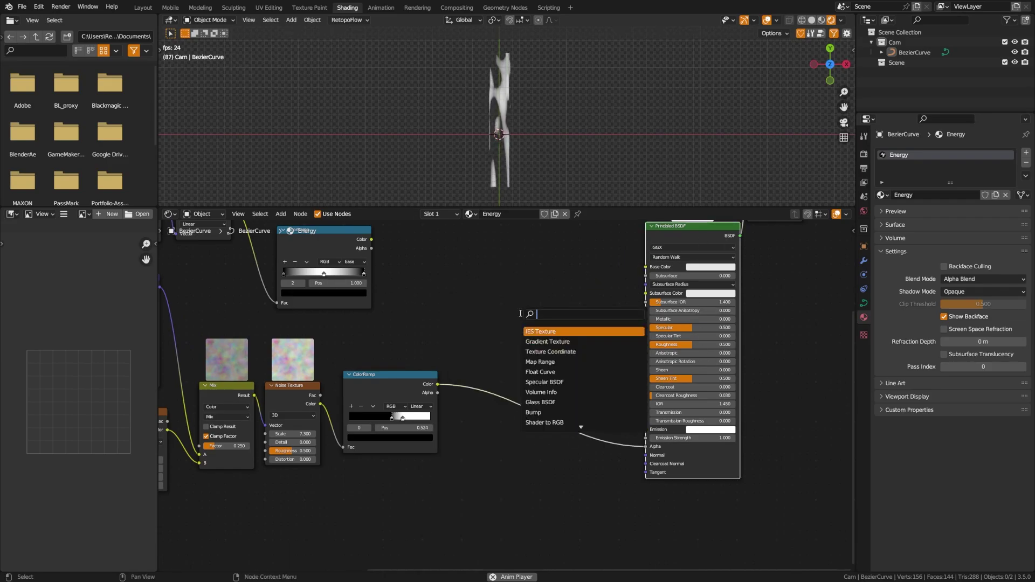
pyautogui.write('mix')
pyautogui.press('Return')
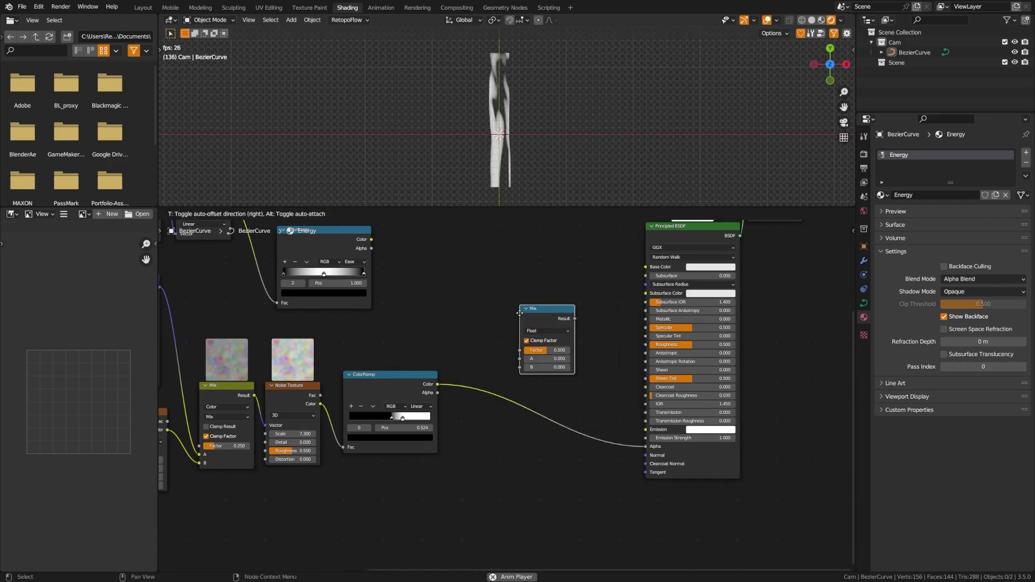
pyautogui.click(515, 377)
pyautogui.moveTo(515, 378); pyautogui.dragTo(480, 356)
pyautogui.click(505, 372)
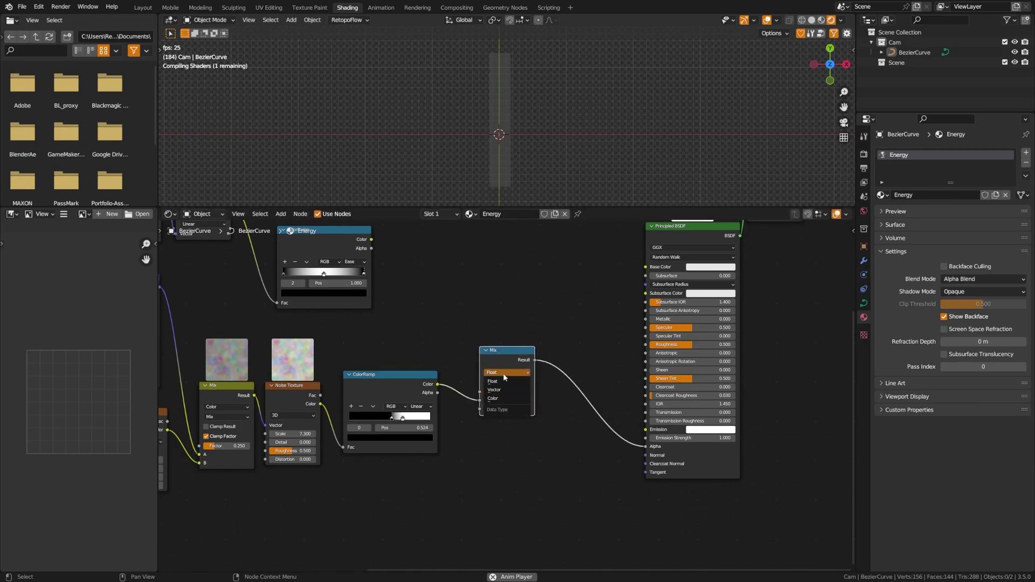
pyautogui.click(505, 400)
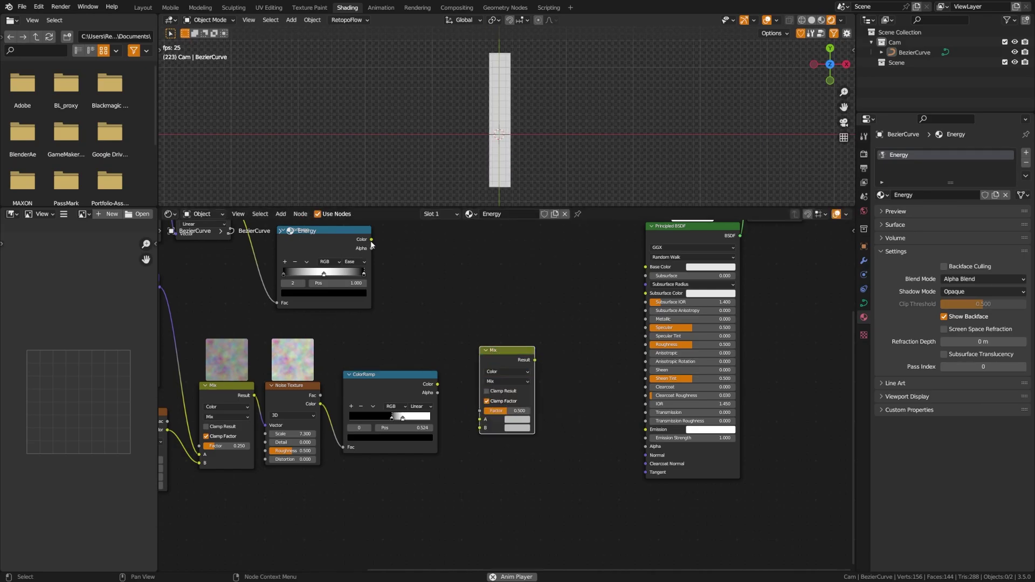
# Step: Multiply the noise ColorRamp (A) by the Ease ColorRamp (B) in the new Mix node at factor 1.000, feeding the result into Alpha
pyautogui.moveTo(371, 242); pyautogui.dragTo(475, 426)
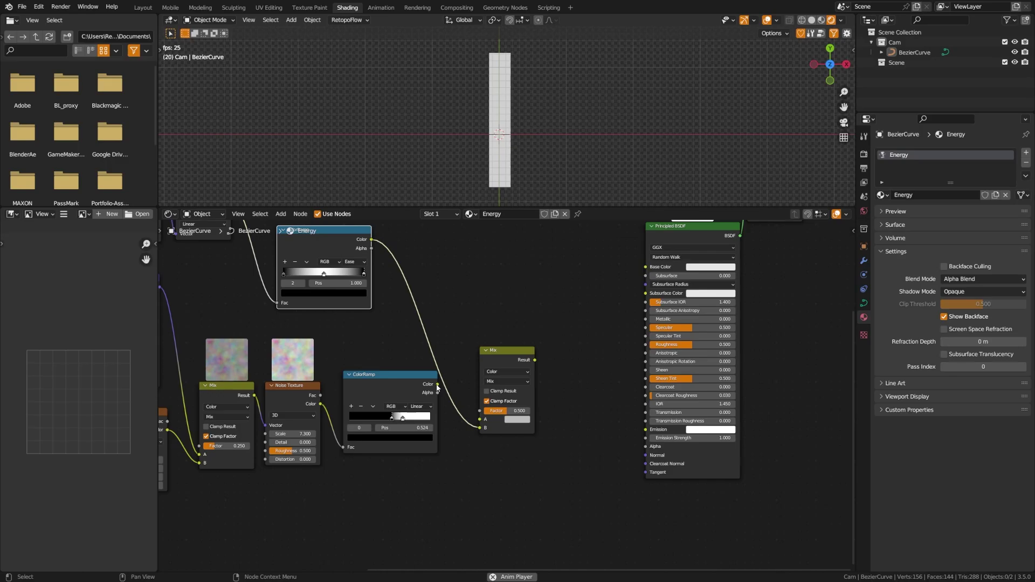
pyautogui.moveTo(437, 384); pyautogui.dragTo(479, 419)
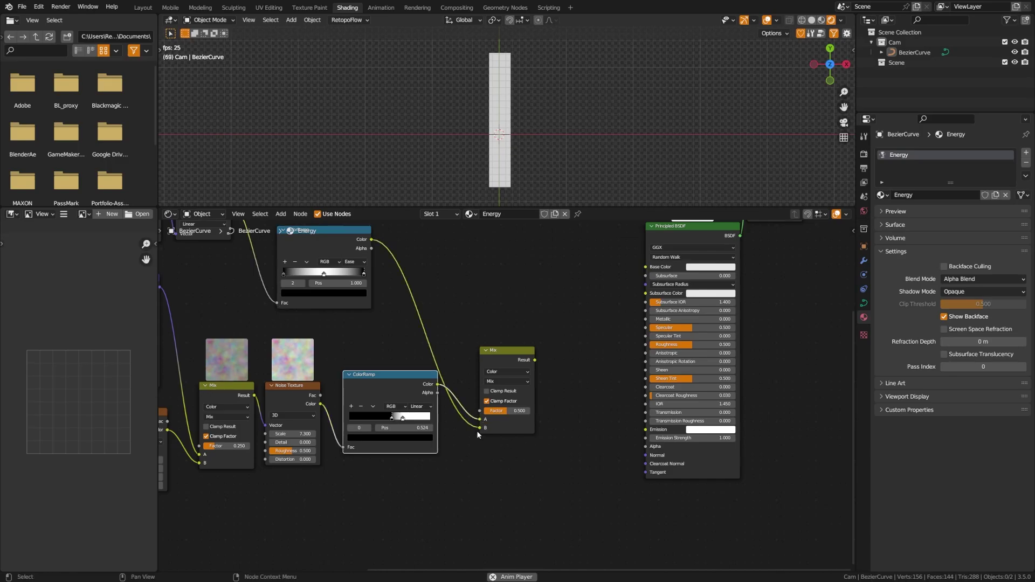
pyautogui.click(501, 383)
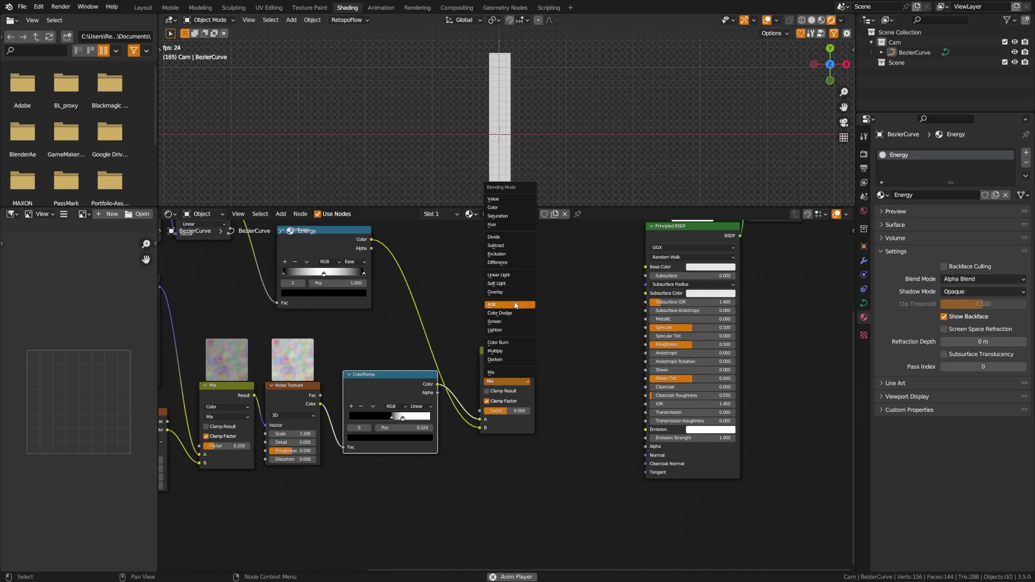
pyautogui.click(515, 351)
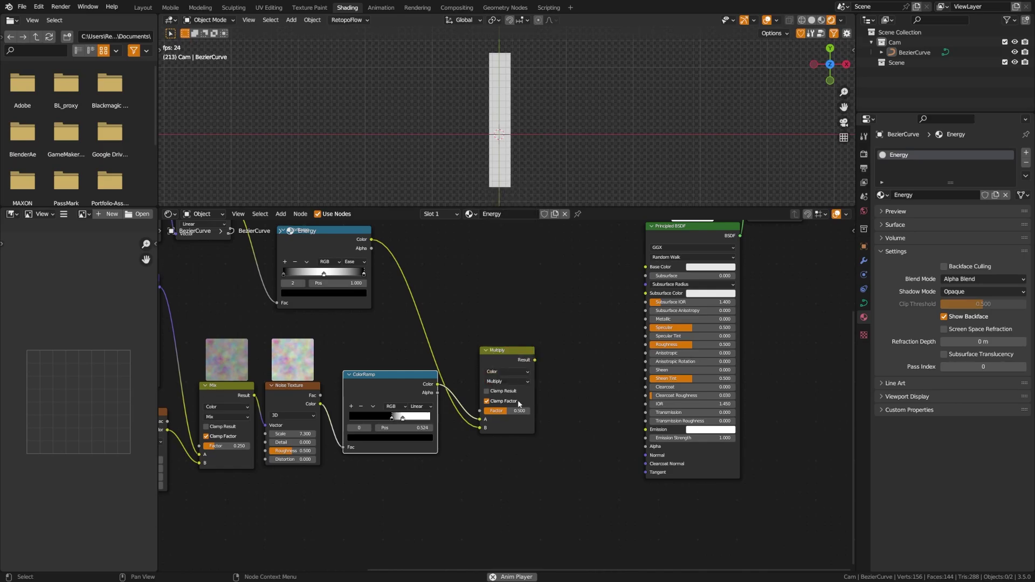
pyautogui.moveTo(534, 359); pyautogui.dragTo(647, 447)
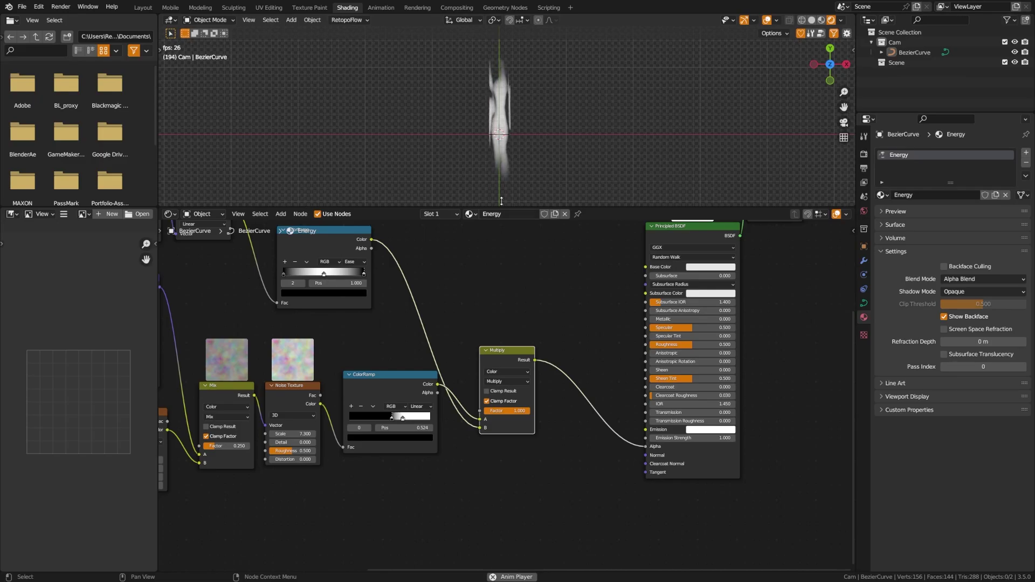
# Step: Shrink the radius of the curve's lower end point to about 0.5 in Edit Mode, and return to Object Mode with nothing selected
pyautogui.click(494, 124)
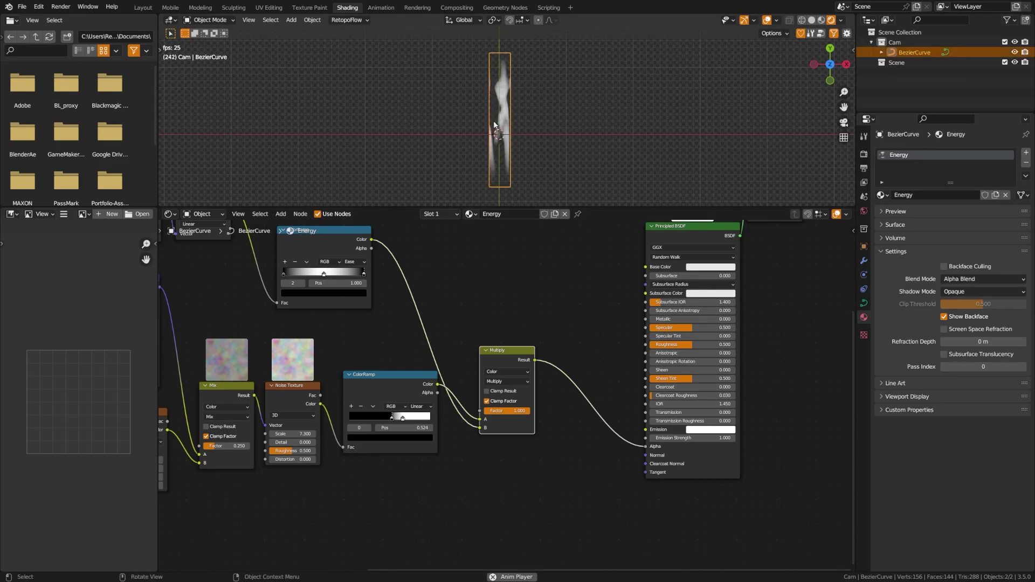
pyautogui.press('Tab')
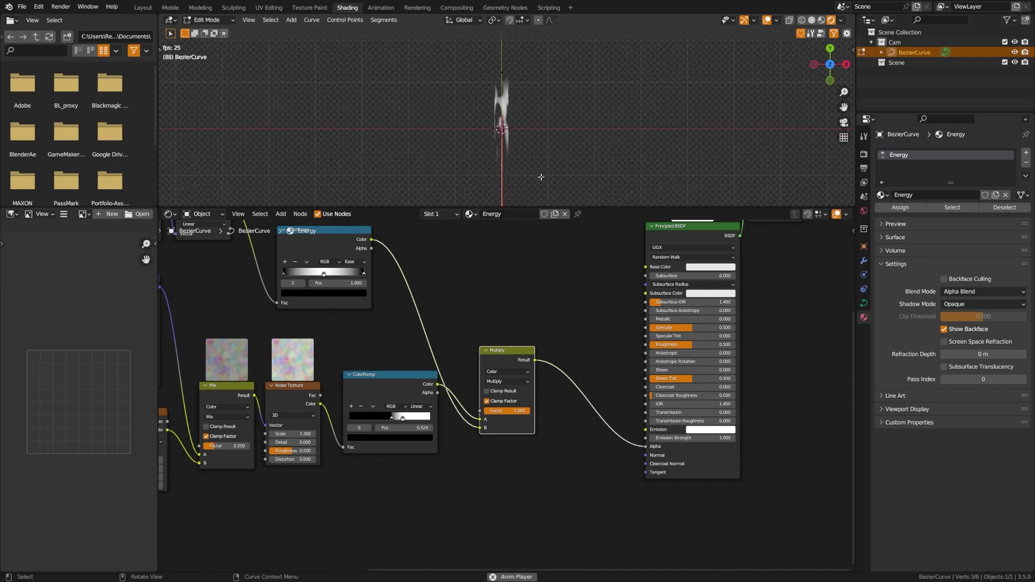
pyautogui.hotkey('alt', 's')
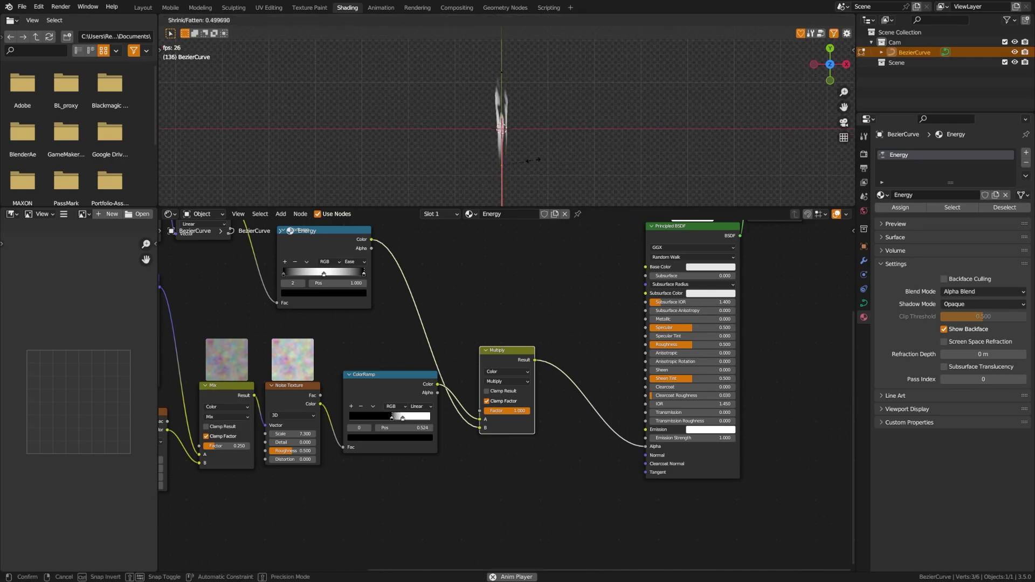
pyautogui.click(526, 161)
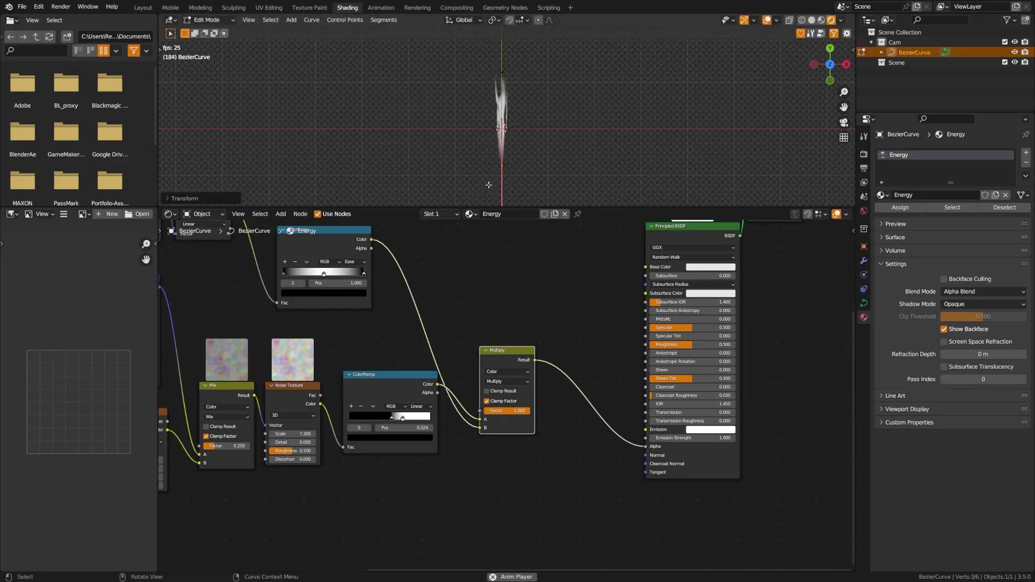
pyautogui.press('Tab')
pyautogui.click(507, 166)
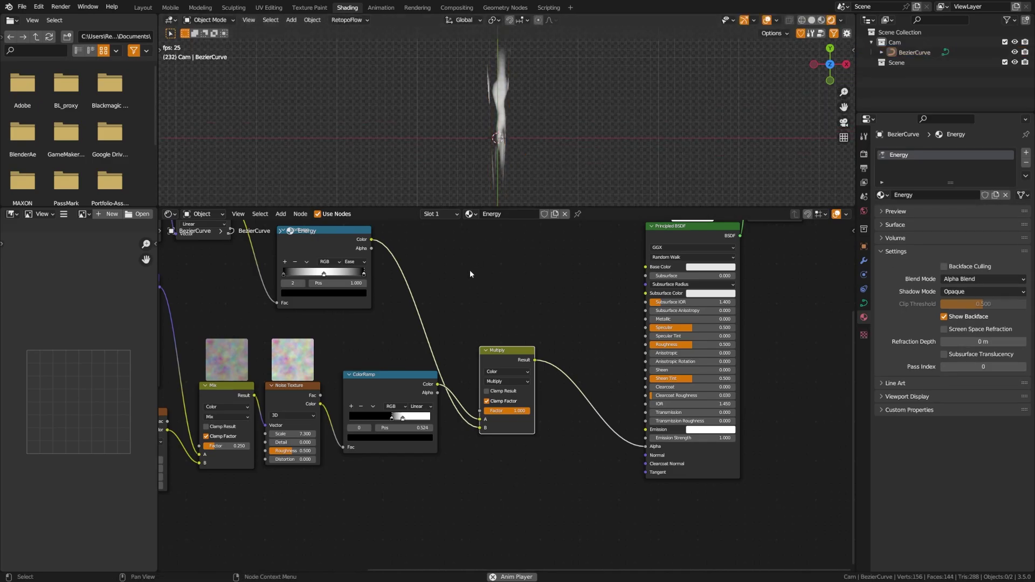
# Step: Move the Multiply node closer to the noise ColorRamp
pyautogui.moveTo(484, 271); pyautogui.dragTo(461, 356, button='middle')
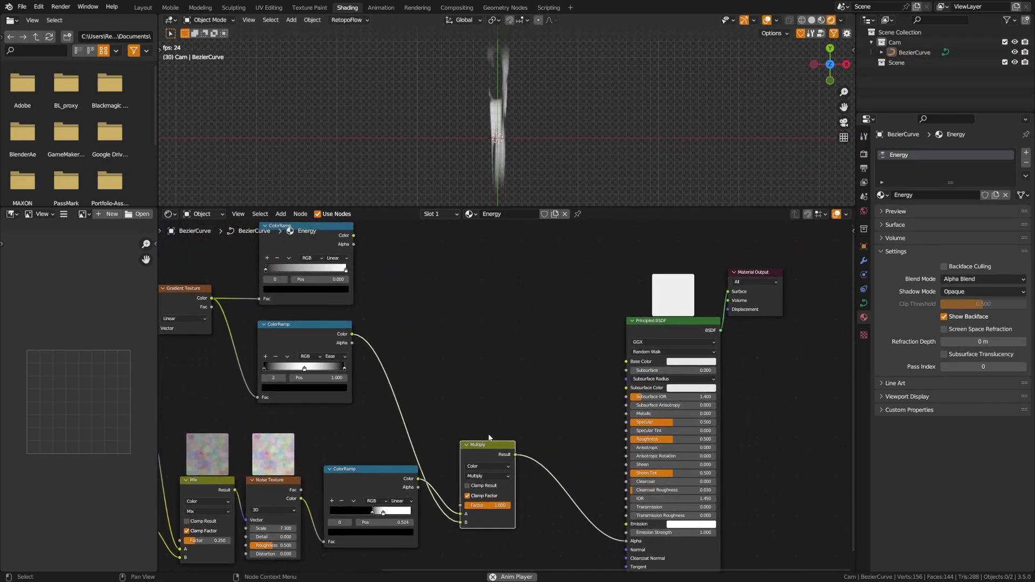
pyautogui.moveTo(489, 443); pyautogui.dragTo(462, 458)
# Step: Enable Bloom in the Eevee render settings with intensity 0.100 and radius 3.500
pyautogui.click(864, 153)
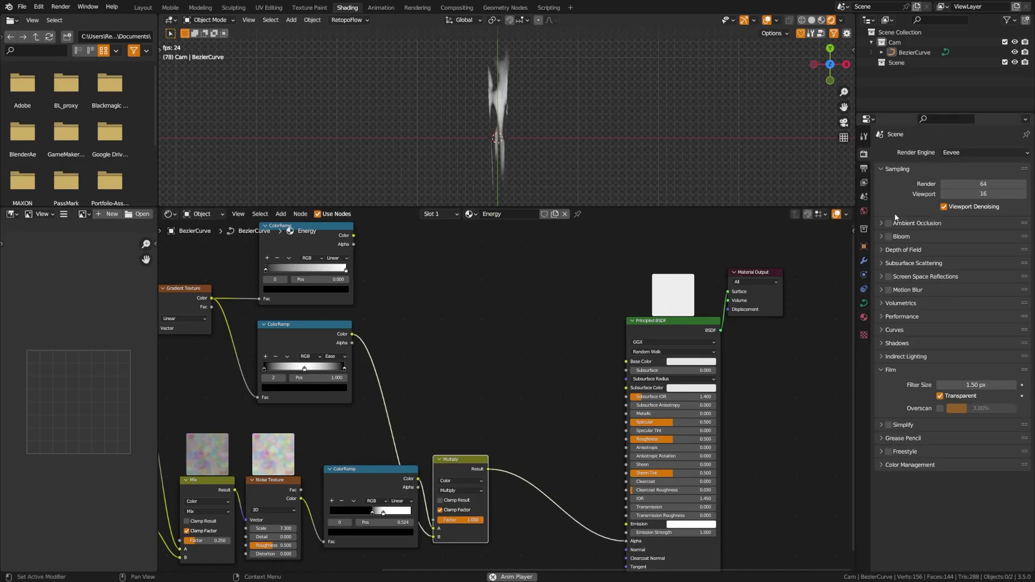
pyautogui.click(888, 236)
pyautogui.click(881, 236)
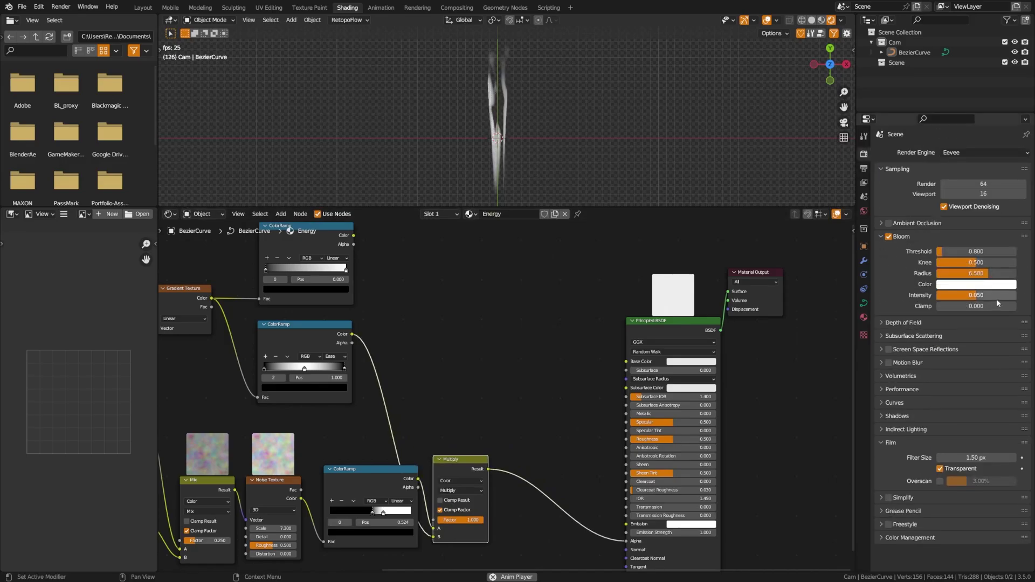
pyautogui.moveTo(981, 299); pyautogui.dragTo(954, 274)
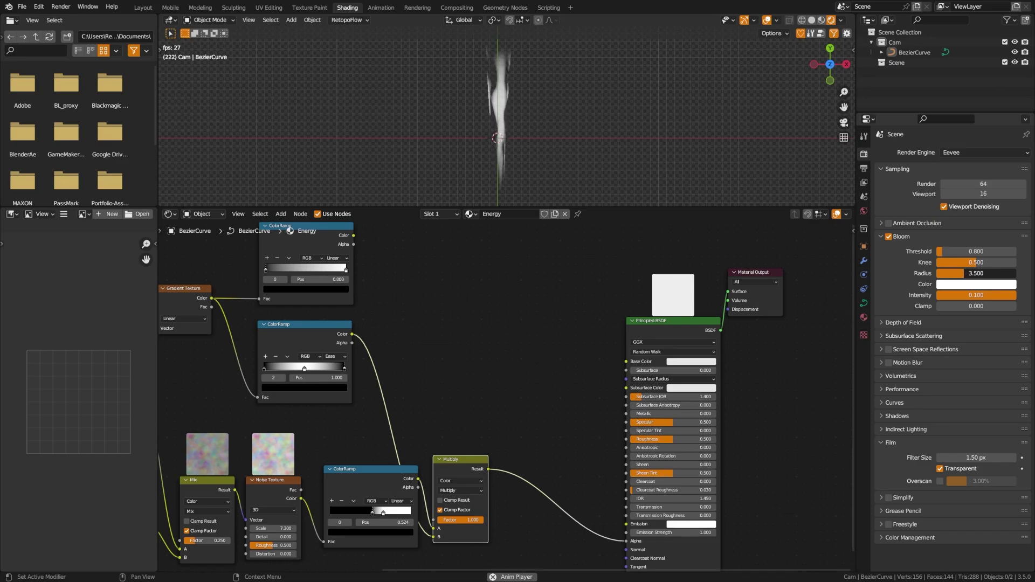
# Step: Add a color Mix node from the uppermost Linear gradient ColorRamp's Color output, with the ramp driving its Factor
pyautogui.moveTo(371, 319); pyautogui.dragTo(448, 303, button='middle')
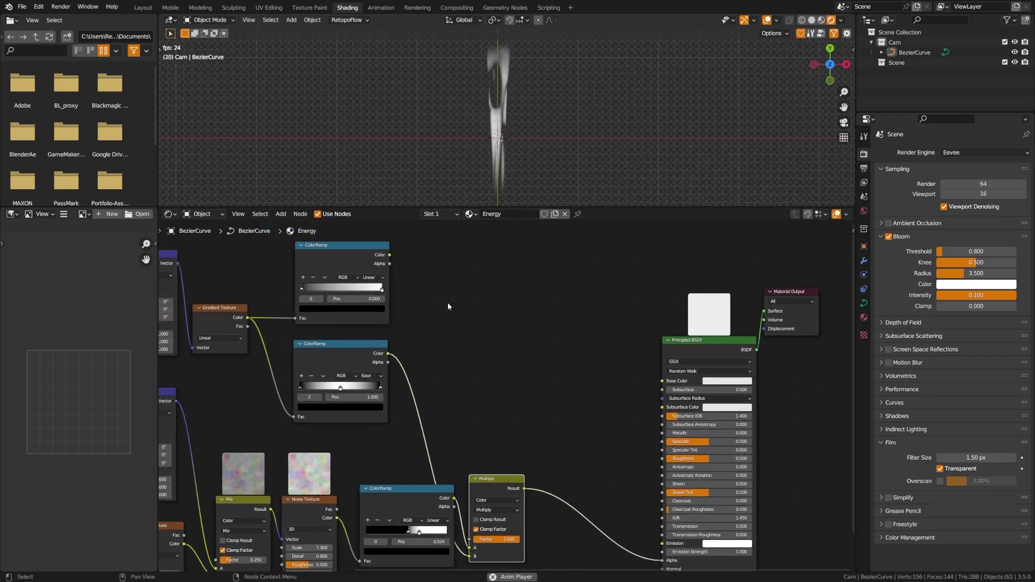
pyautogui.moveTo(354, 254); pyautogui.dragTo(354, 256)
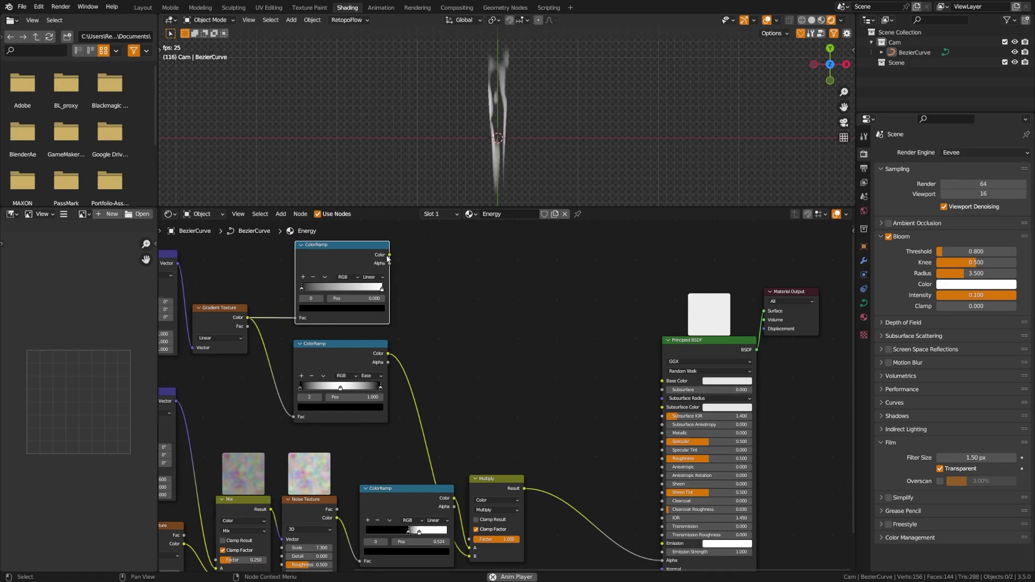
pyautogui.moveTo(388, 256); pyautogui.dragTo(392, 262)
pyautogui.moveTo(456, 309); pyautogui.dragTo(454, 310)
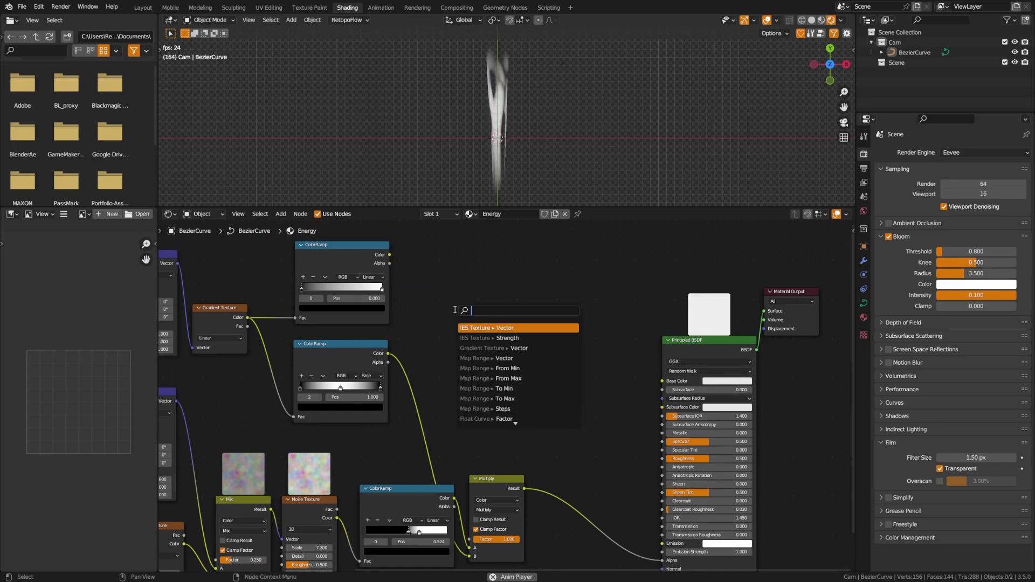
pyautogui.write('mix')
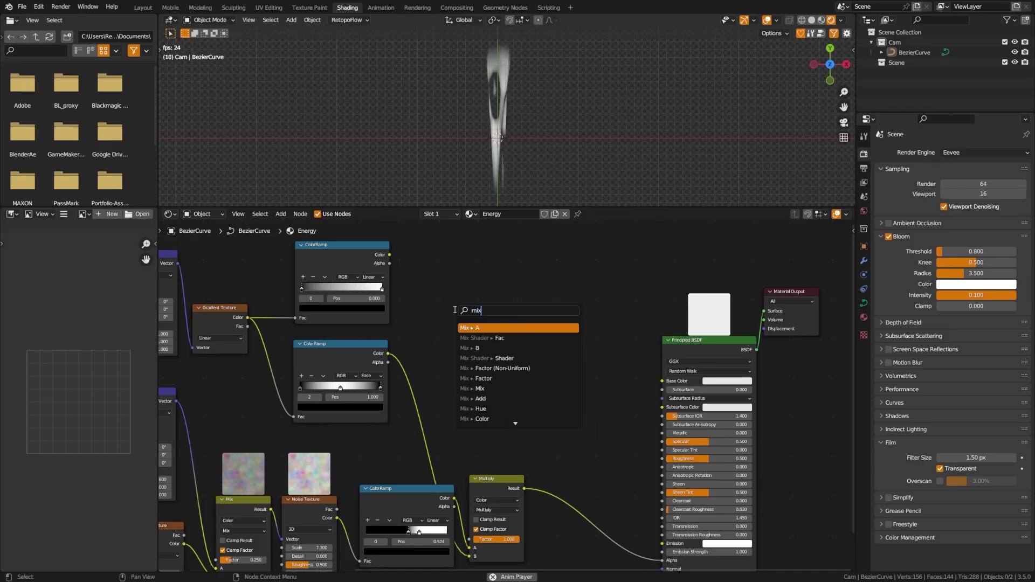
pyautogui.press('Down')
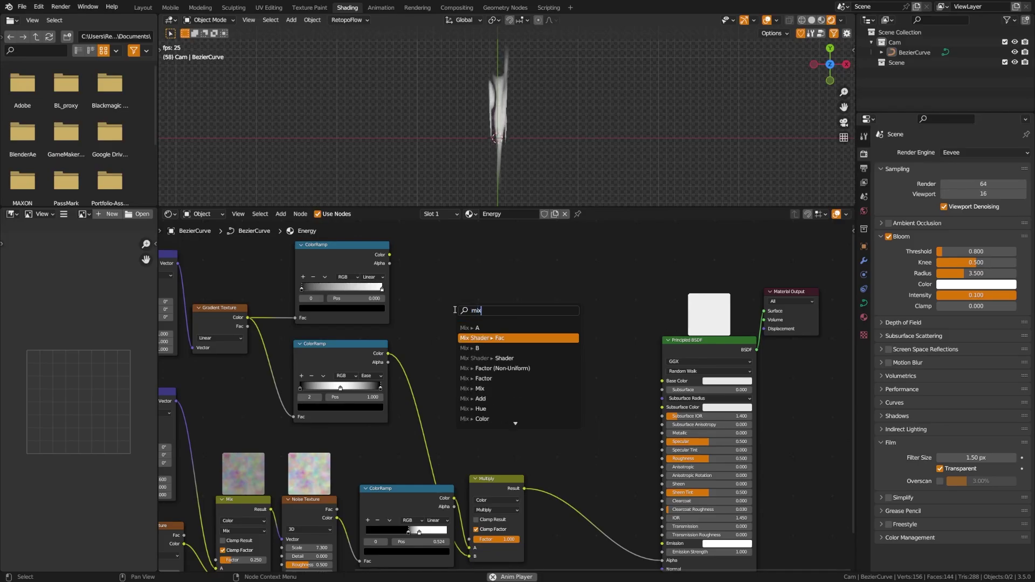
pyautogui.press('Down')
pyautogui.press('Down')
pyautogui.press('Down')
pyautogui.press('Down')
pyautogui.press('Return')
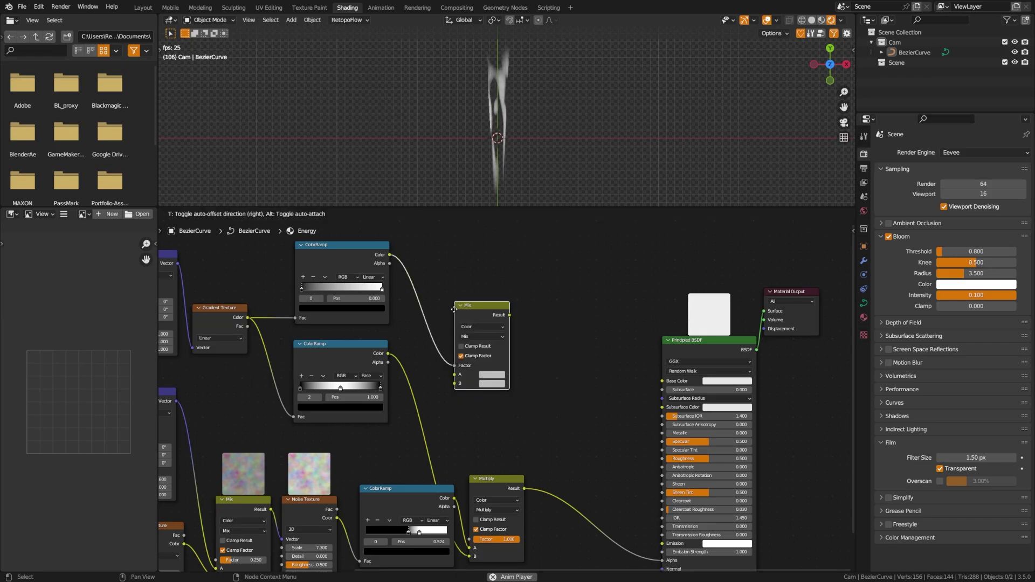
# Step: Place the new Mix node beside the gradient ColorRamp and connect its Result to the Principled BSDF's Base Color and Emission
pyautogui.click(444, 258)
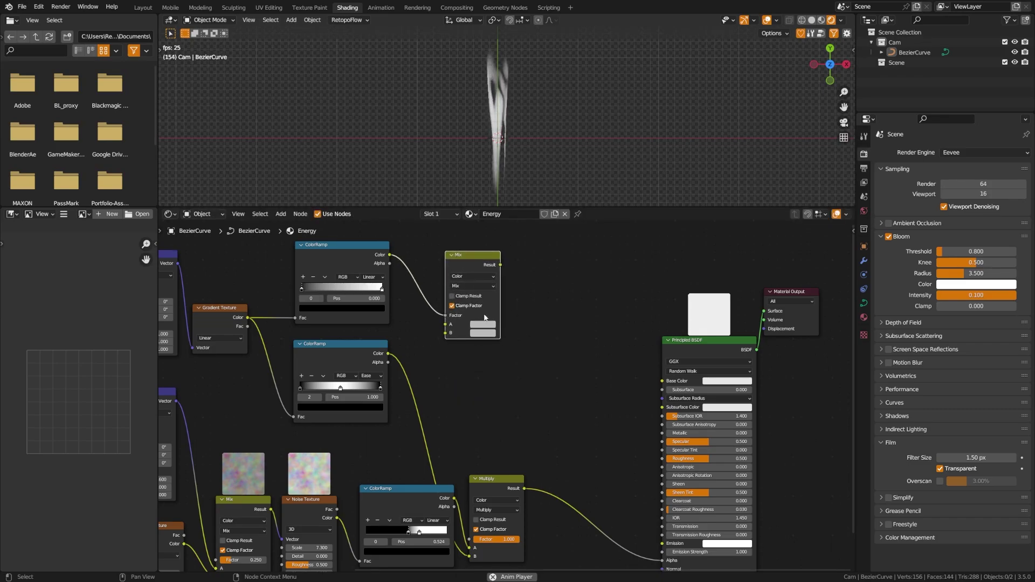
pyautogui.moveTo(501, 265); pyautogui.dragTo(663, 380)
pyautogui.moveTo(503, 264); pyautogui.dragTo(663, 543)
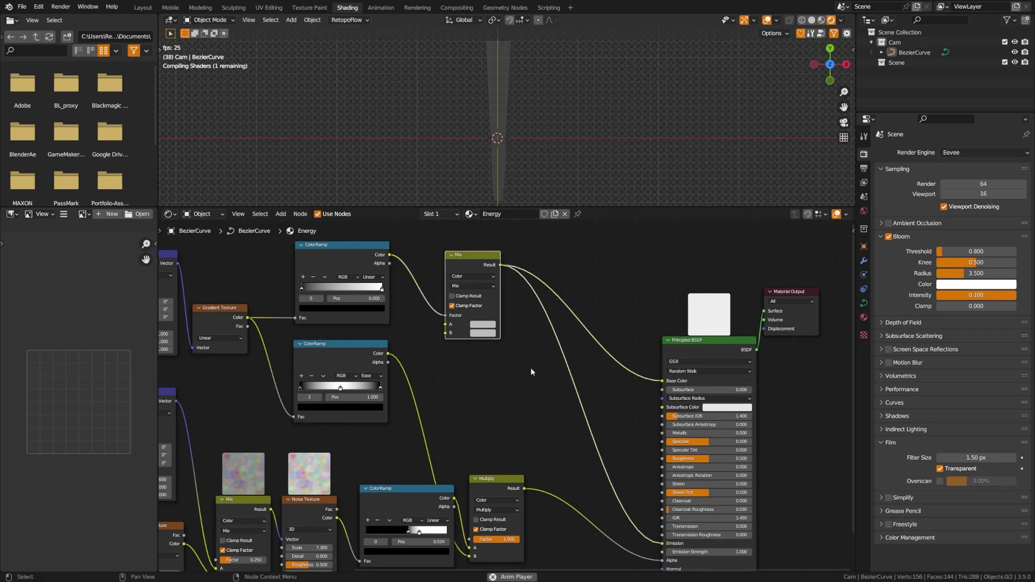
# Step: Set the new Mix node's A color to saturated bright green at full value and its B color to cyan
pyautogui.click(484, 326)
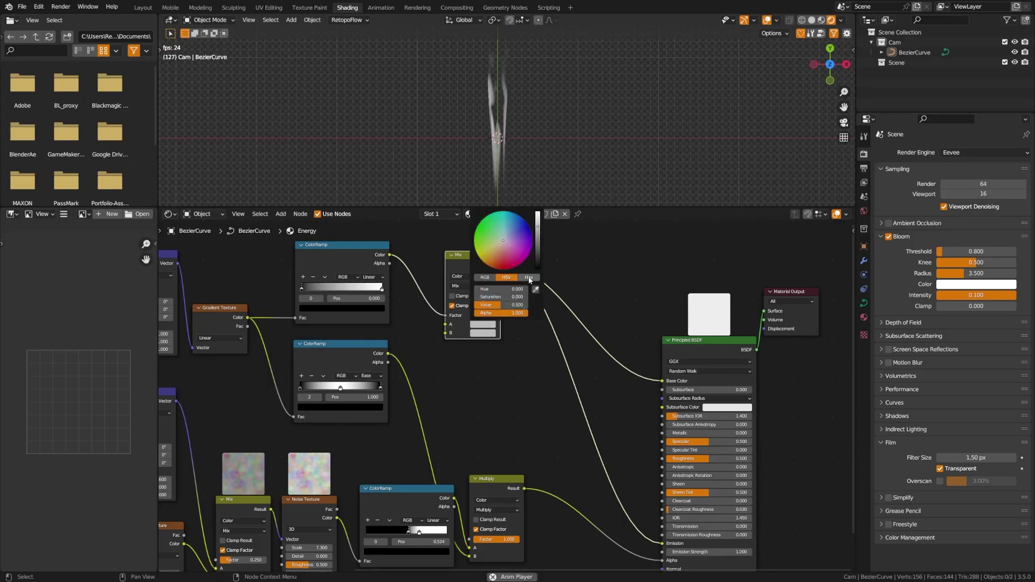
pyautogui.moveTo(537, 229); pyautogui.dragTo(537, 214)
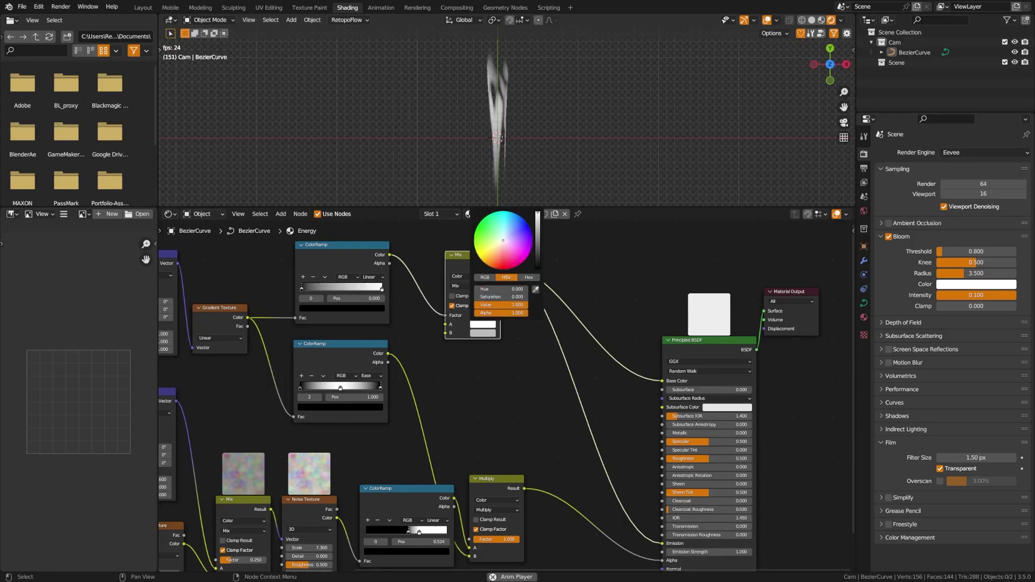
pyautogui.click(492, 234)
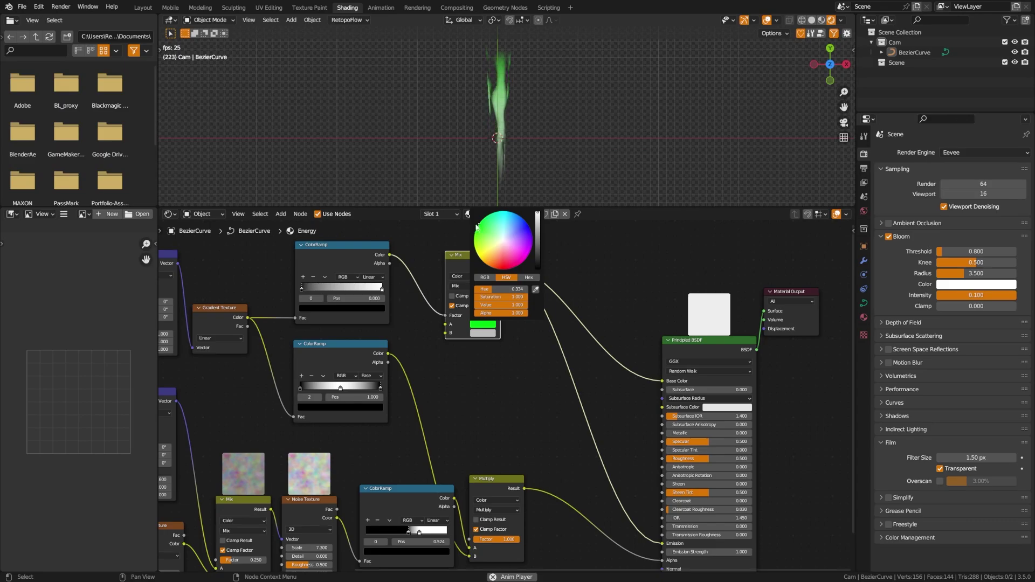
pyautogui.click(478, 335)
pyautogui.click(479, 258)
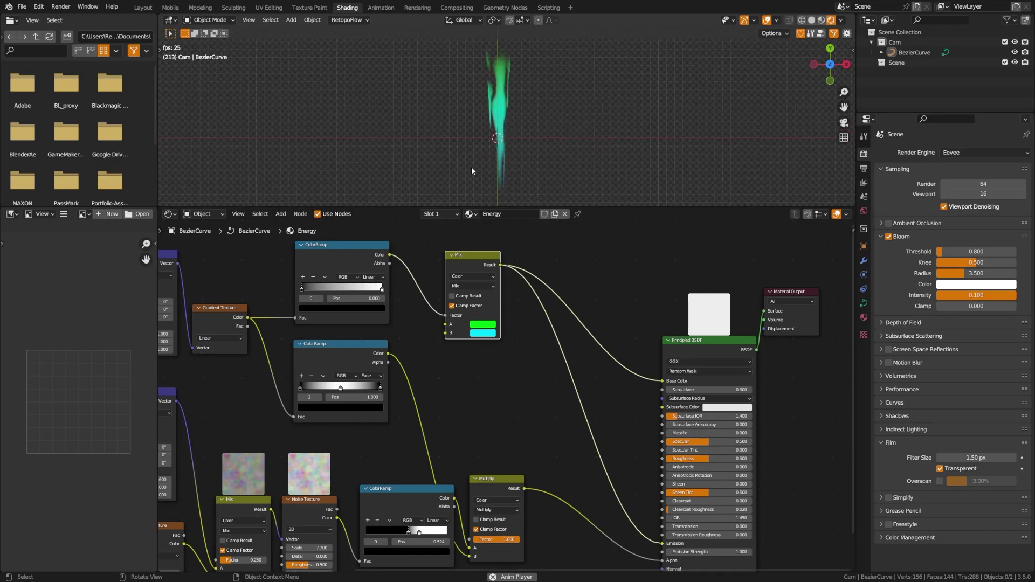
# Step: Enter Edit Mode on the tapered curve, deselect its points and show the viewport tools
pyautogui.click(503, 162)
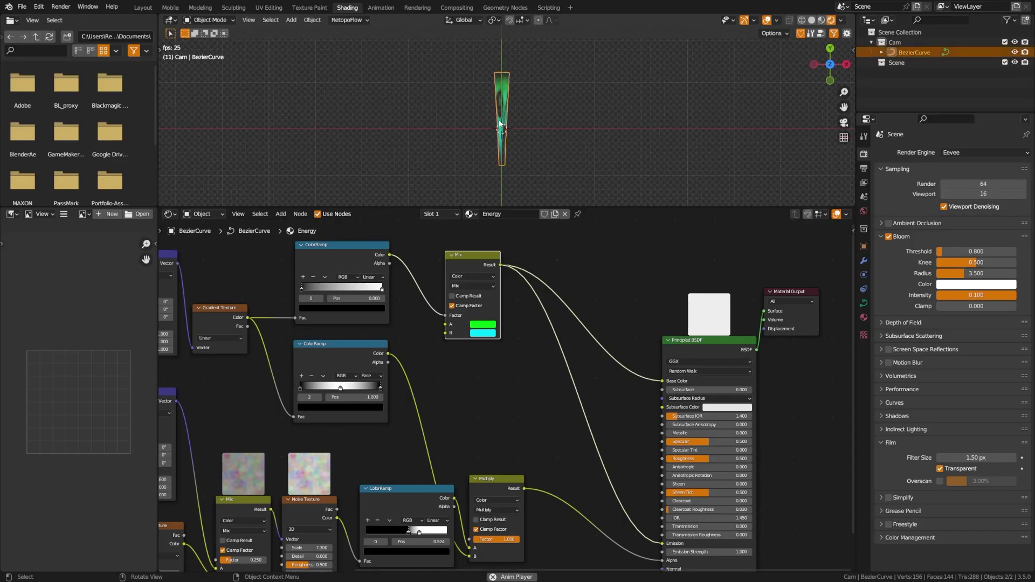
pyautogui.press('Tab')
pyautogui.click(532, 123)
pyautogui.keyDown('shift'); pyautogui.moveTo(546, 135); pyautogui.dragTo(486, 132, button='middle'); pyautogui.keyUp('shift')
pyautogui.press('t')
pyautogui.click(172, 160)
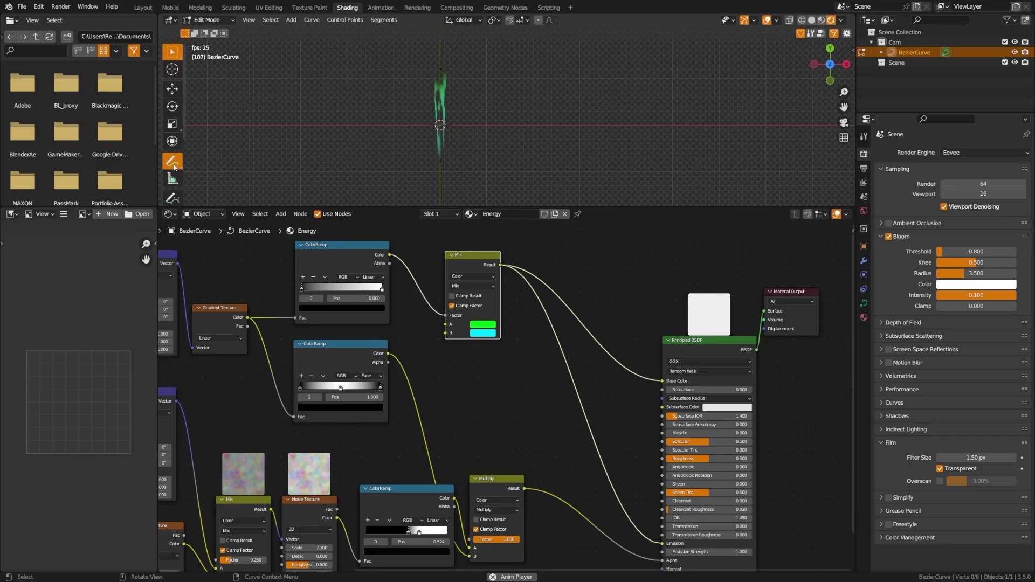
pyautogui.moveTo(479, 153); pyautogui.dragTo(538, 152)
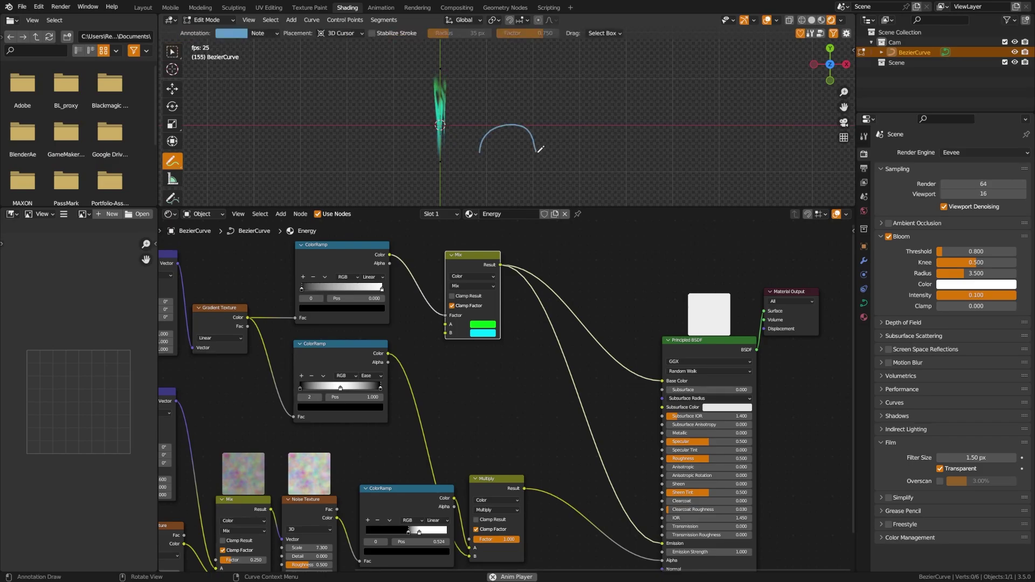
pyautogui.hotkey('ctrl', 'z')
# Step: Draw a freehand S-shaped Bezier stroke beside the original strand with the Draw tool, and return to Object Mode
pyautogui.scroll(-2, 172, 151)
pyautogui.click(172, 149)
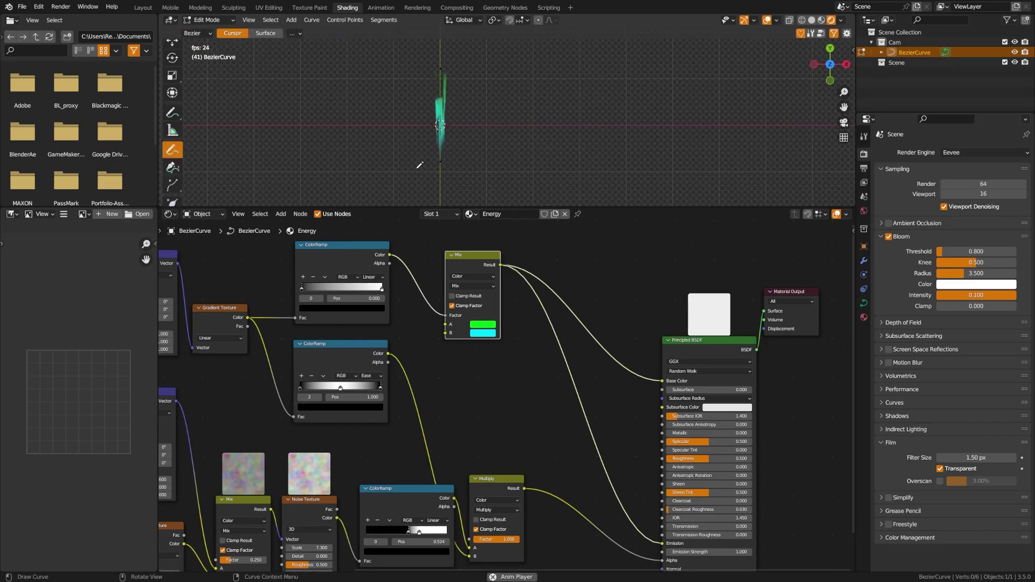
pyautogui.moveTo(479, 174)
pyautogui.mouseDown()
pyautogui.moveTo(510, 129)
pyautogui.moveTo(643, 62)
pyautogui.mouseUp()
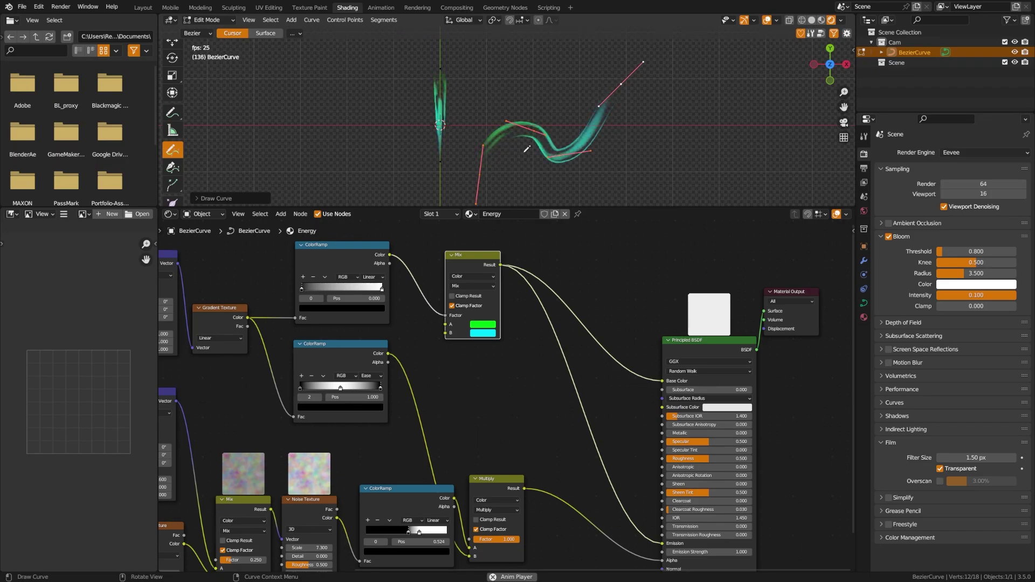
pyautogui.press('Tab')
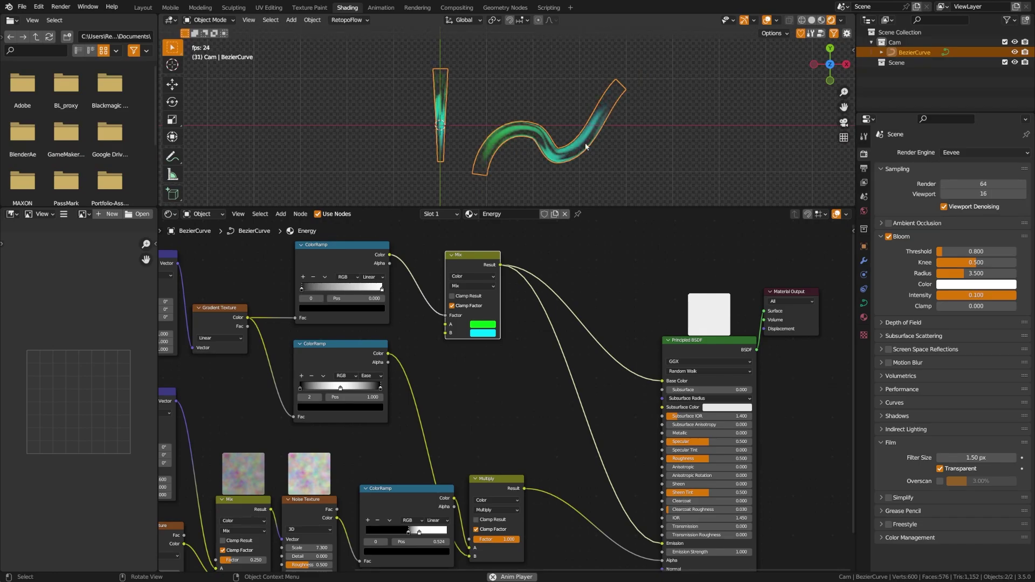
# Step: Taper the drawn stroke by shrinking the radius of its green starting end point in Edit Mode, and return to Object Mode
pyautogui.click(498, 161)
pyautogui.click(528, 147)
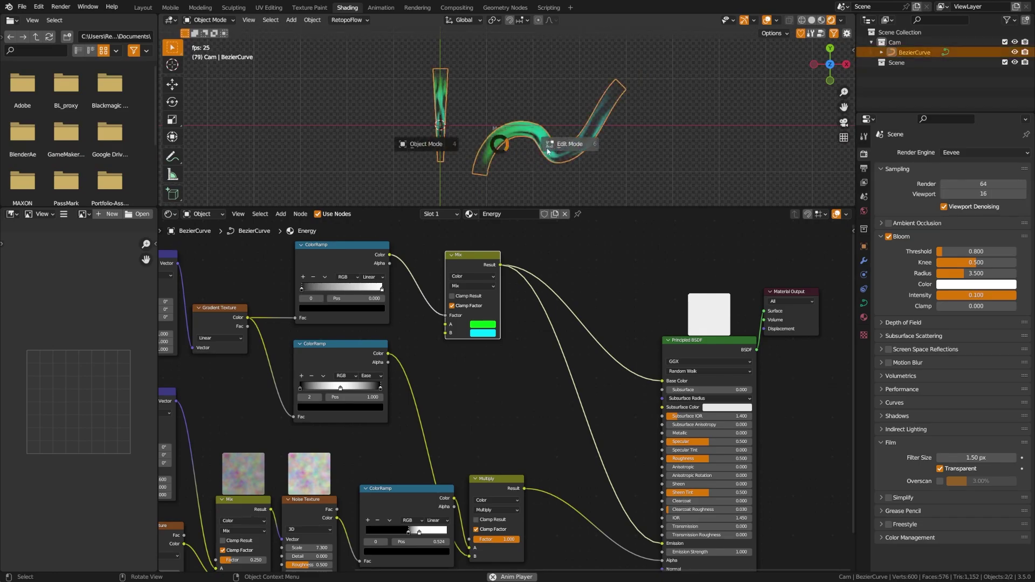
pyautogui.press('Tab')
pyautogui.click(172, 48)
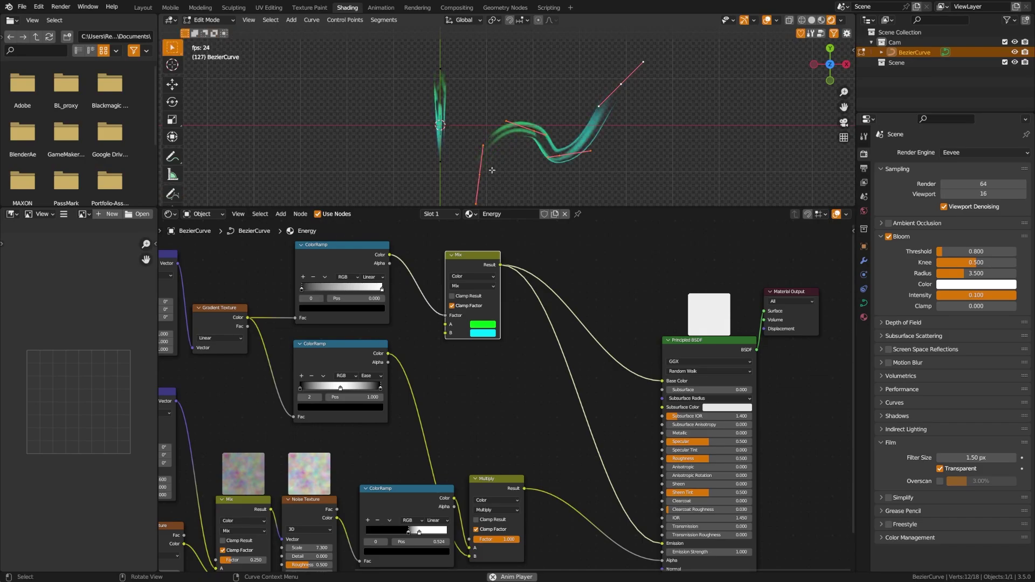
pyautogui.moveTo(486, 162); pyautogui.dragTo(470, 181)
pyautogui.hotkey('alt', 's')
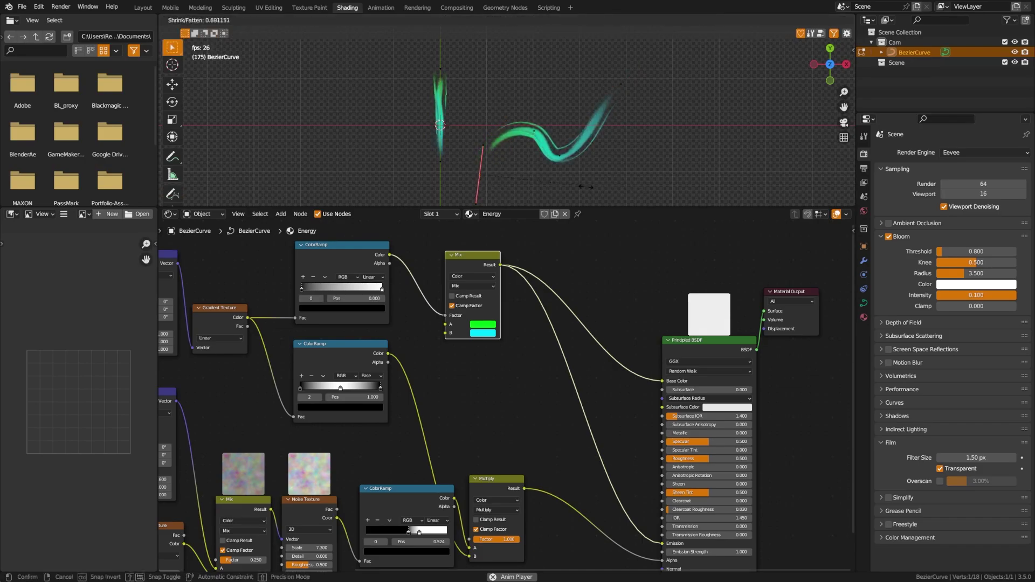
pyautogui.click(547, 179)
pyautogui.hotkey('ctrl', 'Tab')
pyautogui.click(411, 177)
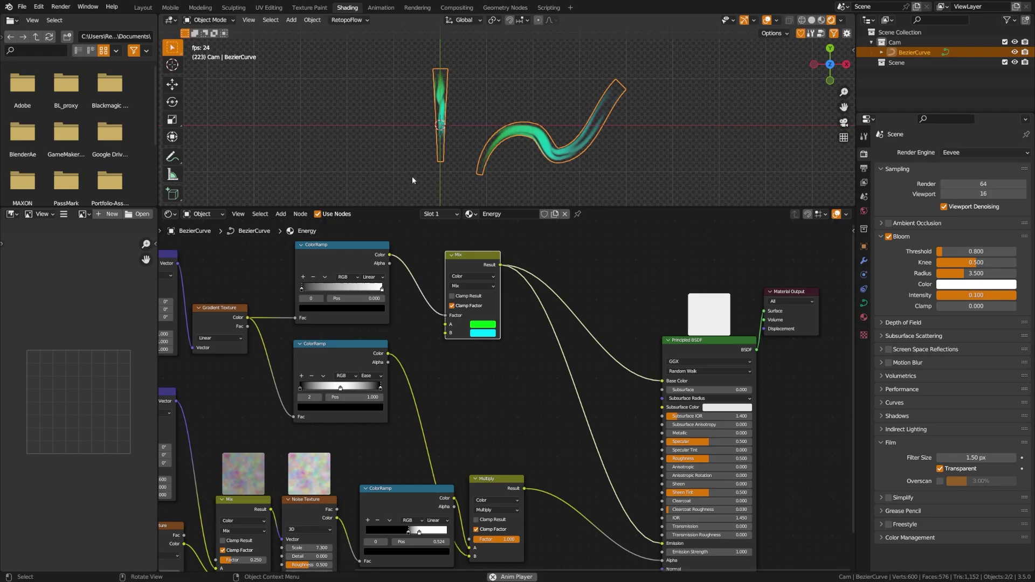
# Step: Examine the Texture Space settings in the curve's data properties
pyautogui.click(864, 302)
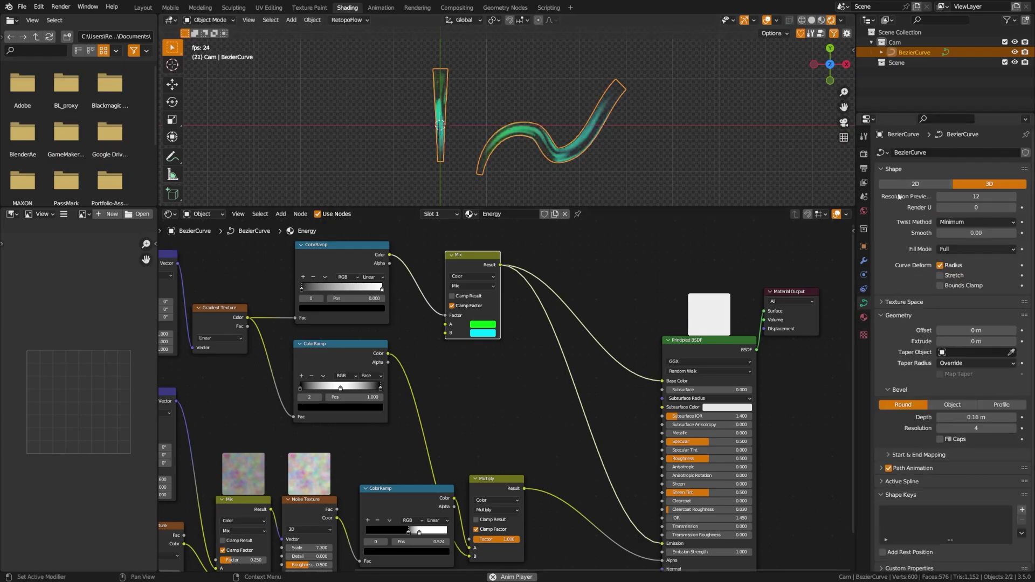
pyautogui.click(897, 302)
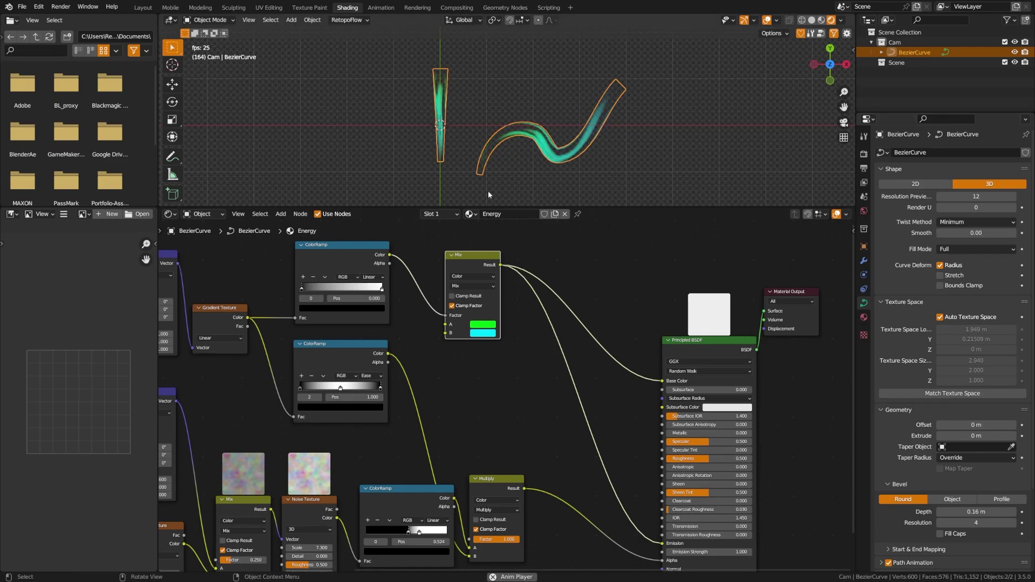
pyautogui.click(473, 147)
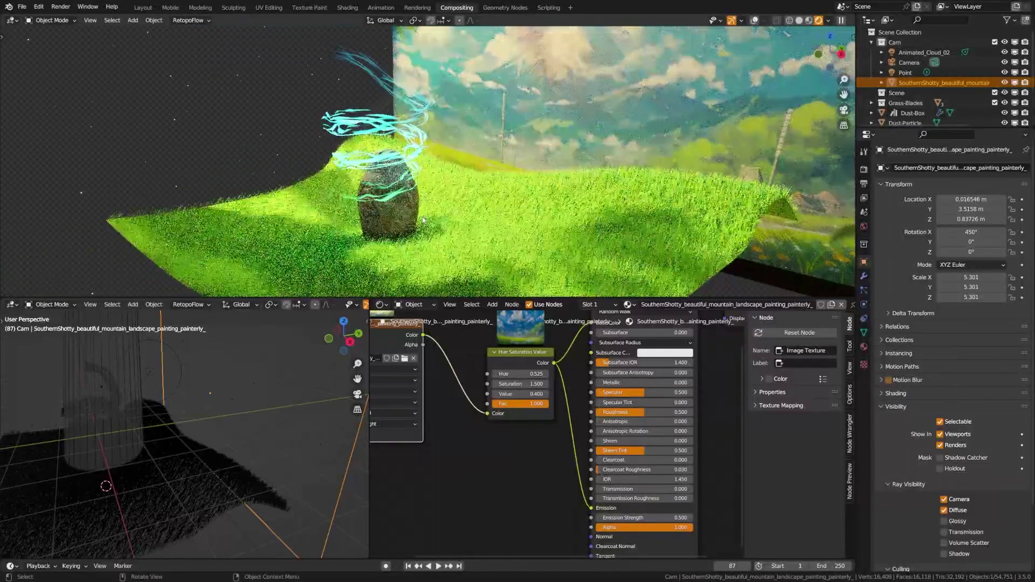
# Step: View the grassy landscape scene with the energy strands through the camera
pyautogui.scroll(-3, 422, 220)
pyautogui.press('KP_0')
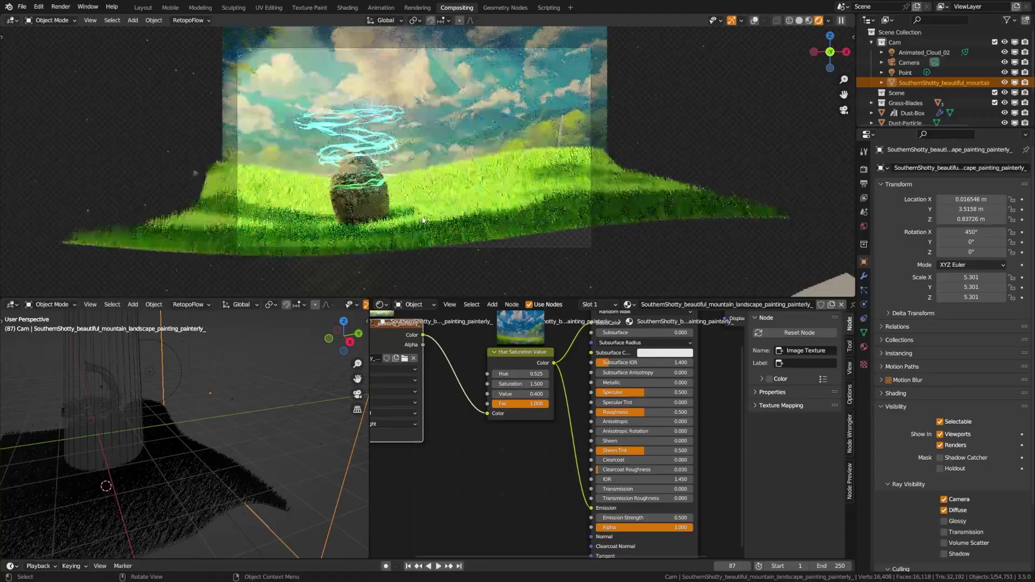